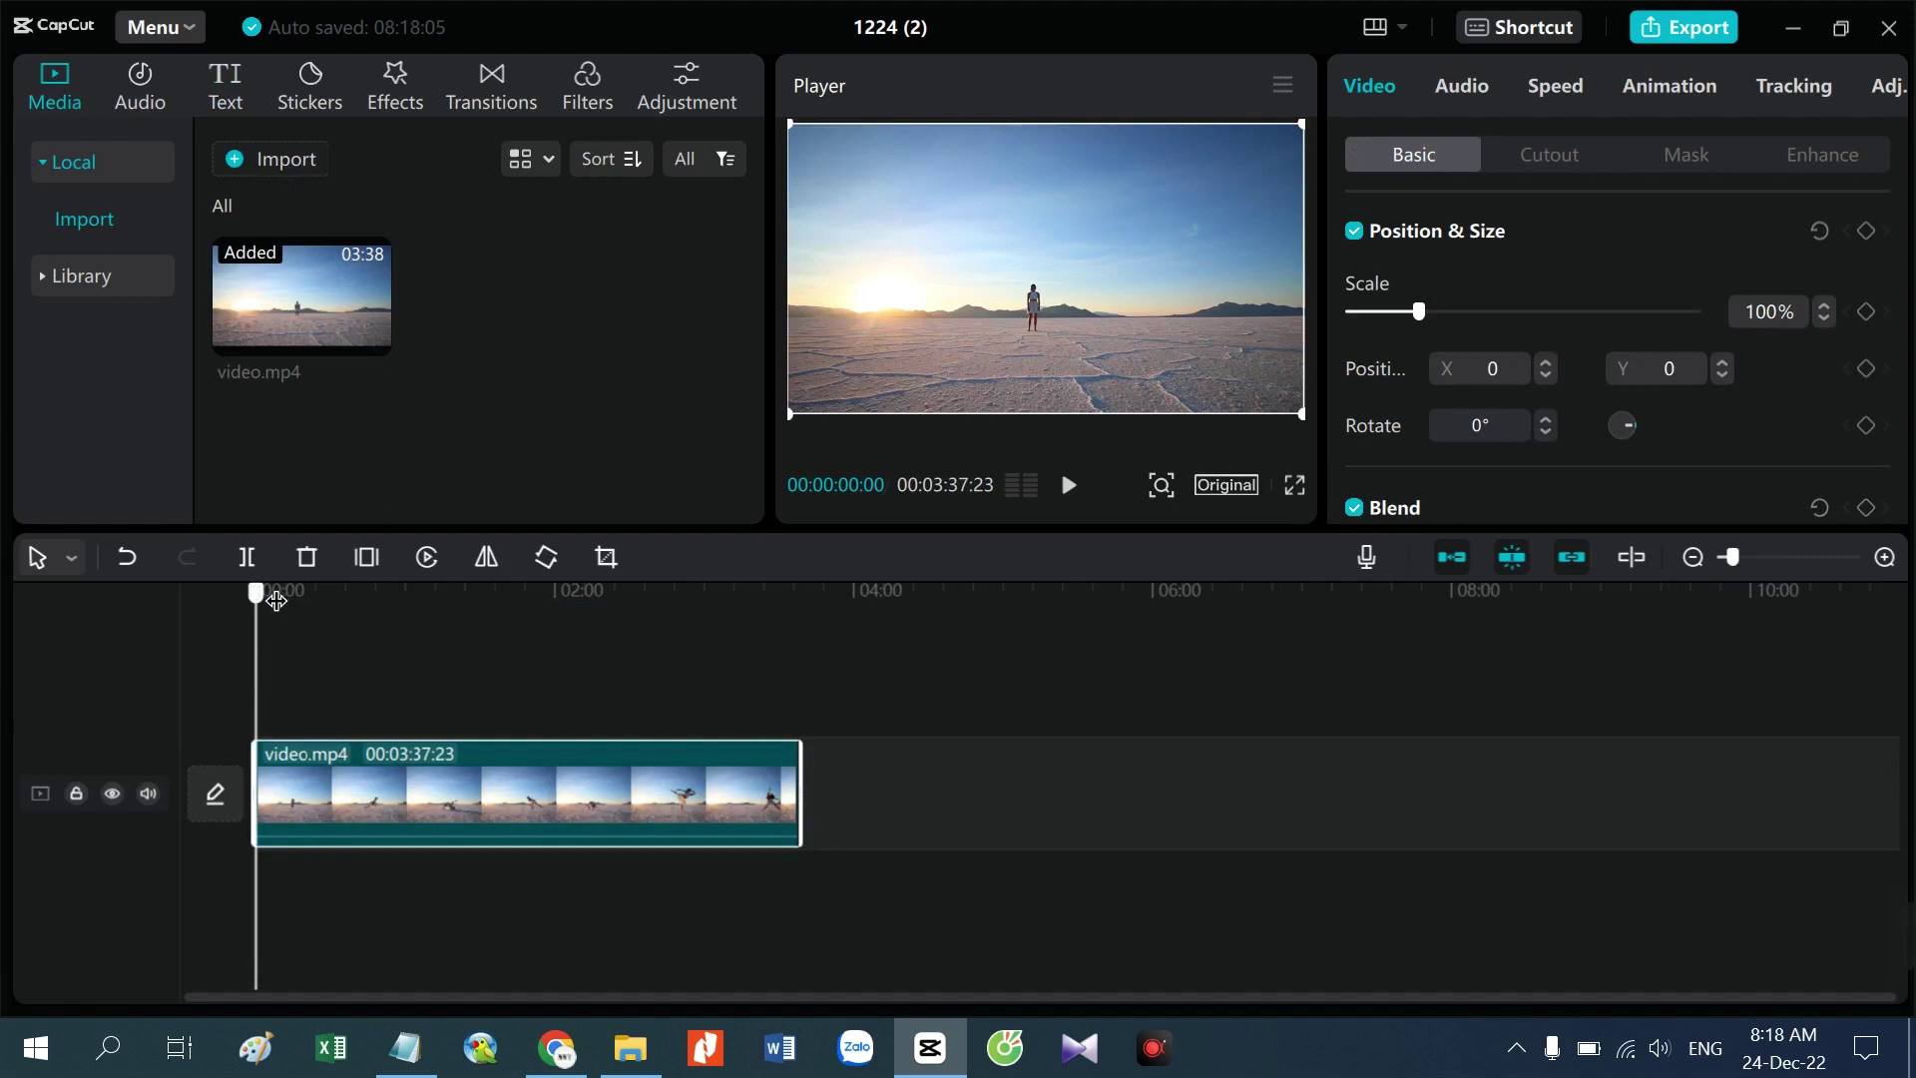
- Split the video clip at 00:01:44:23 and delete the part before the cut
drag(277, 600, 533, 613)
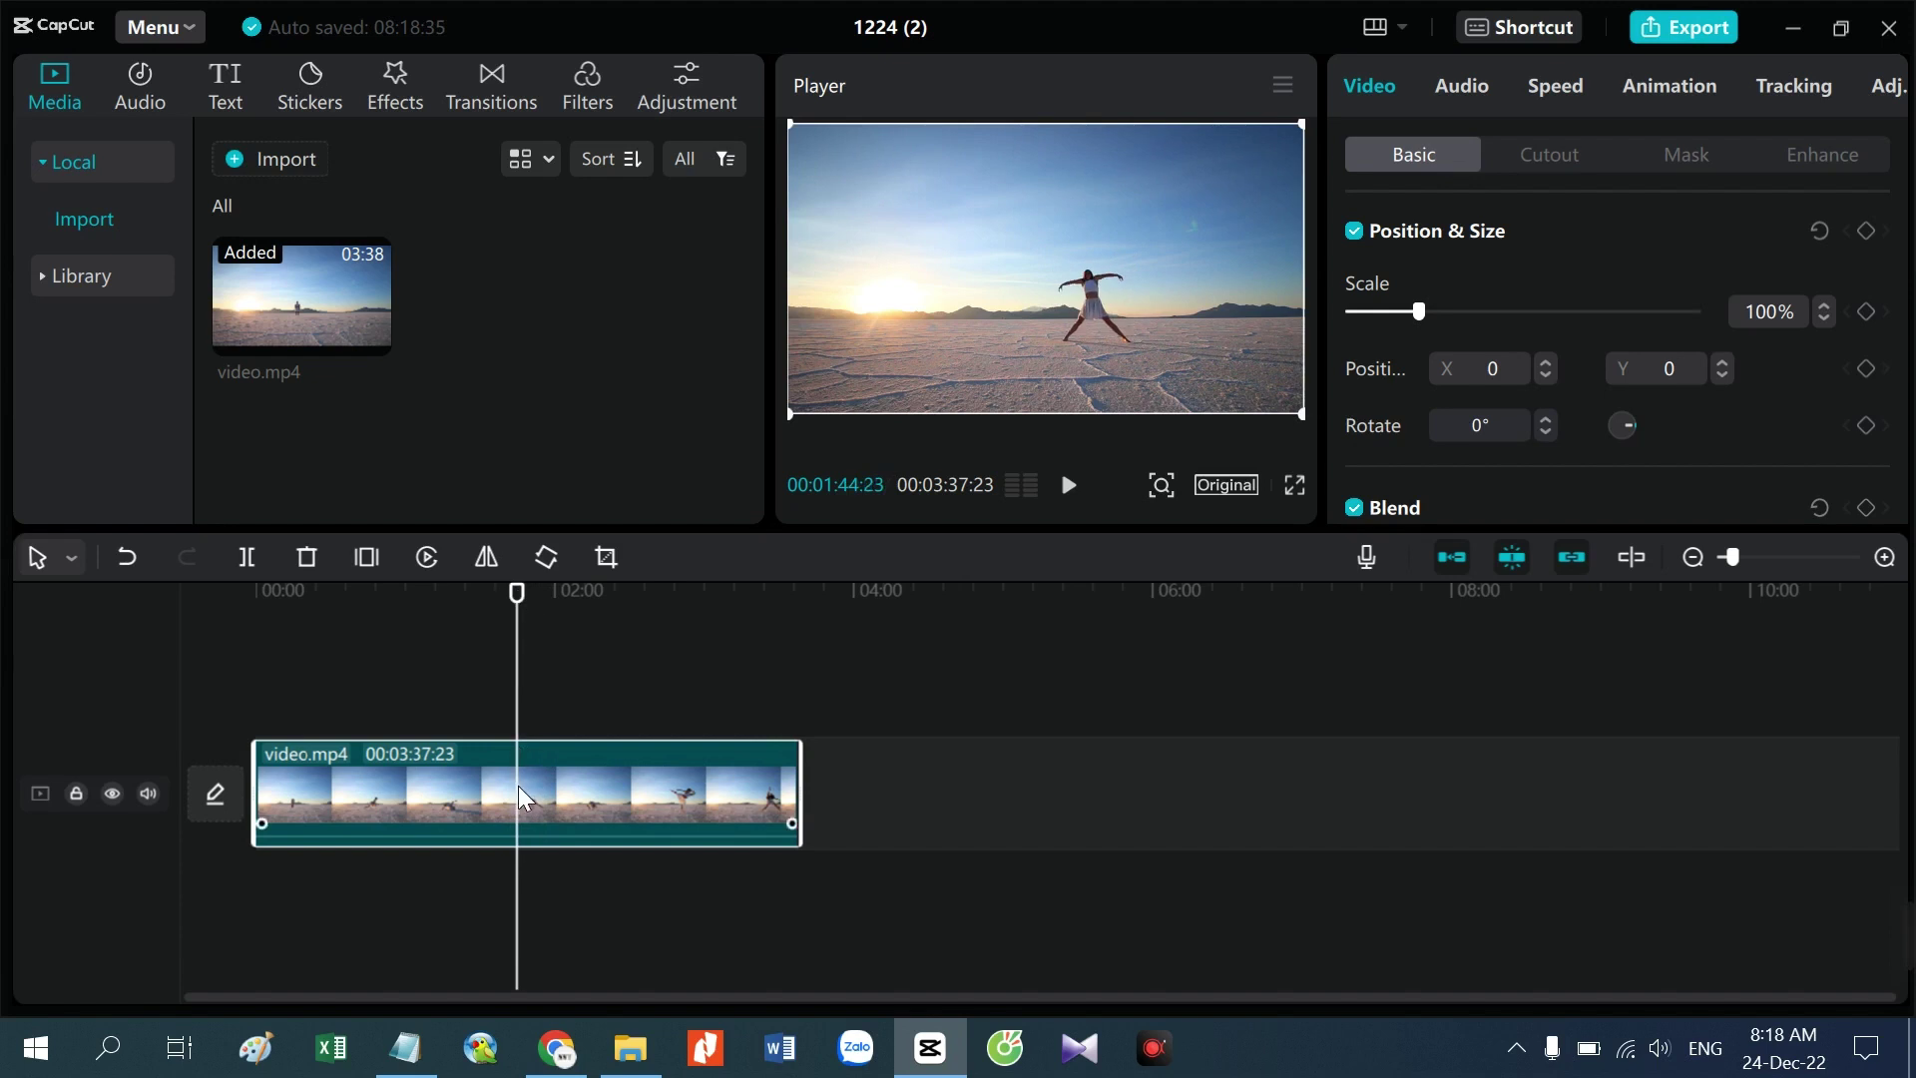
key(ctrl+b)
click(463, 792)
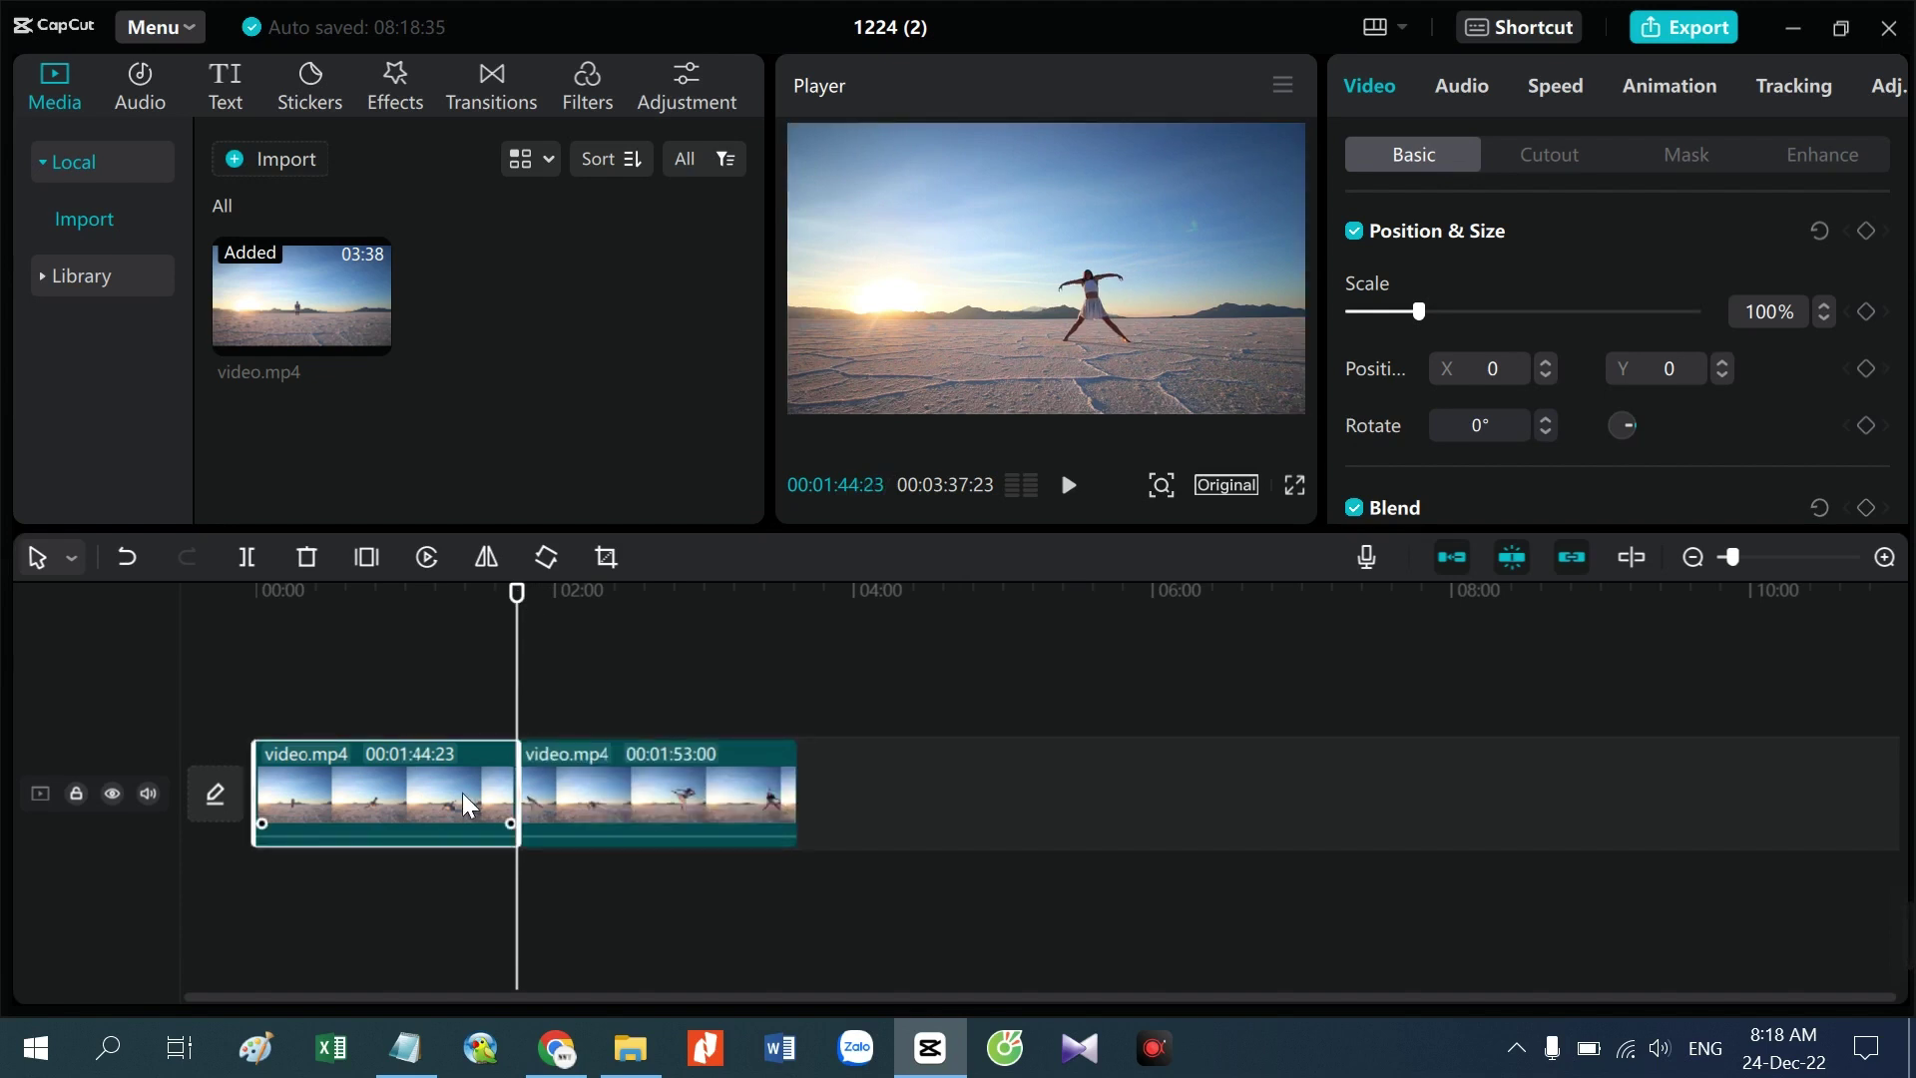
key(Delete)
- Preview the clip's opening seconds, split it at 00:00:01:29 and delete the short part before the cut
drag(533, 635, 195, 577)
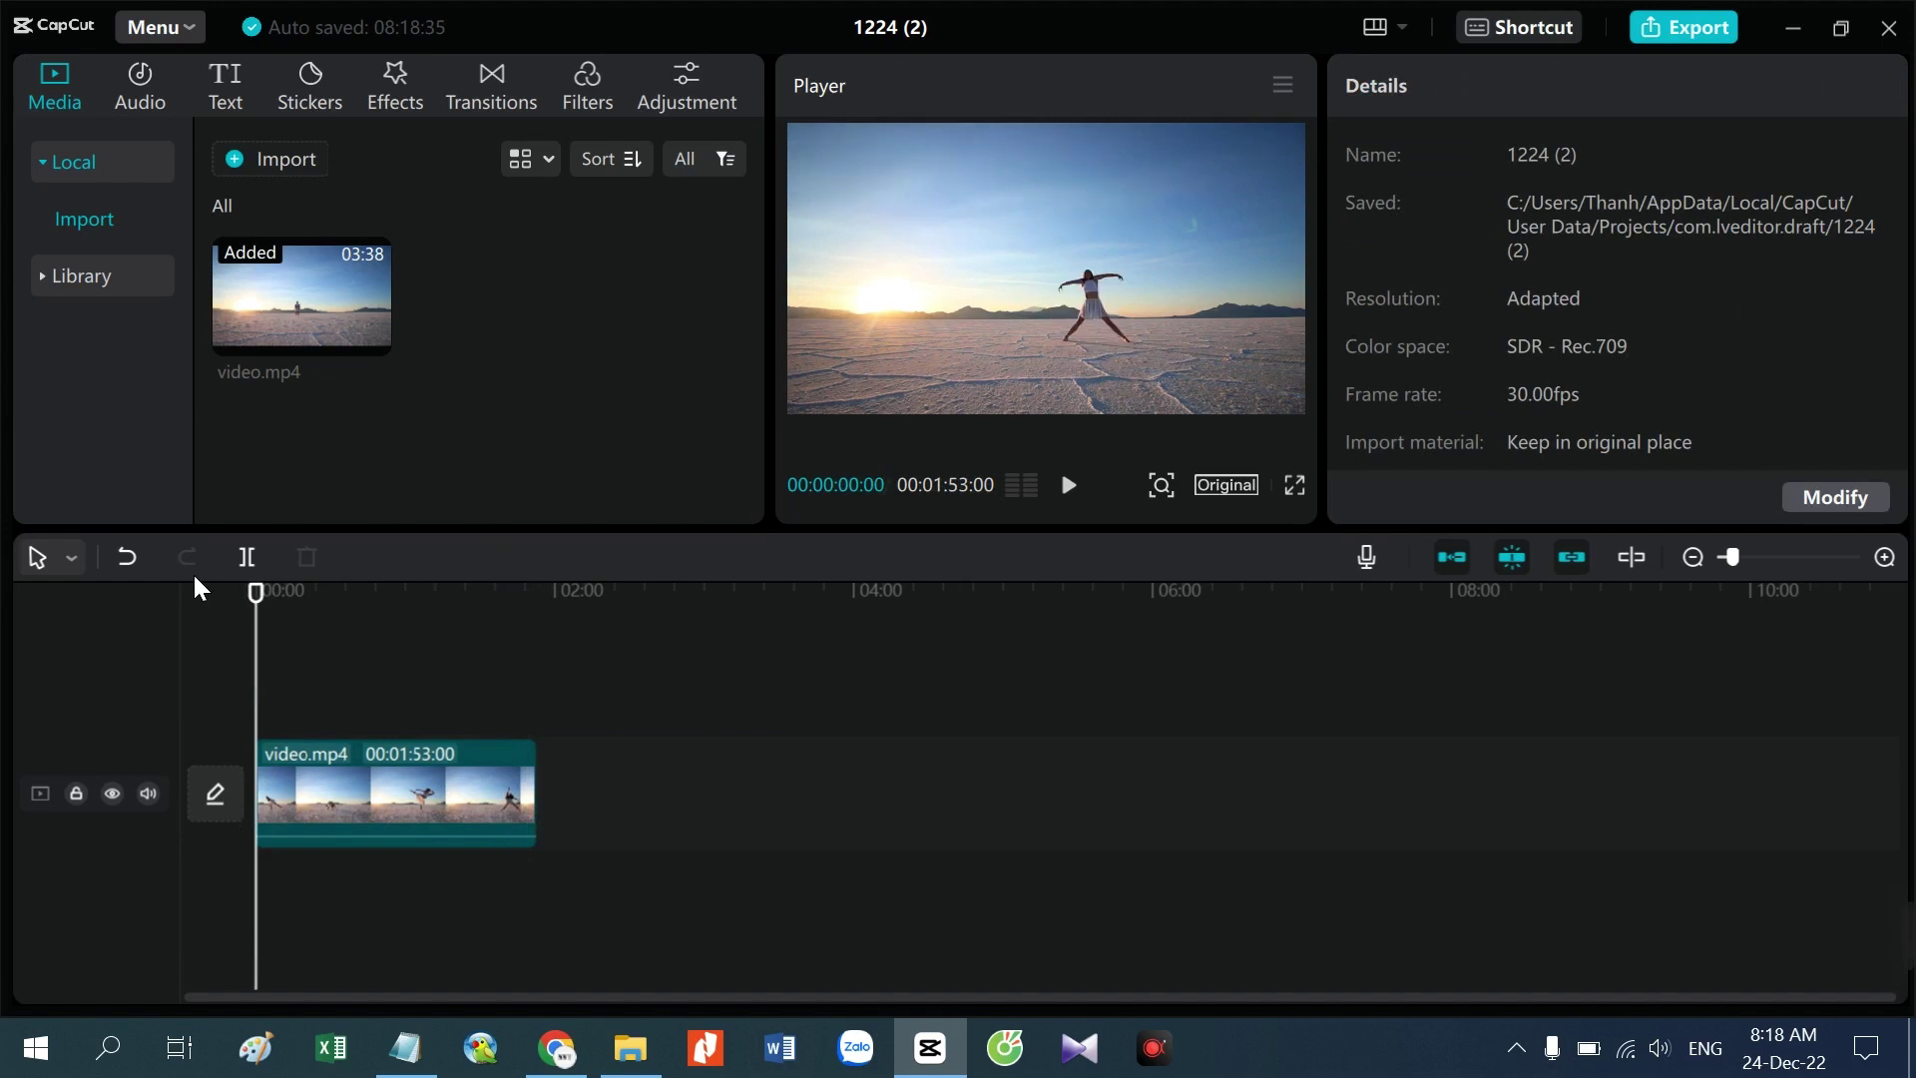
key(space)
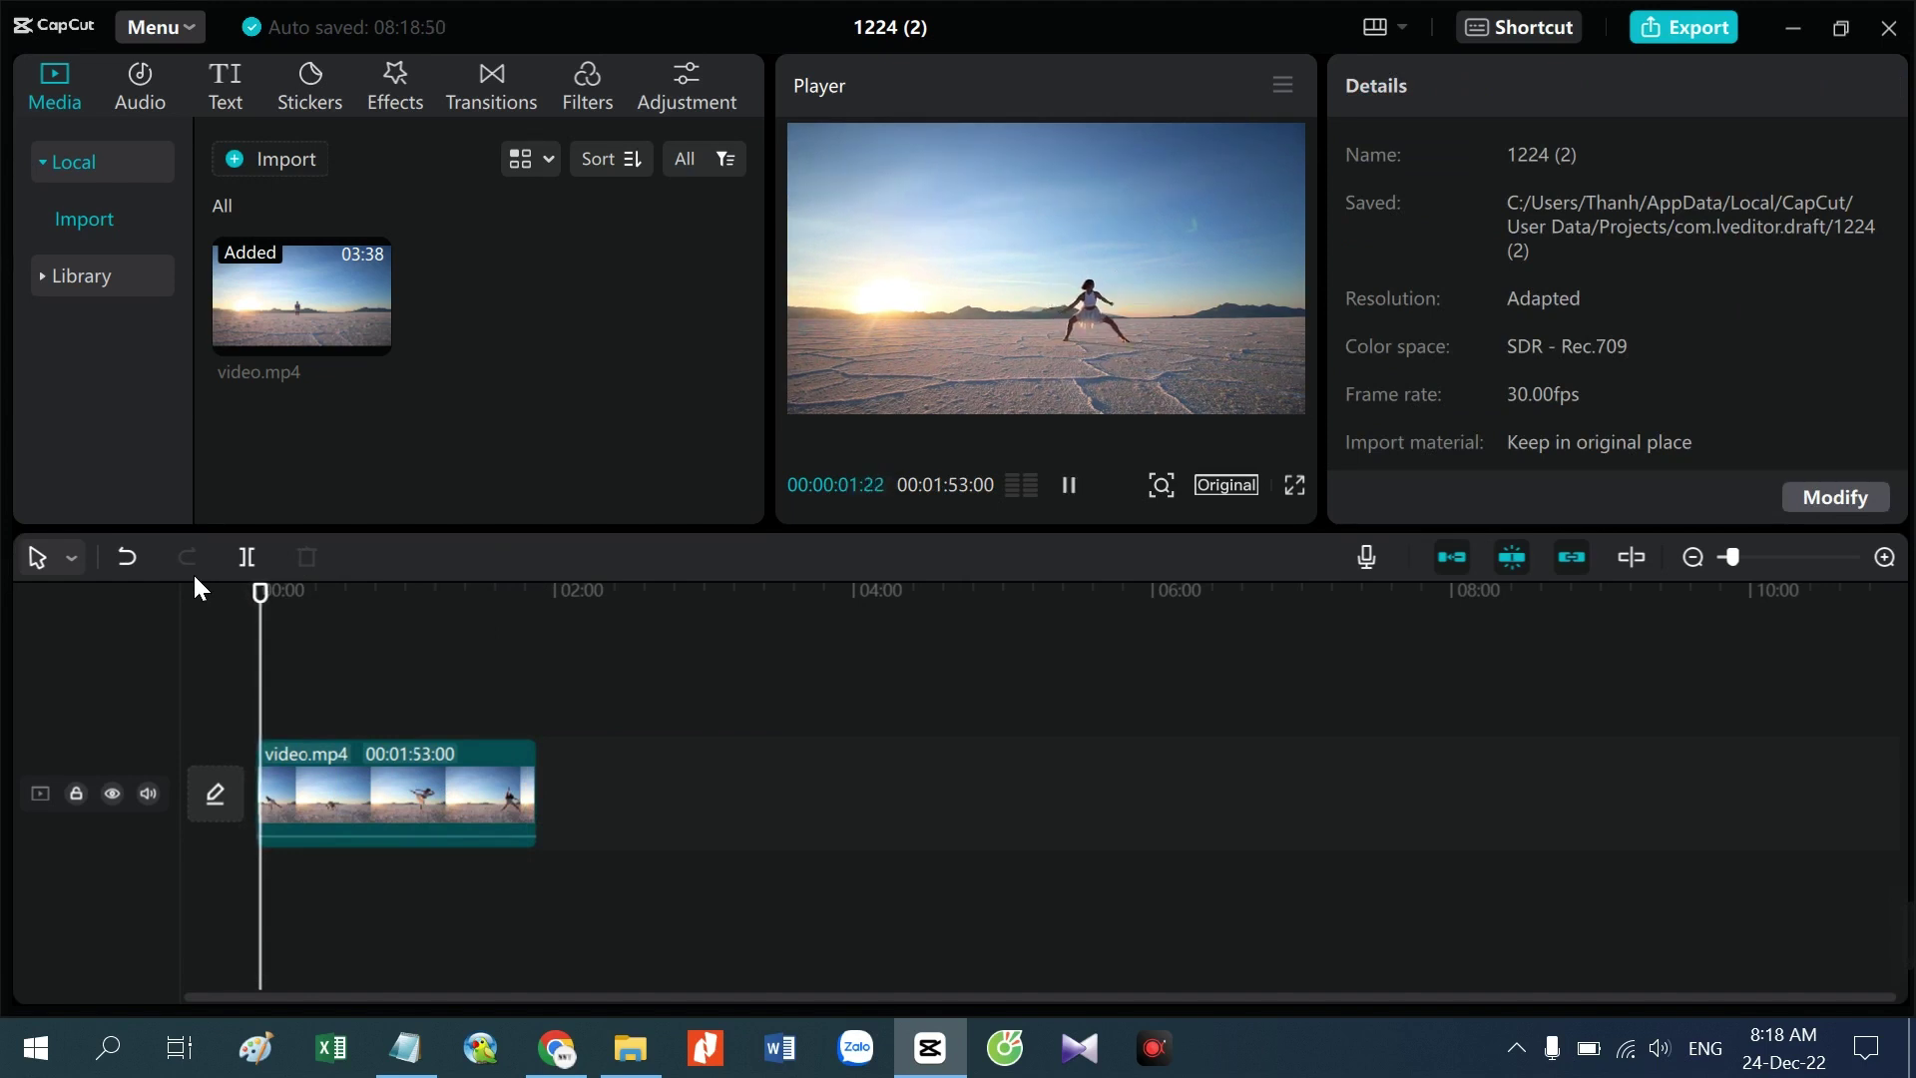
key(space)
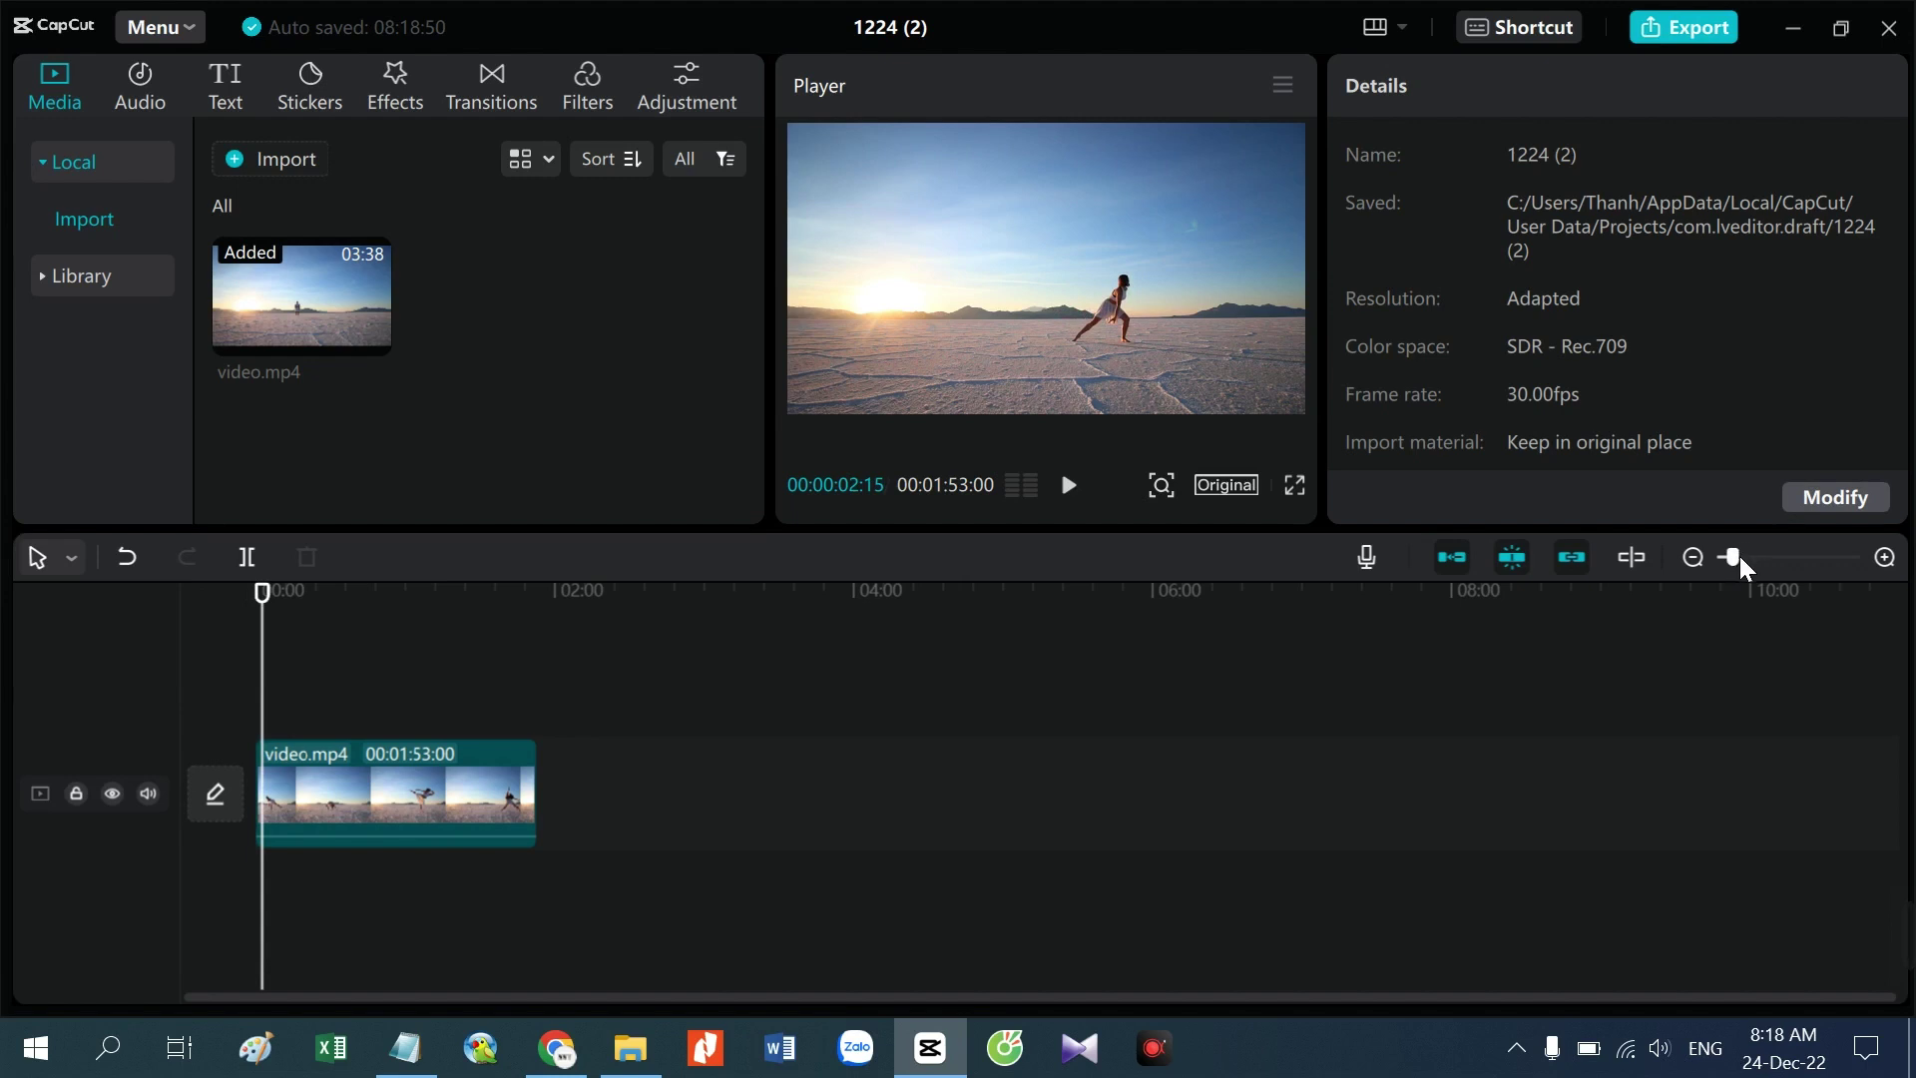
drag(1739, 555, 1751, 557)
drag(299, 597, 286, 589)
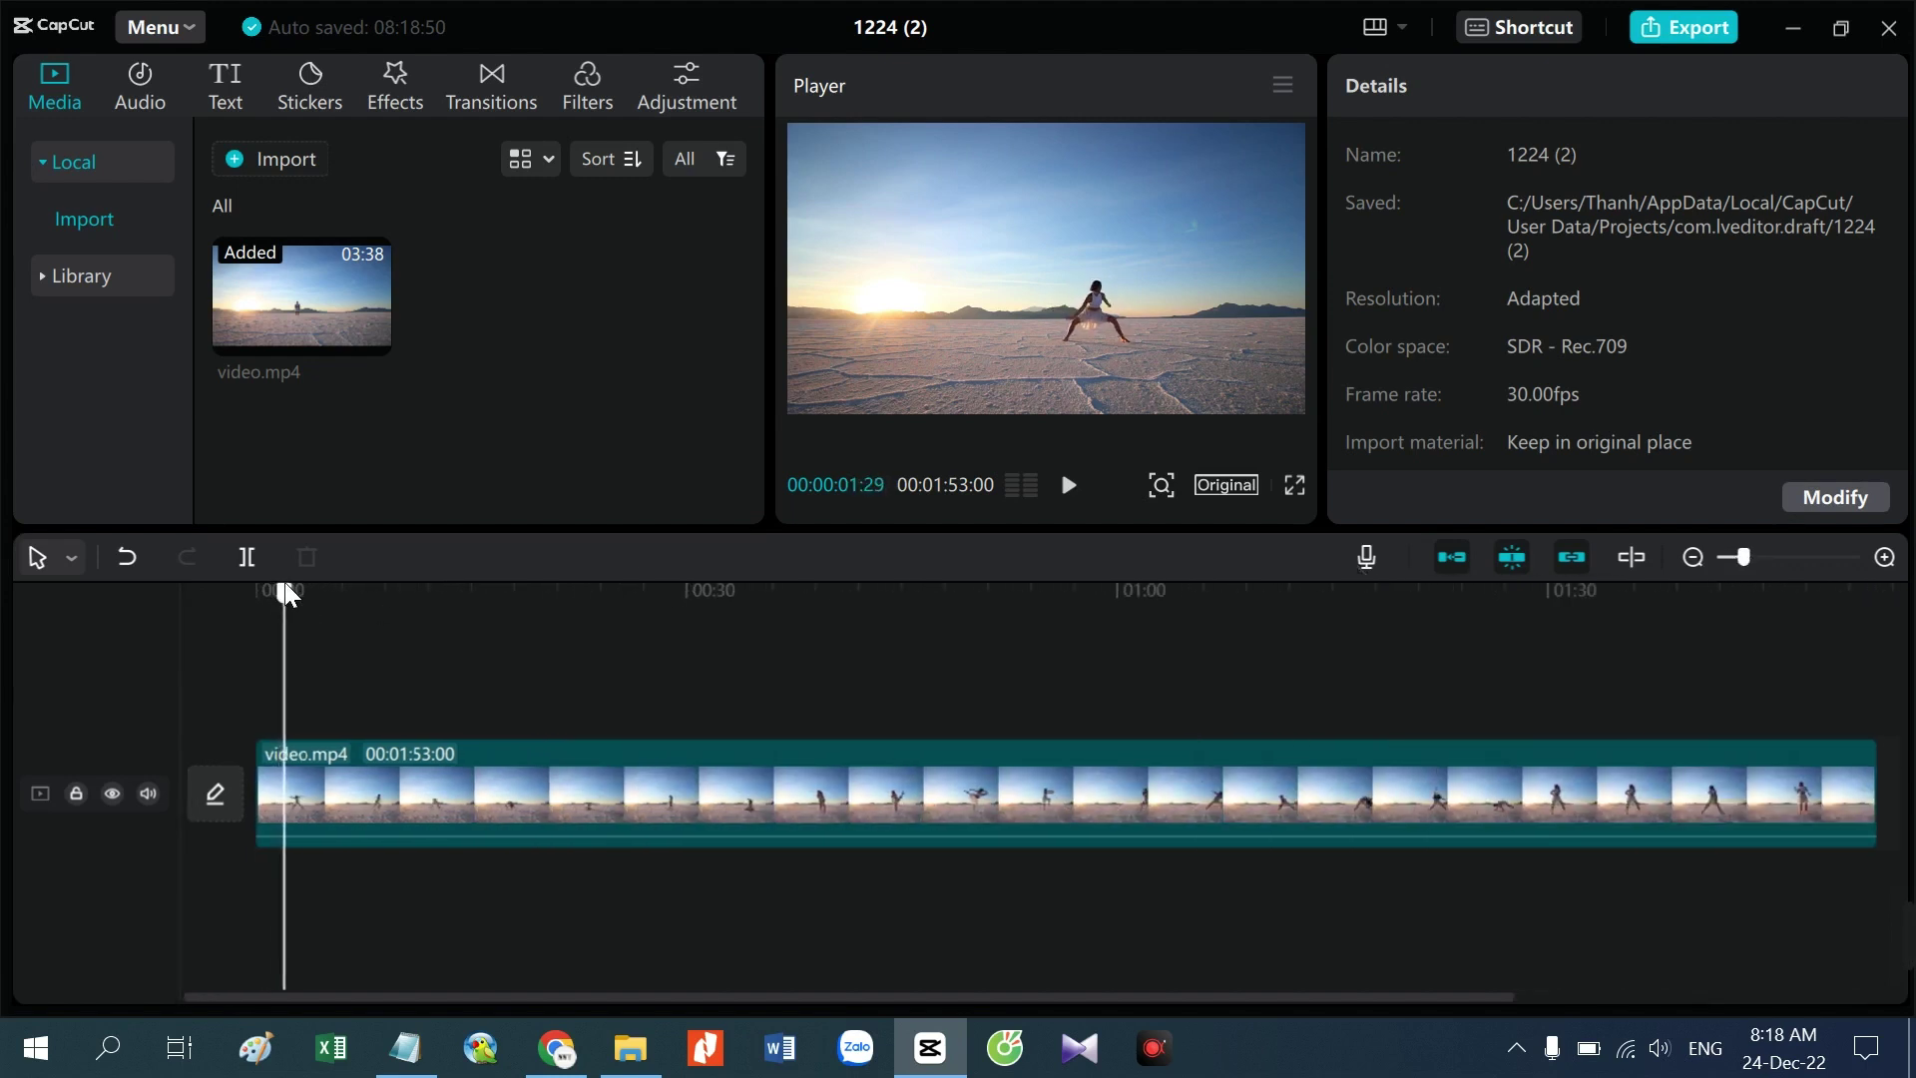
click(286, 781)
key(ctrl+b)
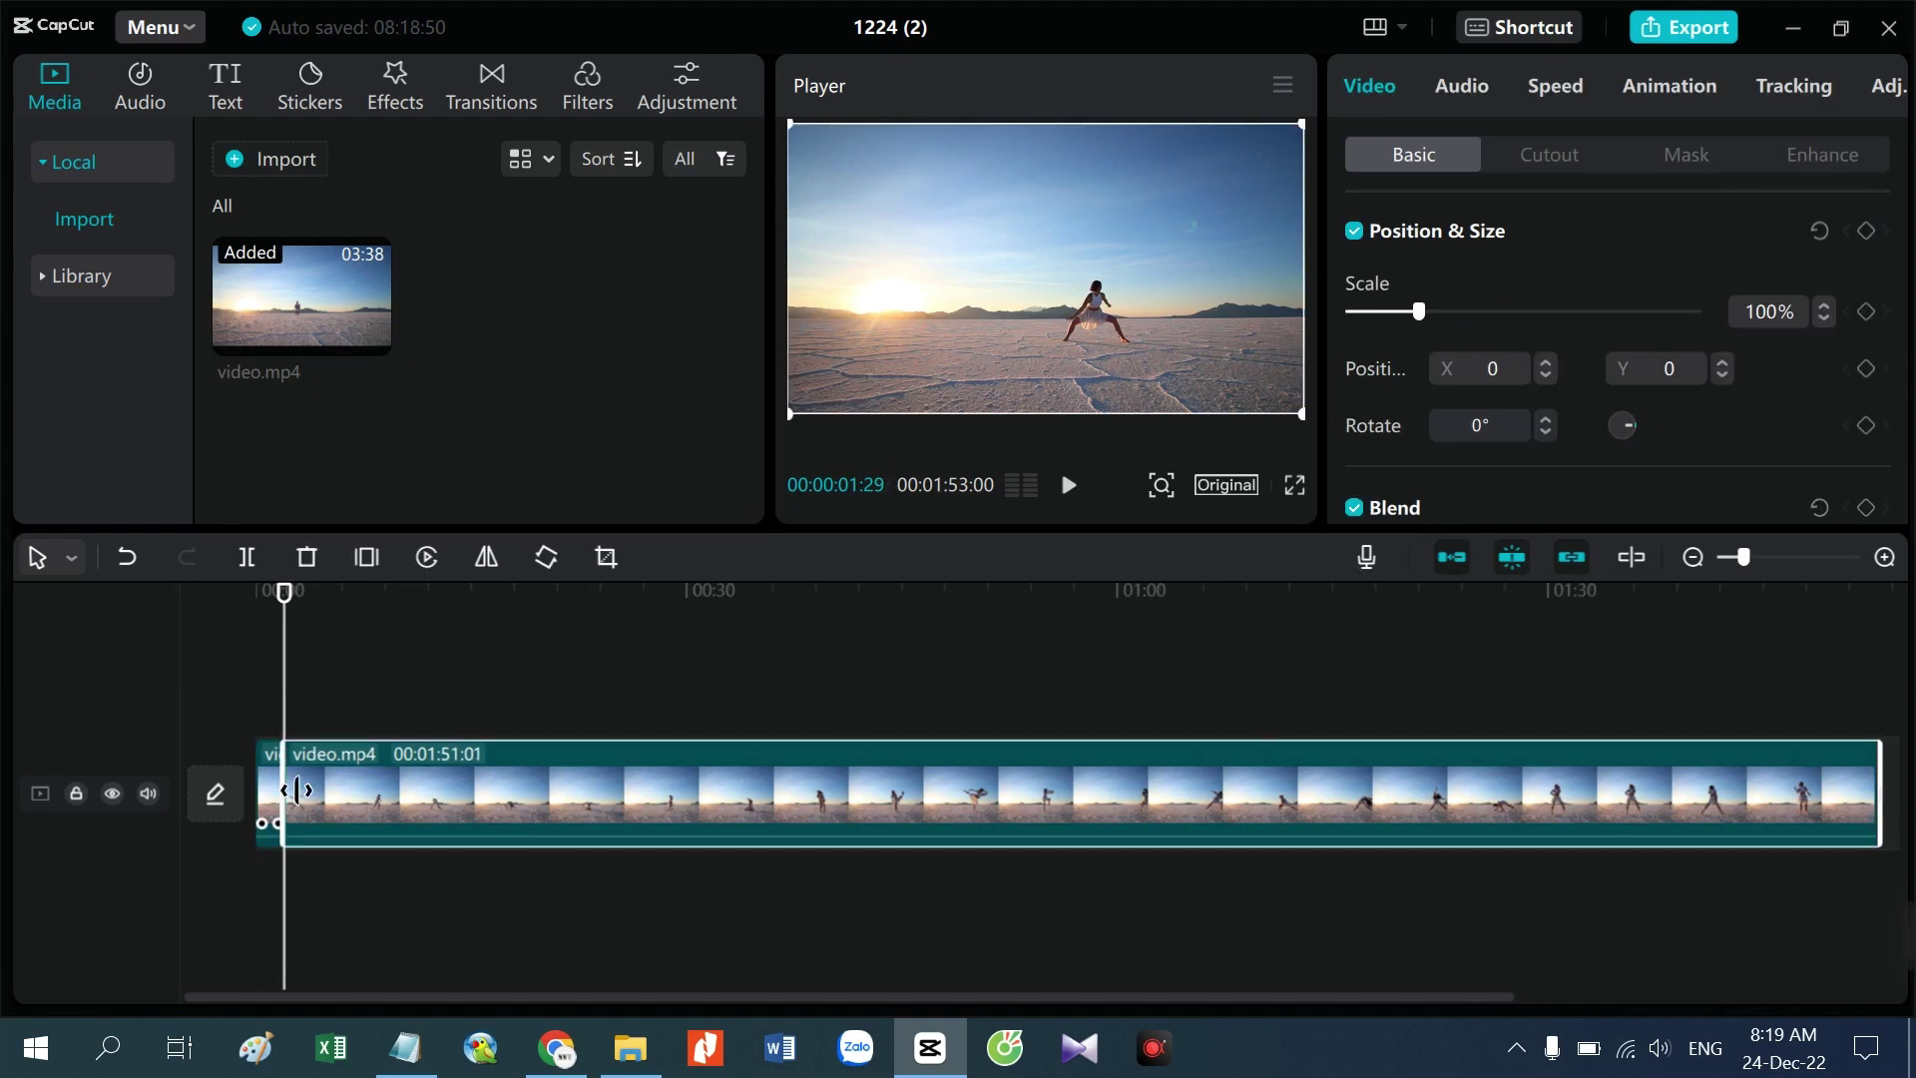
click(271, 780)
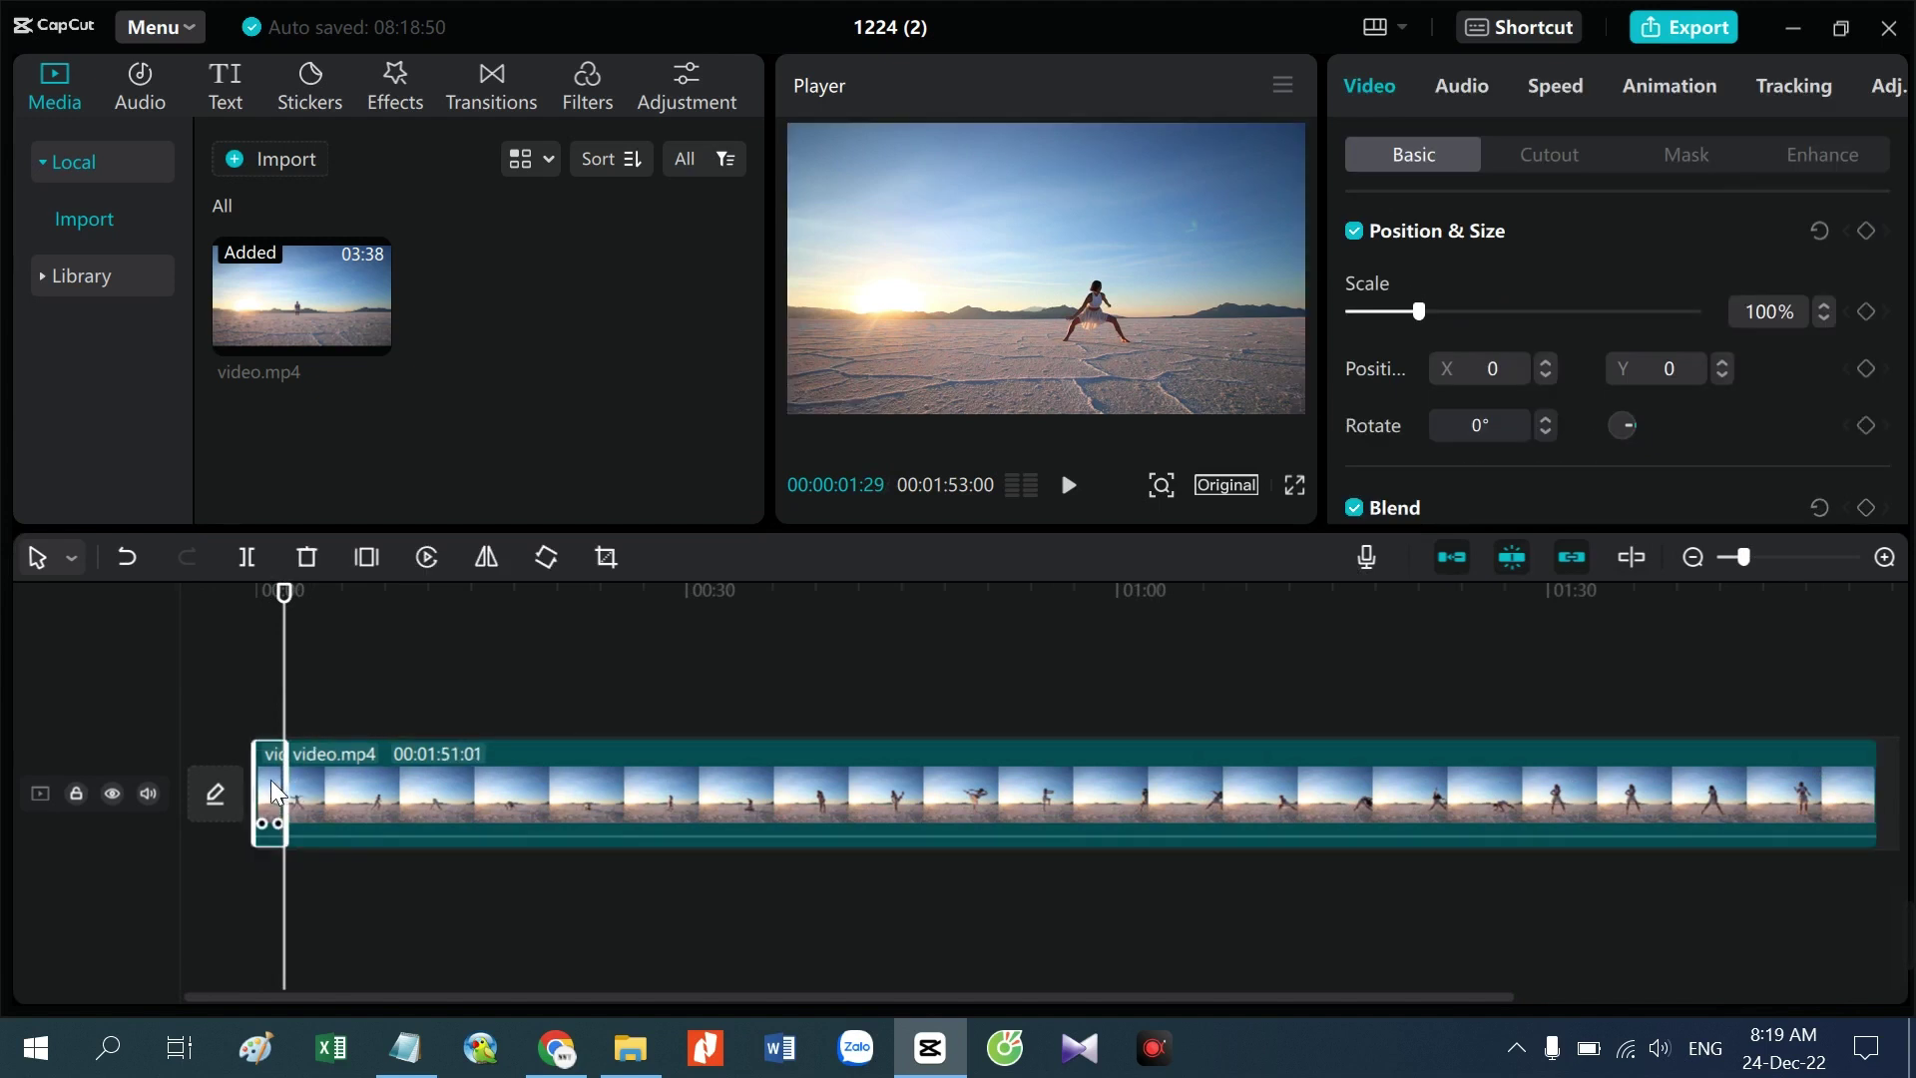
key(Delete)
- Split the clip at 00:00:06:07 and delete everything after the cut
drag(283, 590, 345, 571)
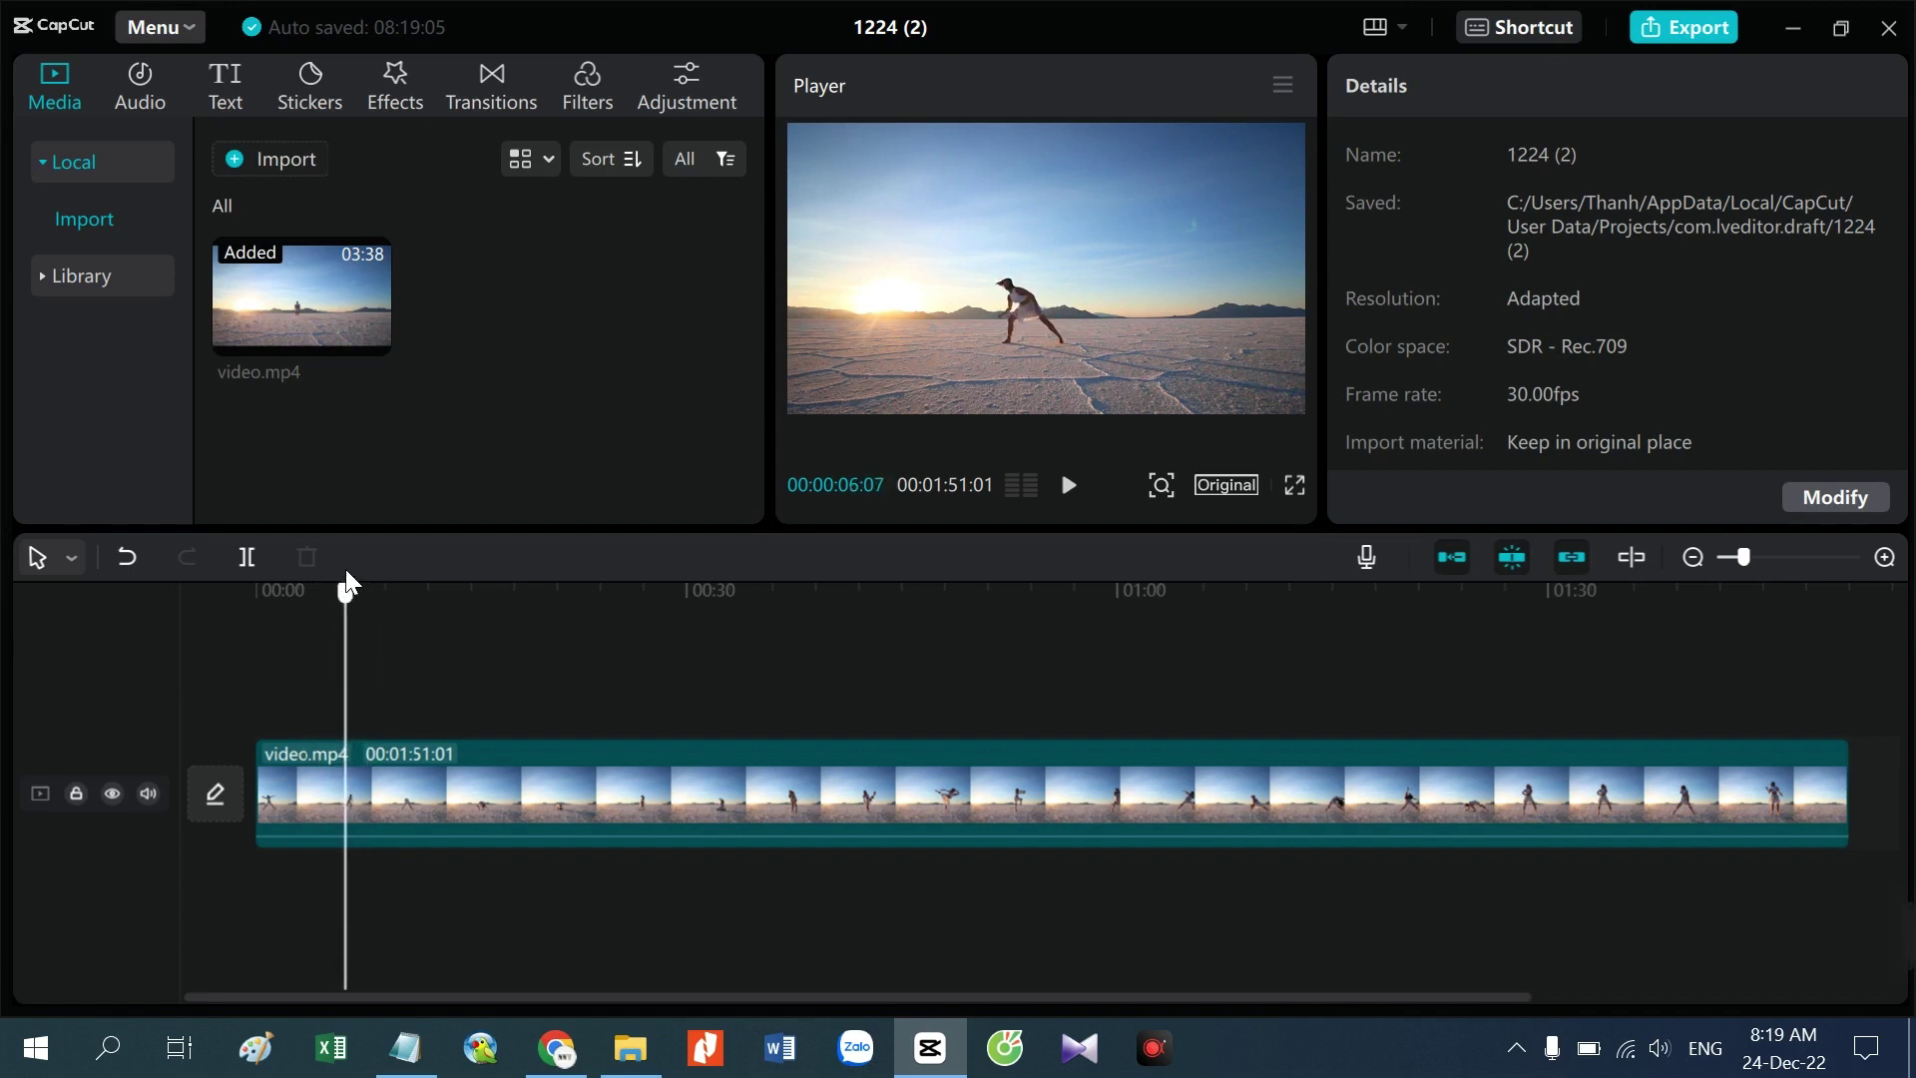
click(342, 771)
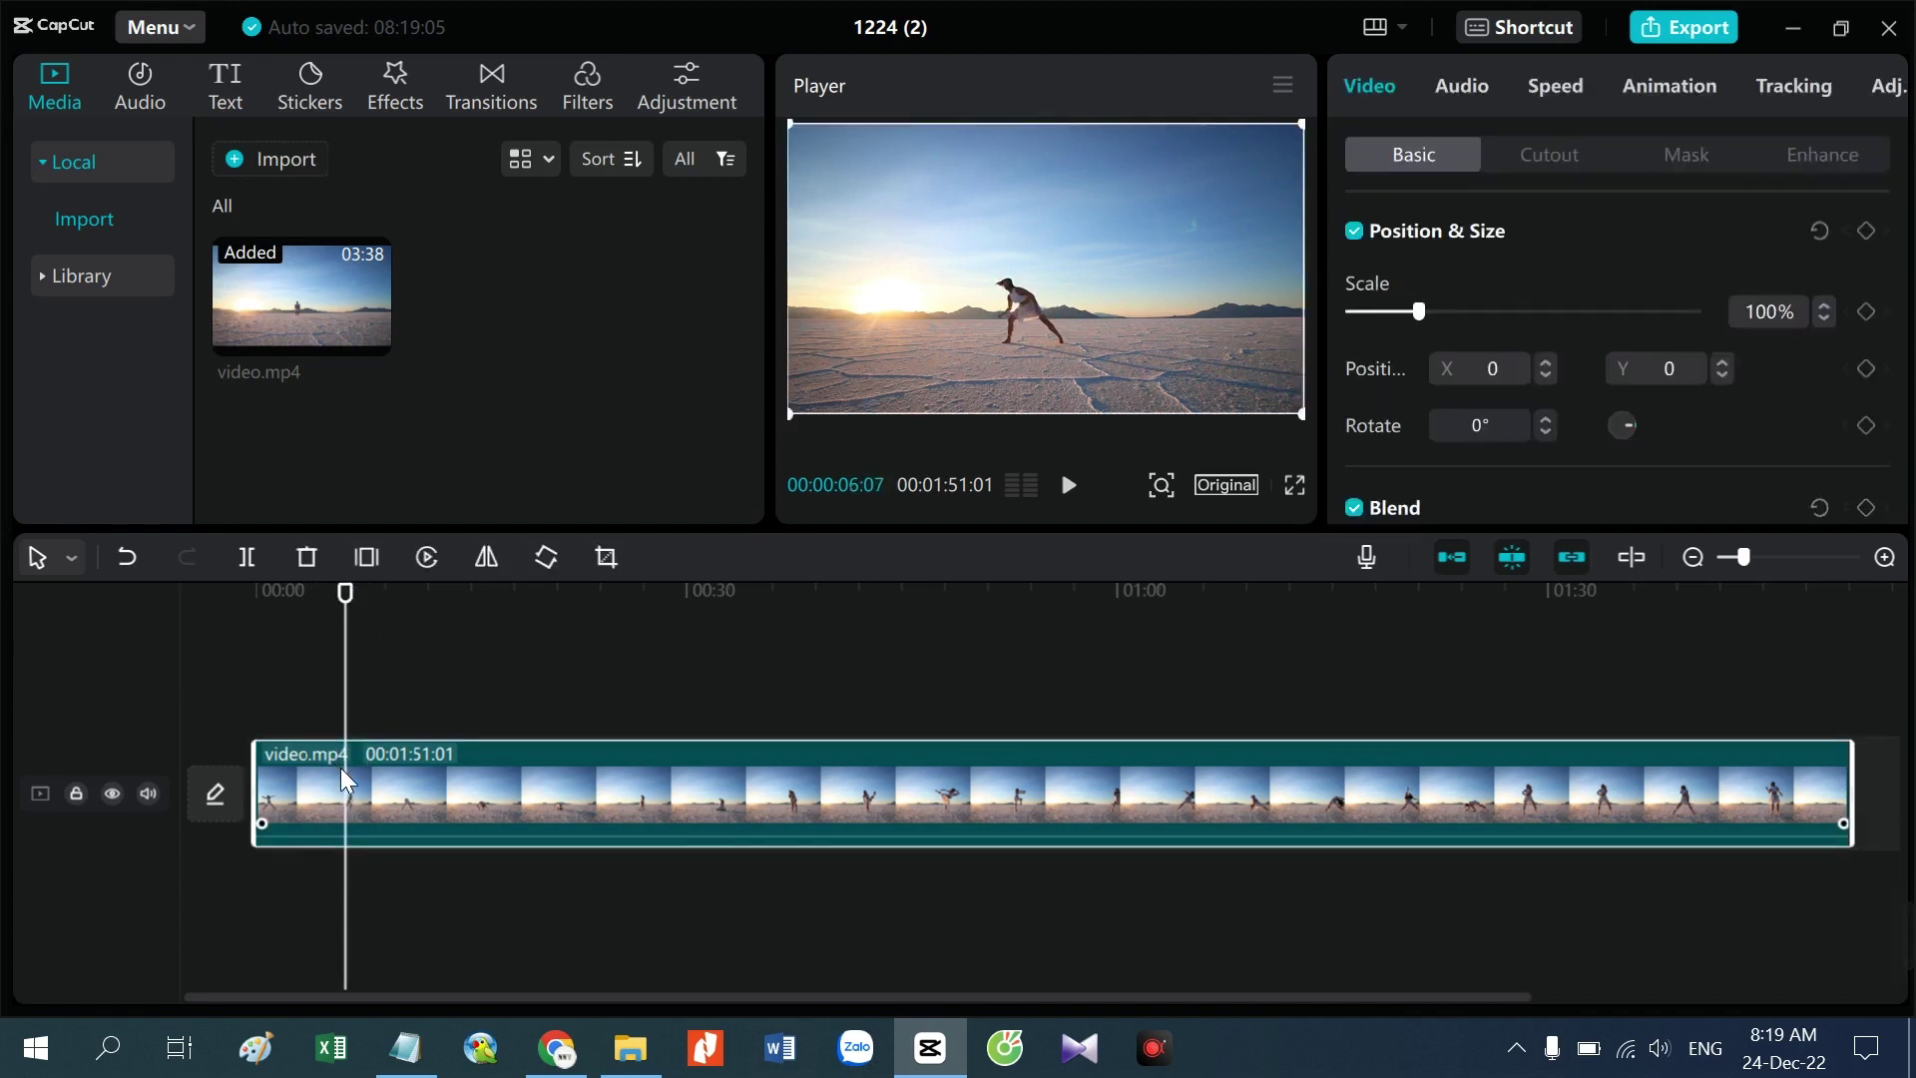
key(ctrl+b)
key(Delete)
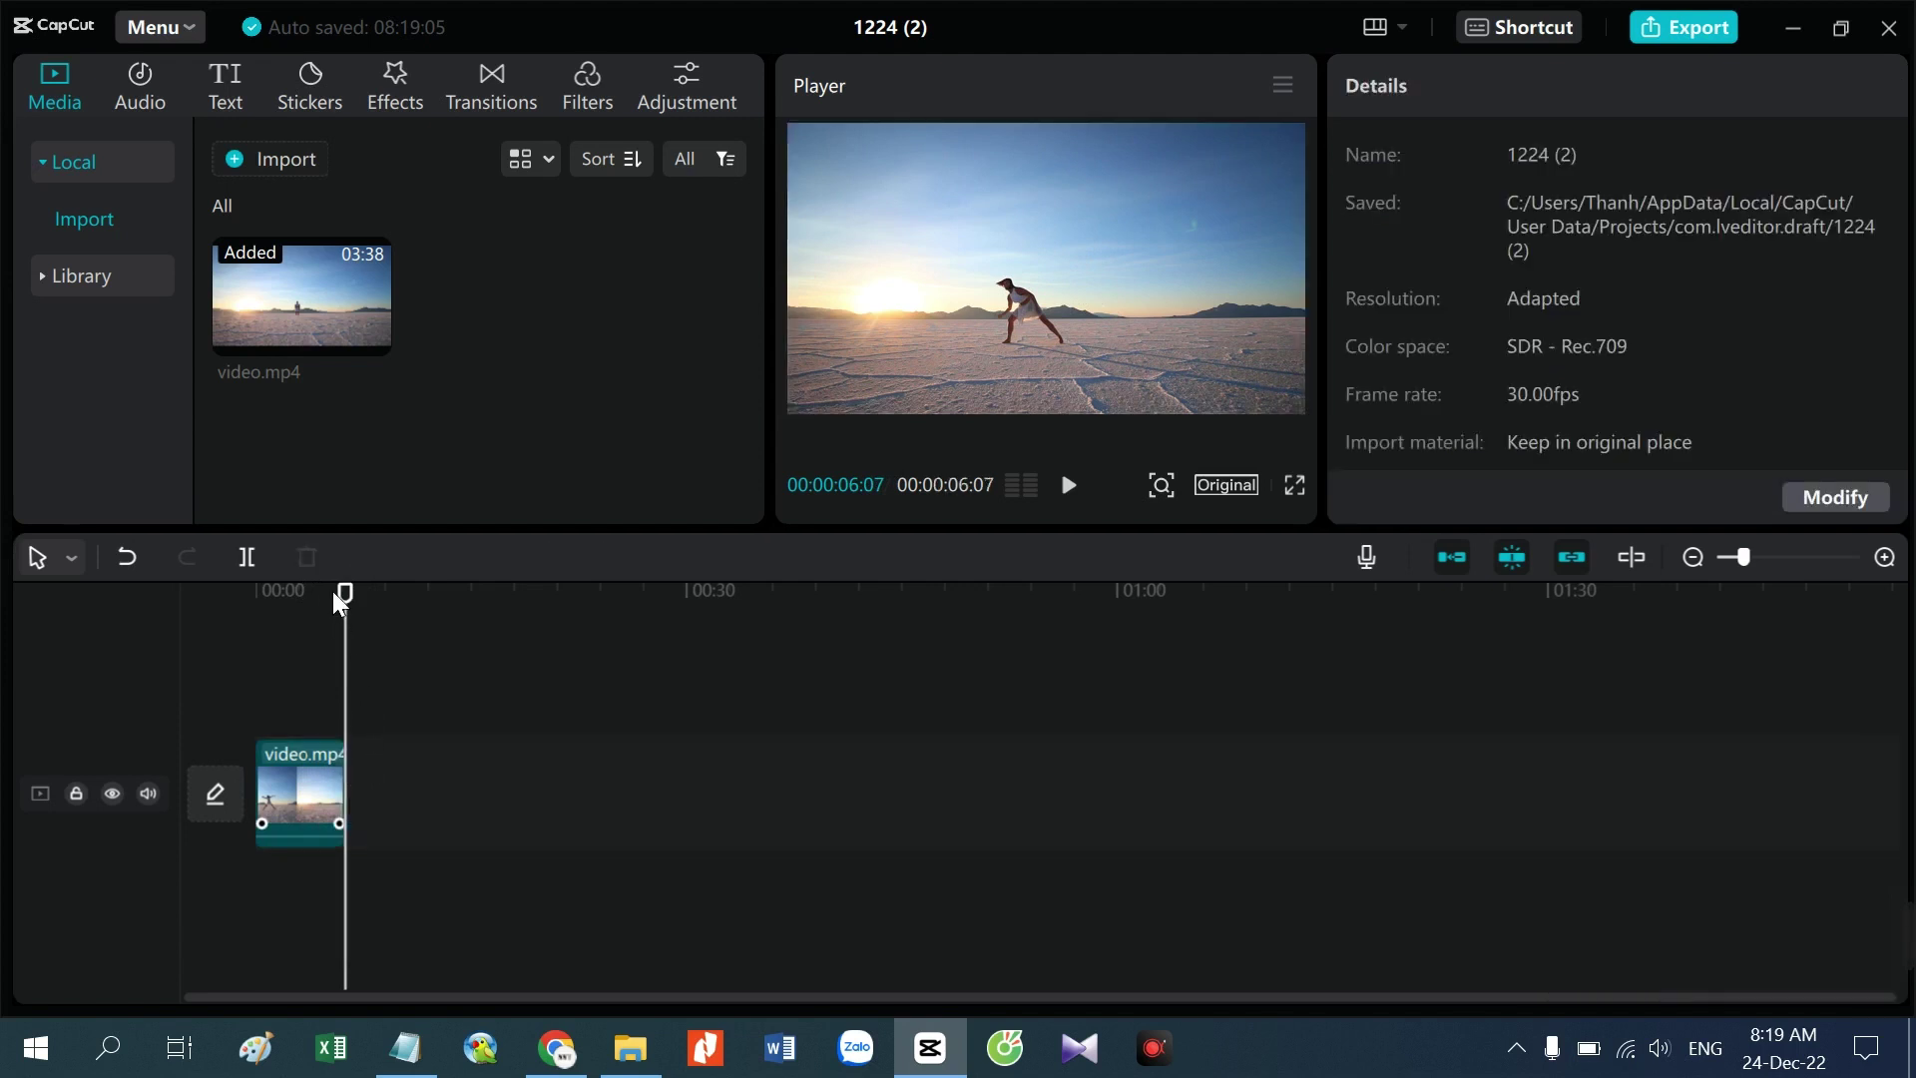
- Return the playhead to the start and scale the video clip to 155%
drag(367, 603, 230, 590)
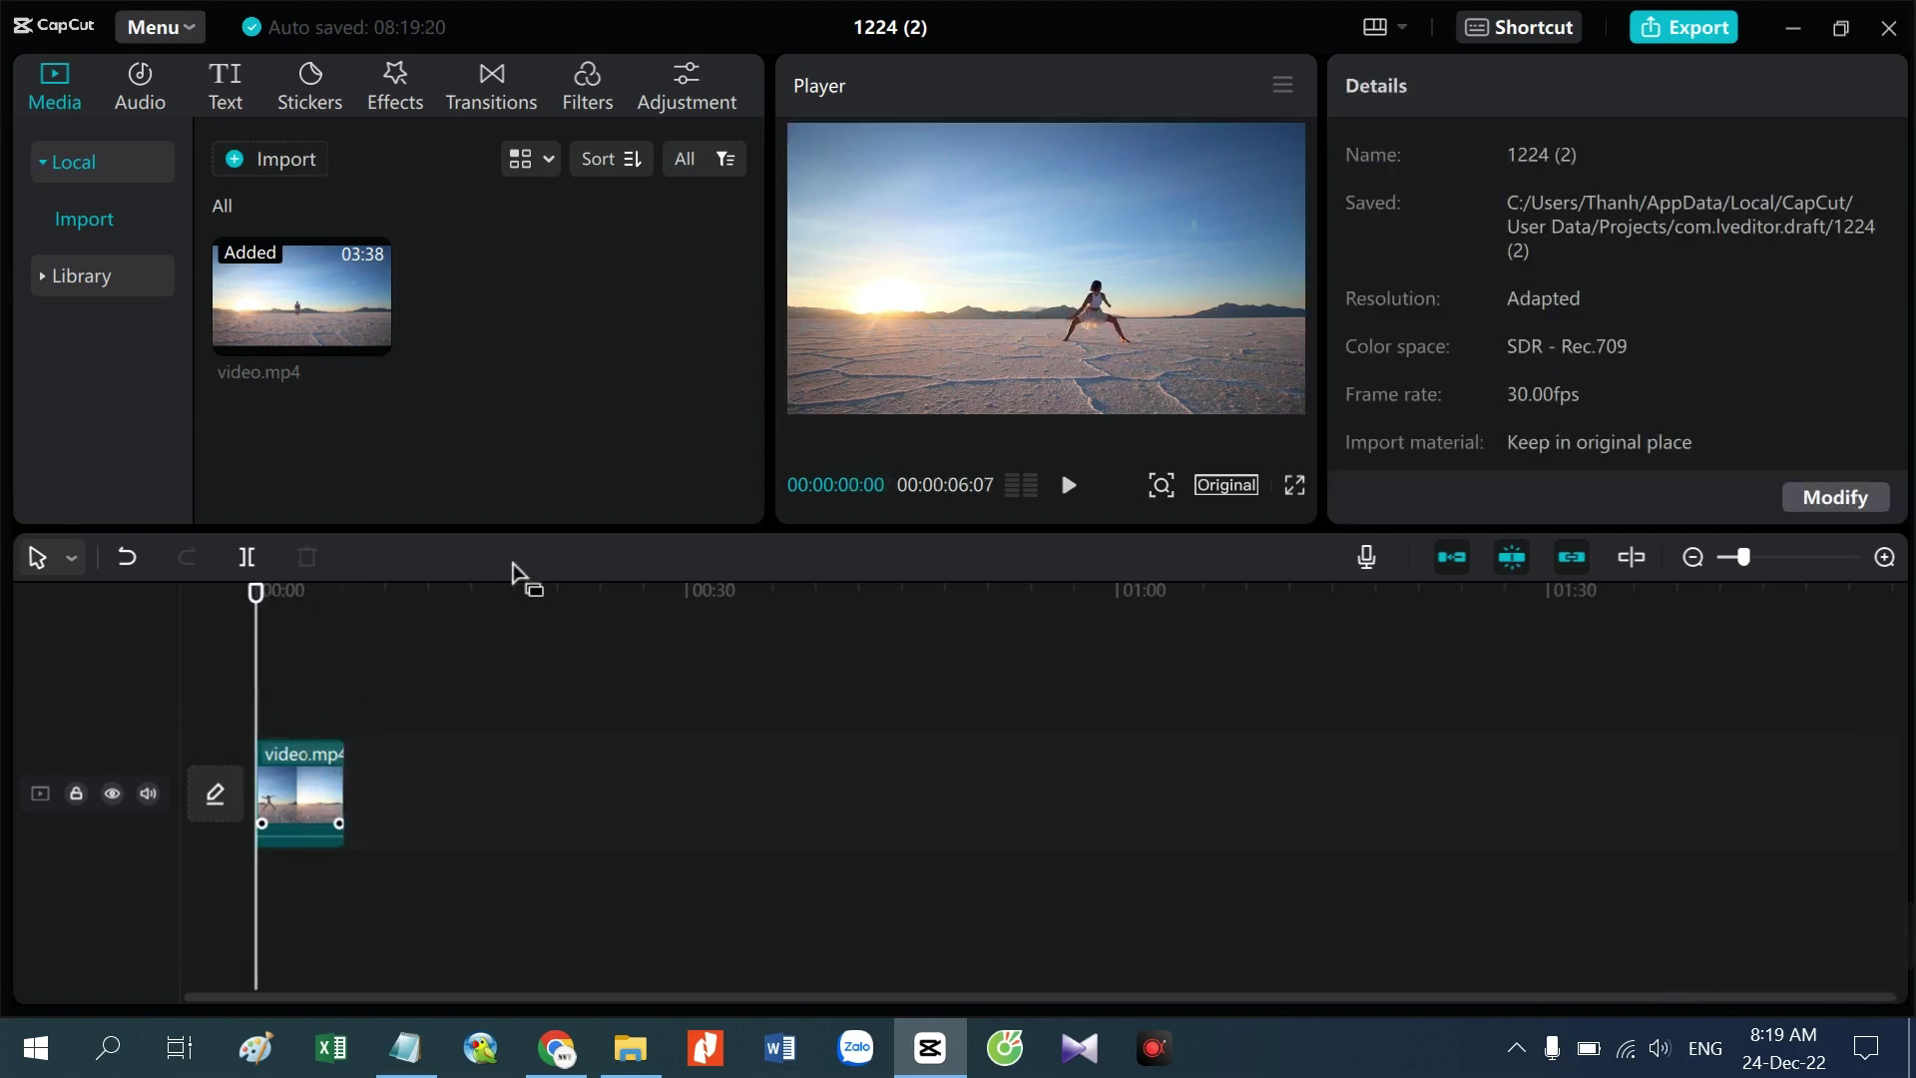
click(993, 342)
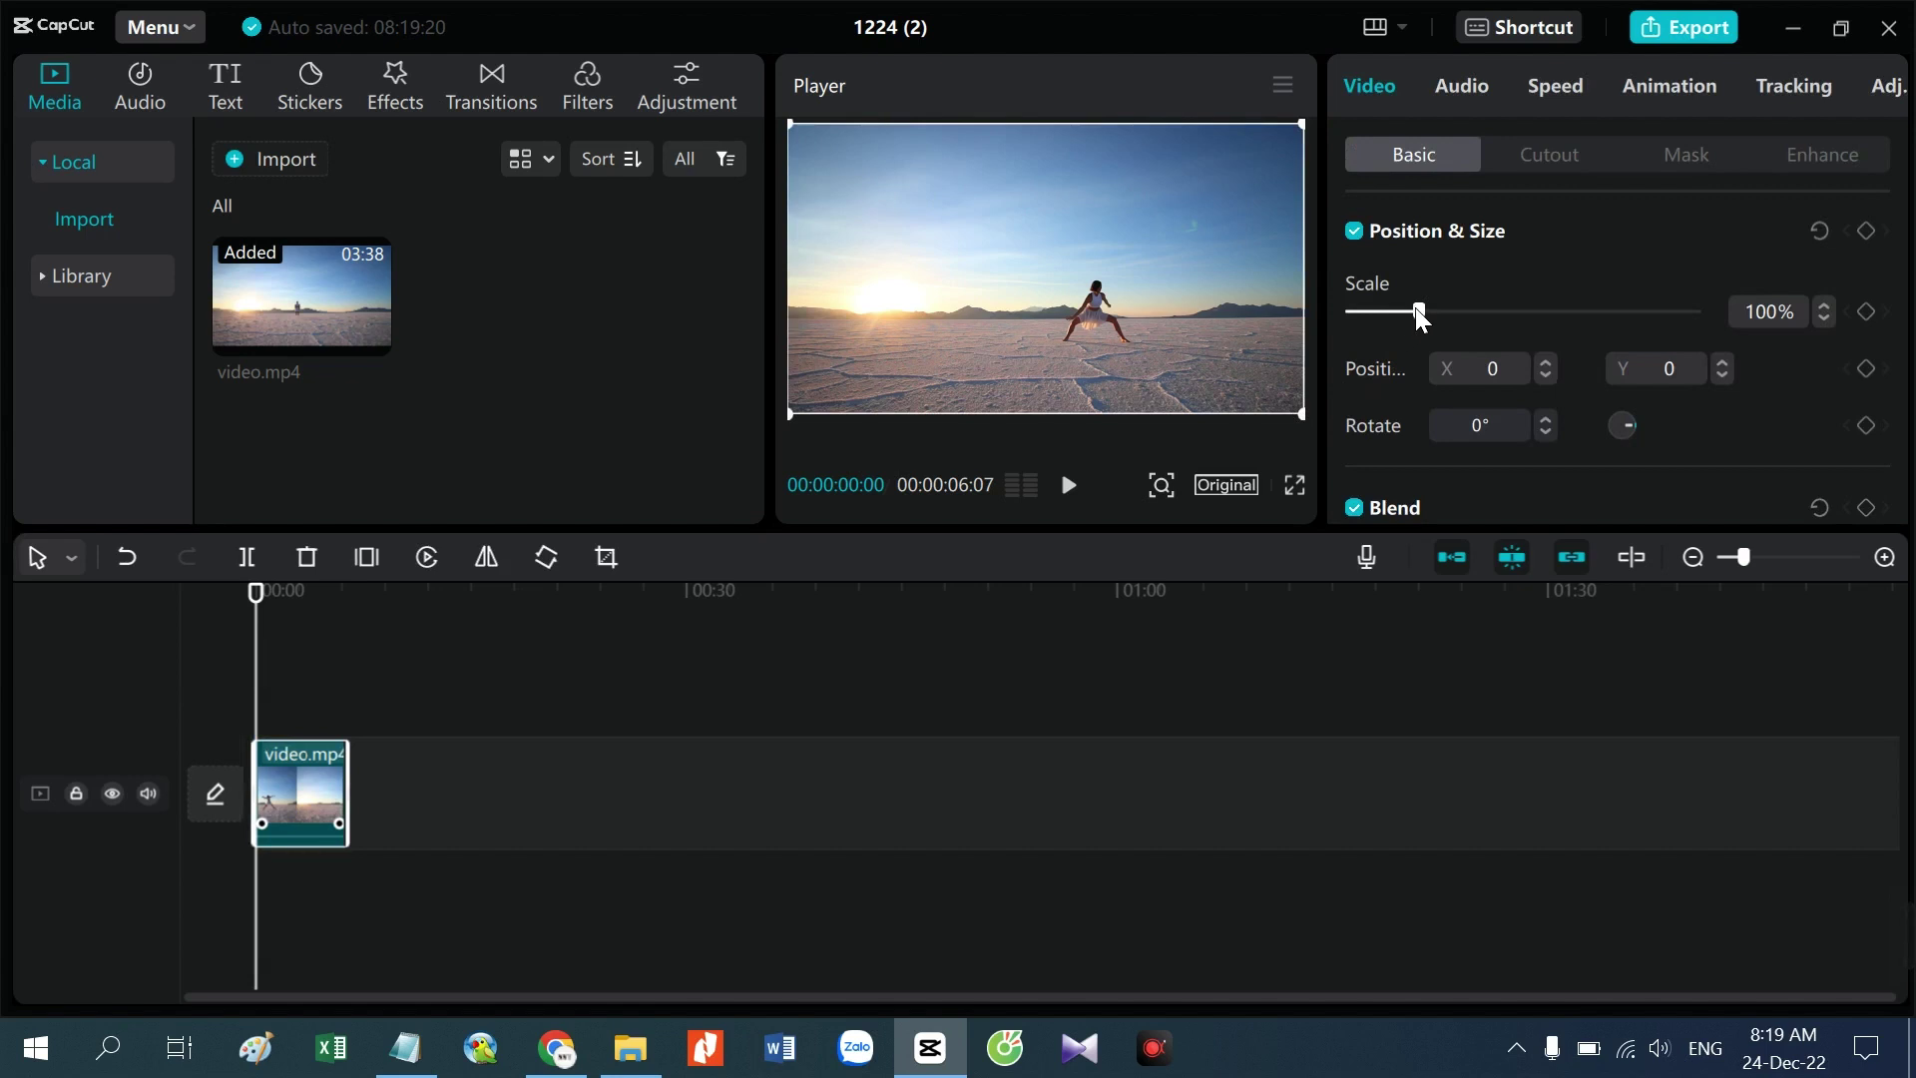
drag(1417, 309, 1457, 310)
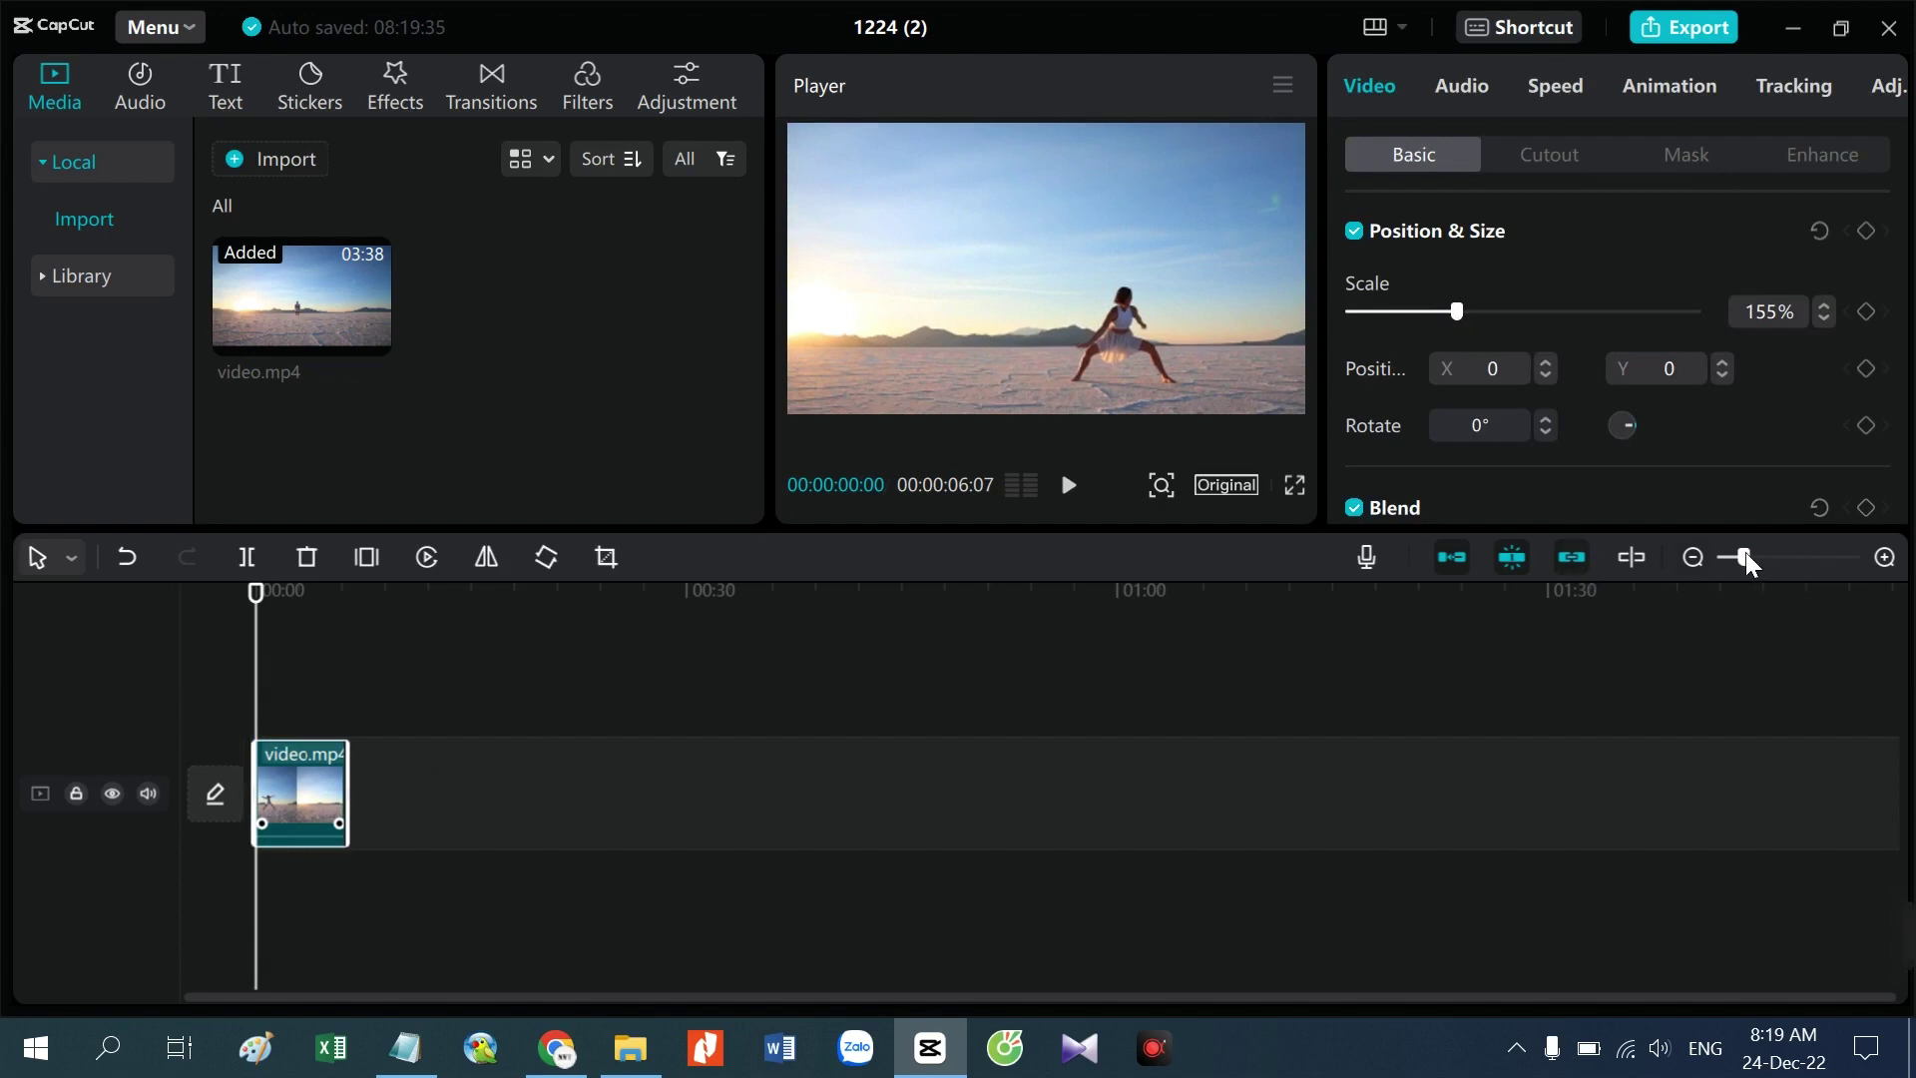
- Add a default text above the video at the start and extend it to the end of the clip
drag(1746, 556, 1757, 556)
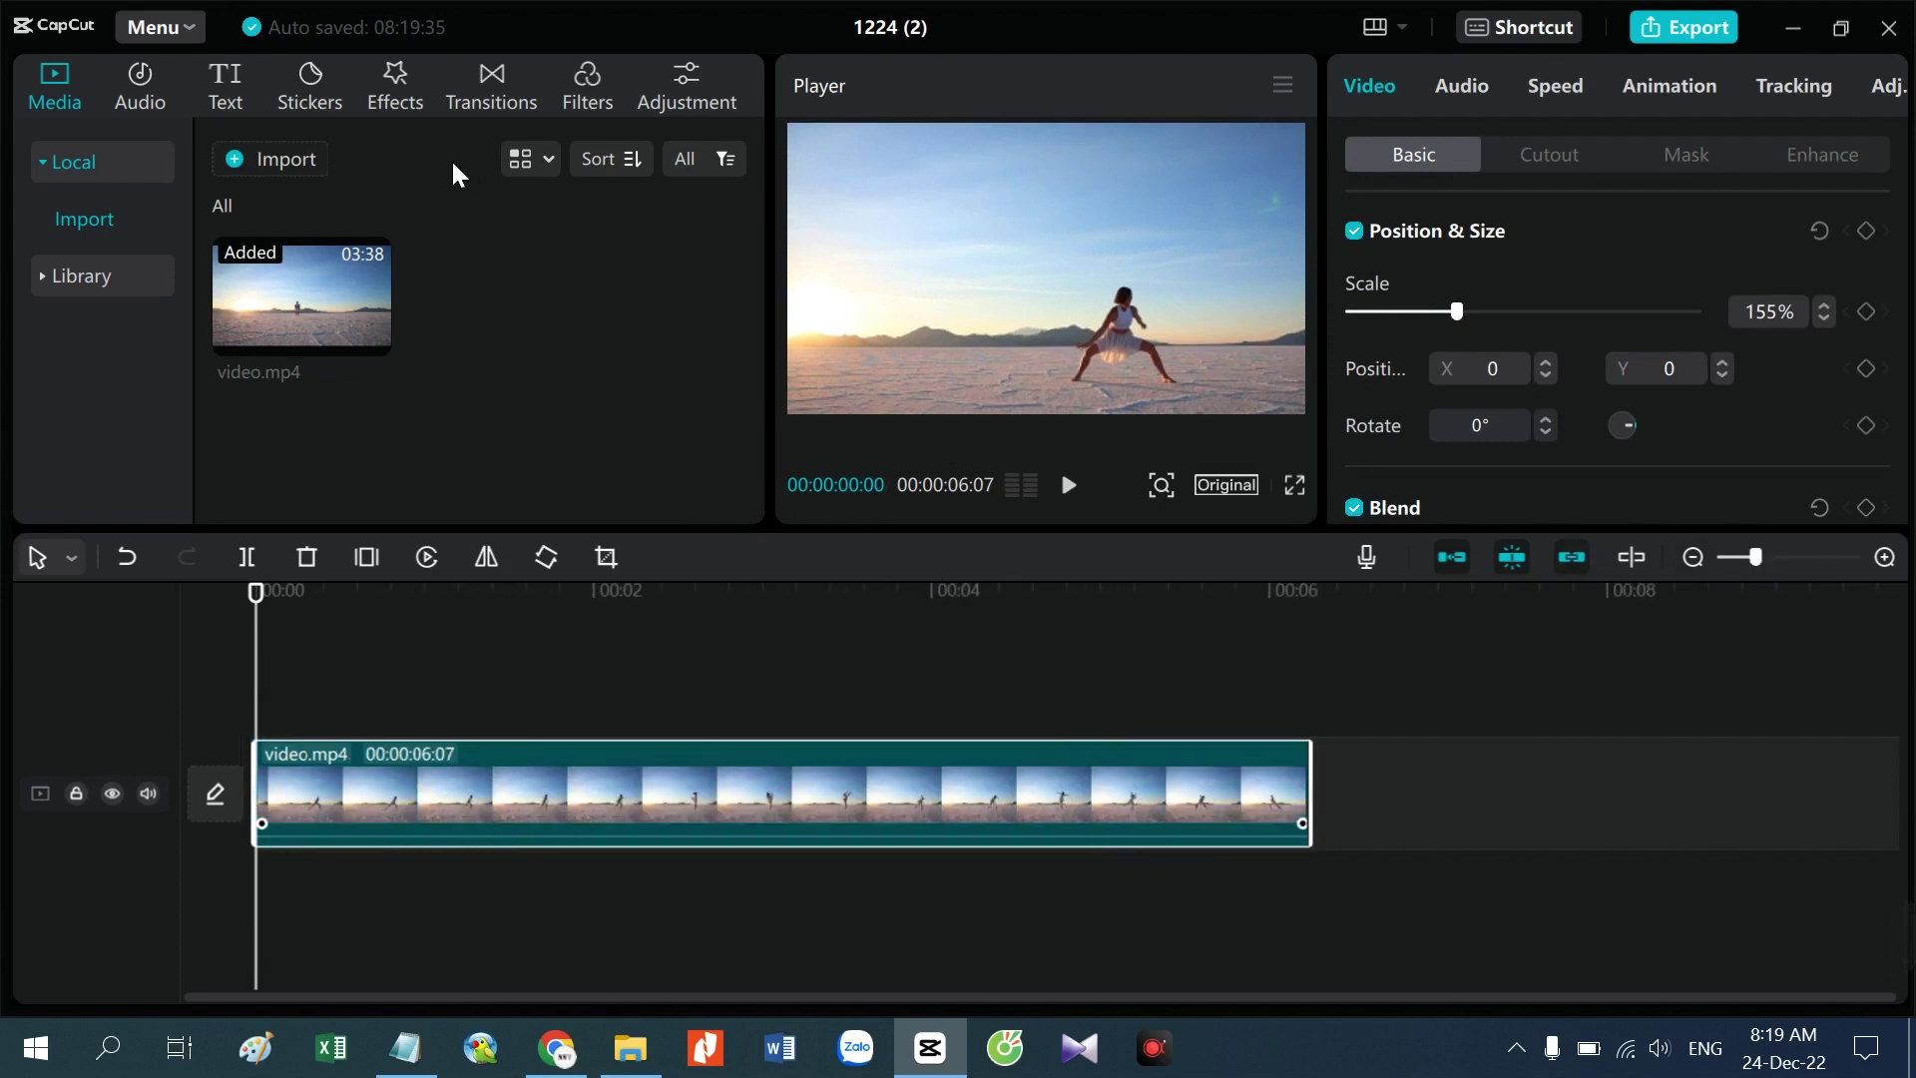
click(226, 85)
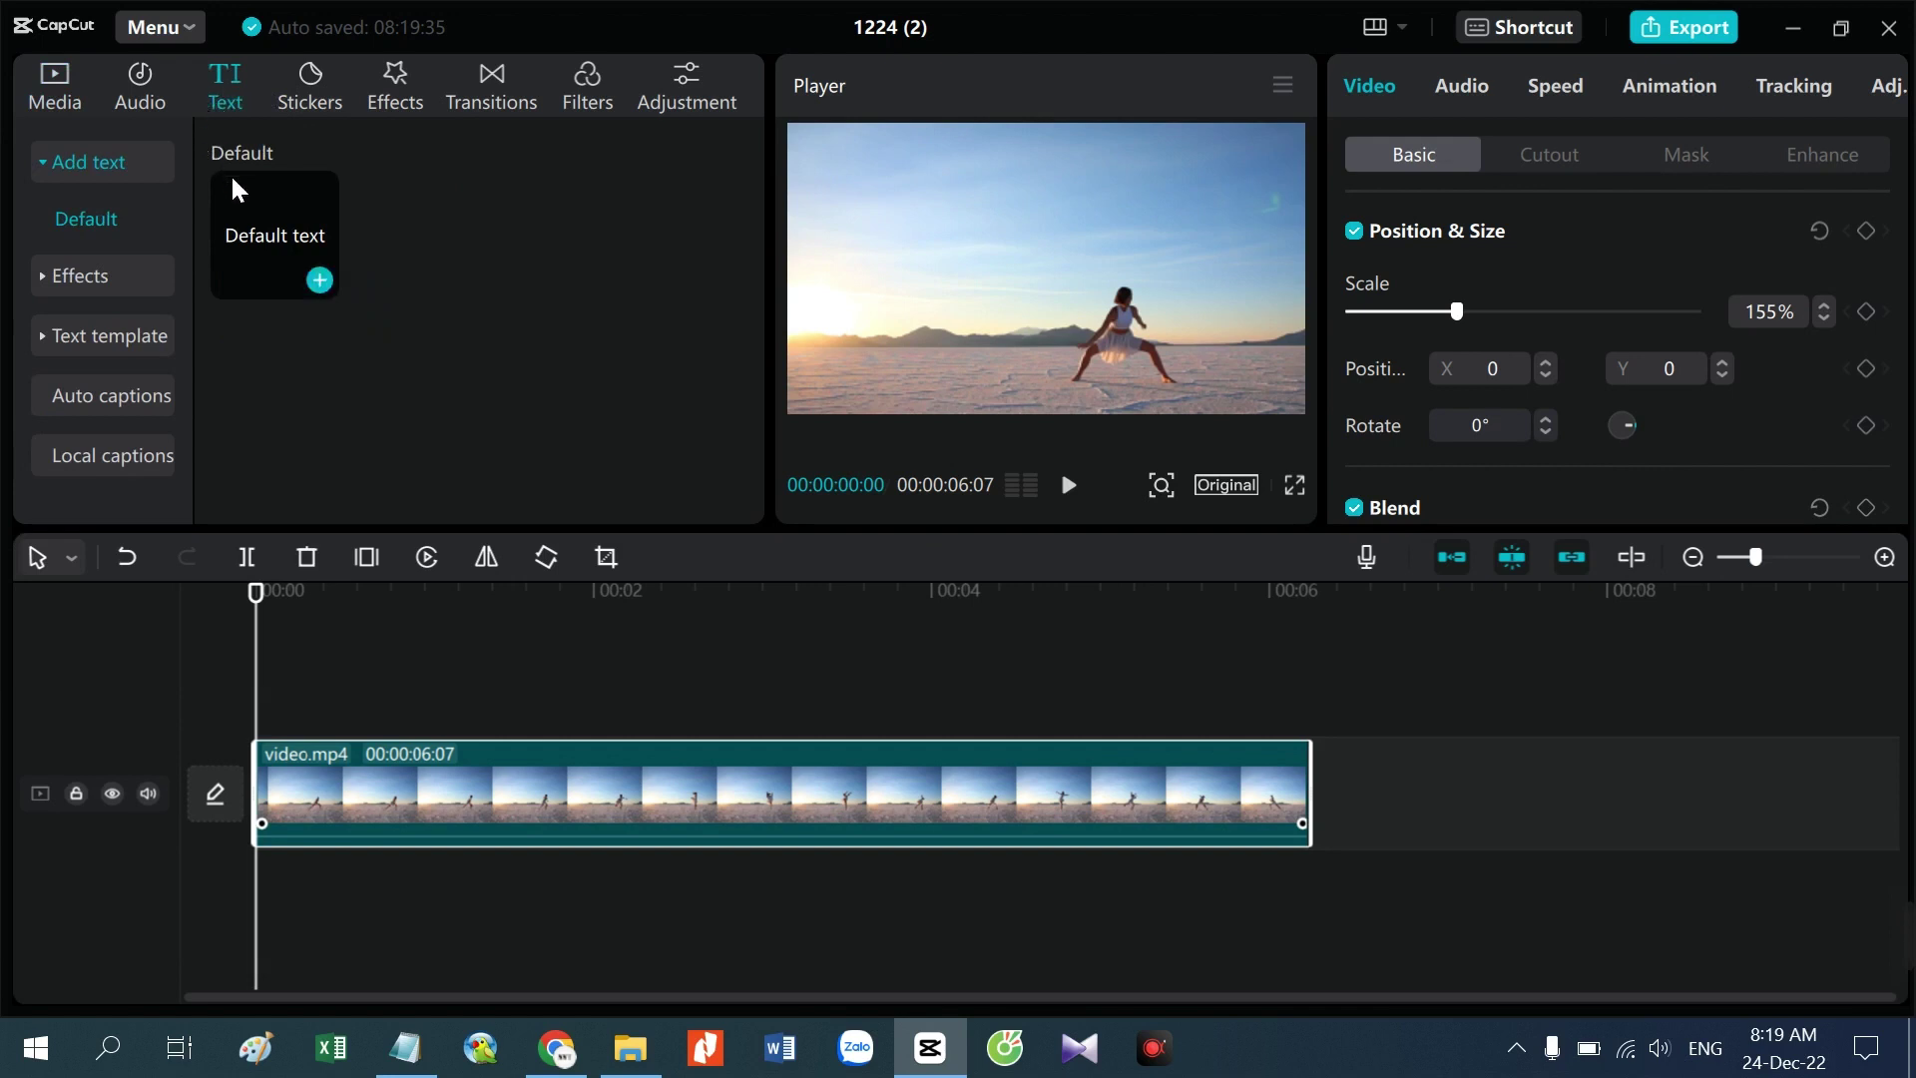
drag(231, 174, 334, 843)
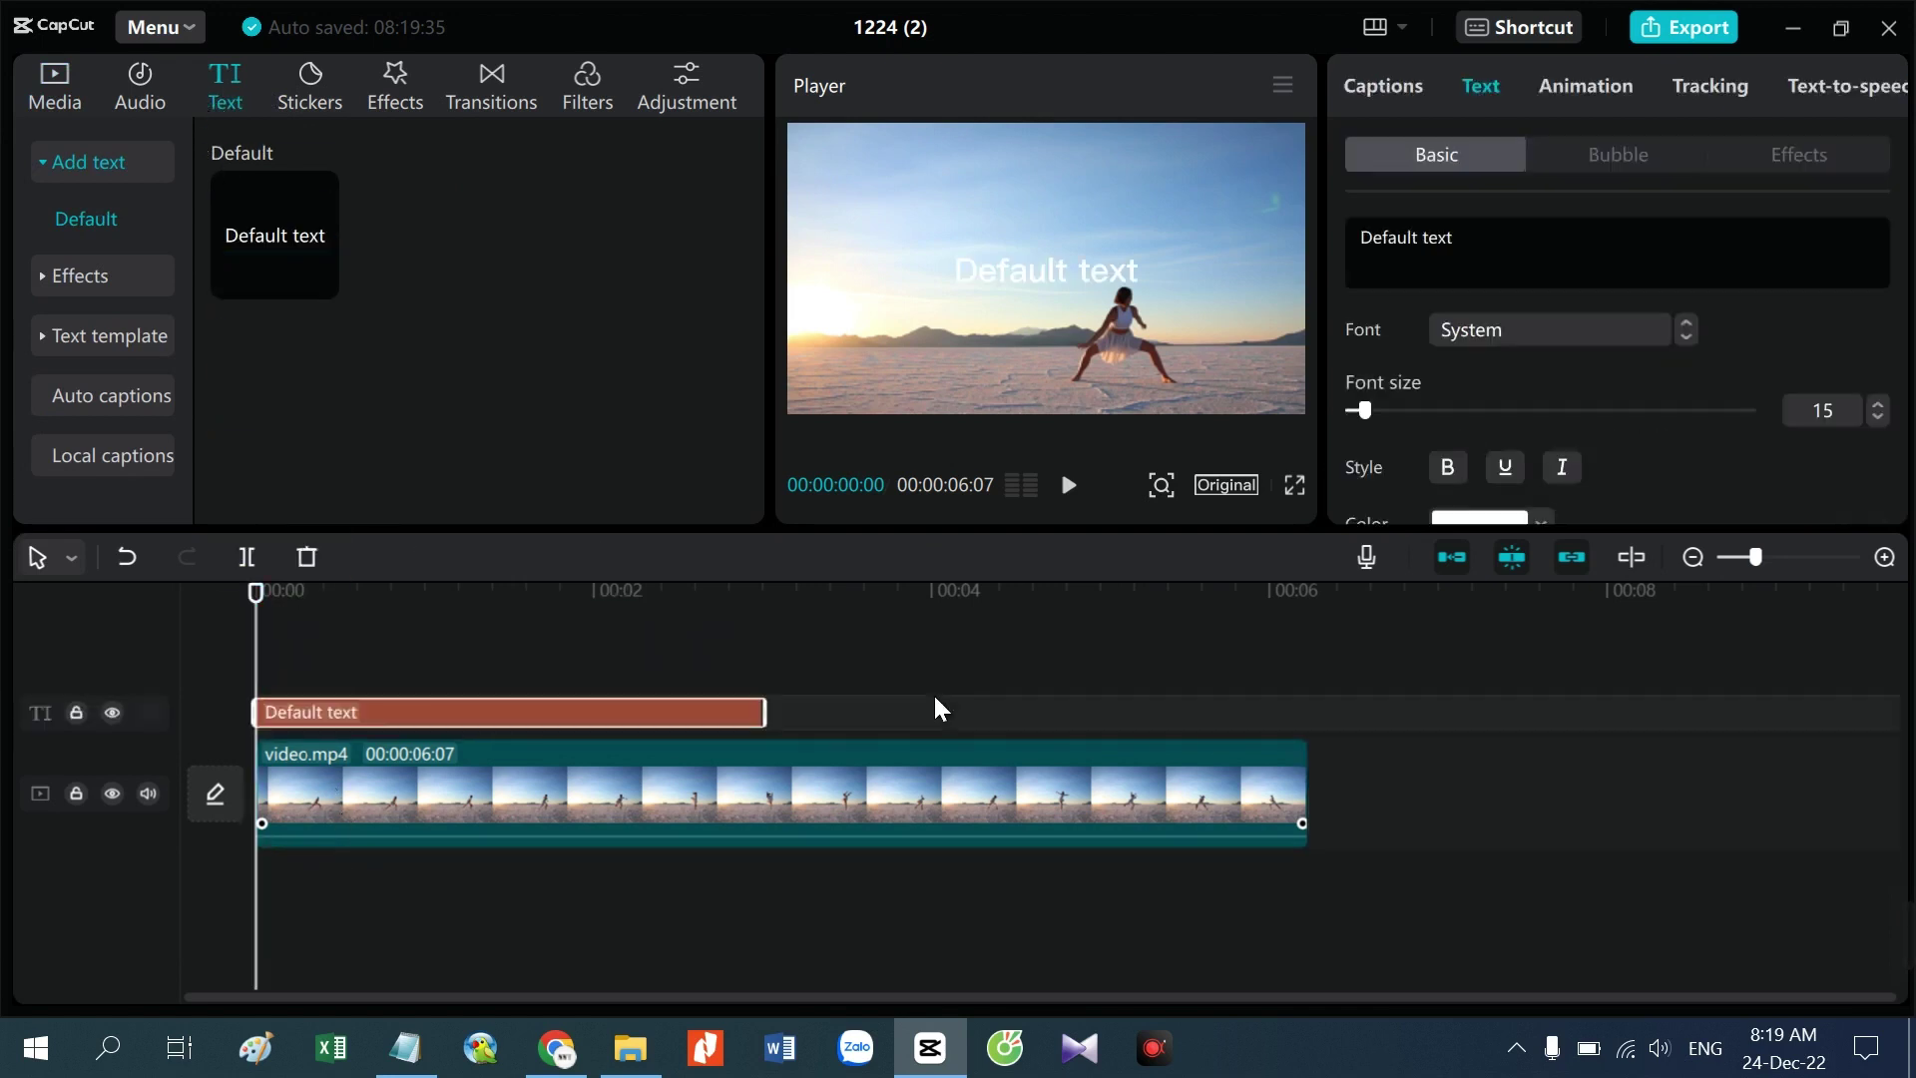
drag(765, 711, 1311, 715)
- Replace the default text with "o" and colour it red as a centre marker
double_click(1060, 267)
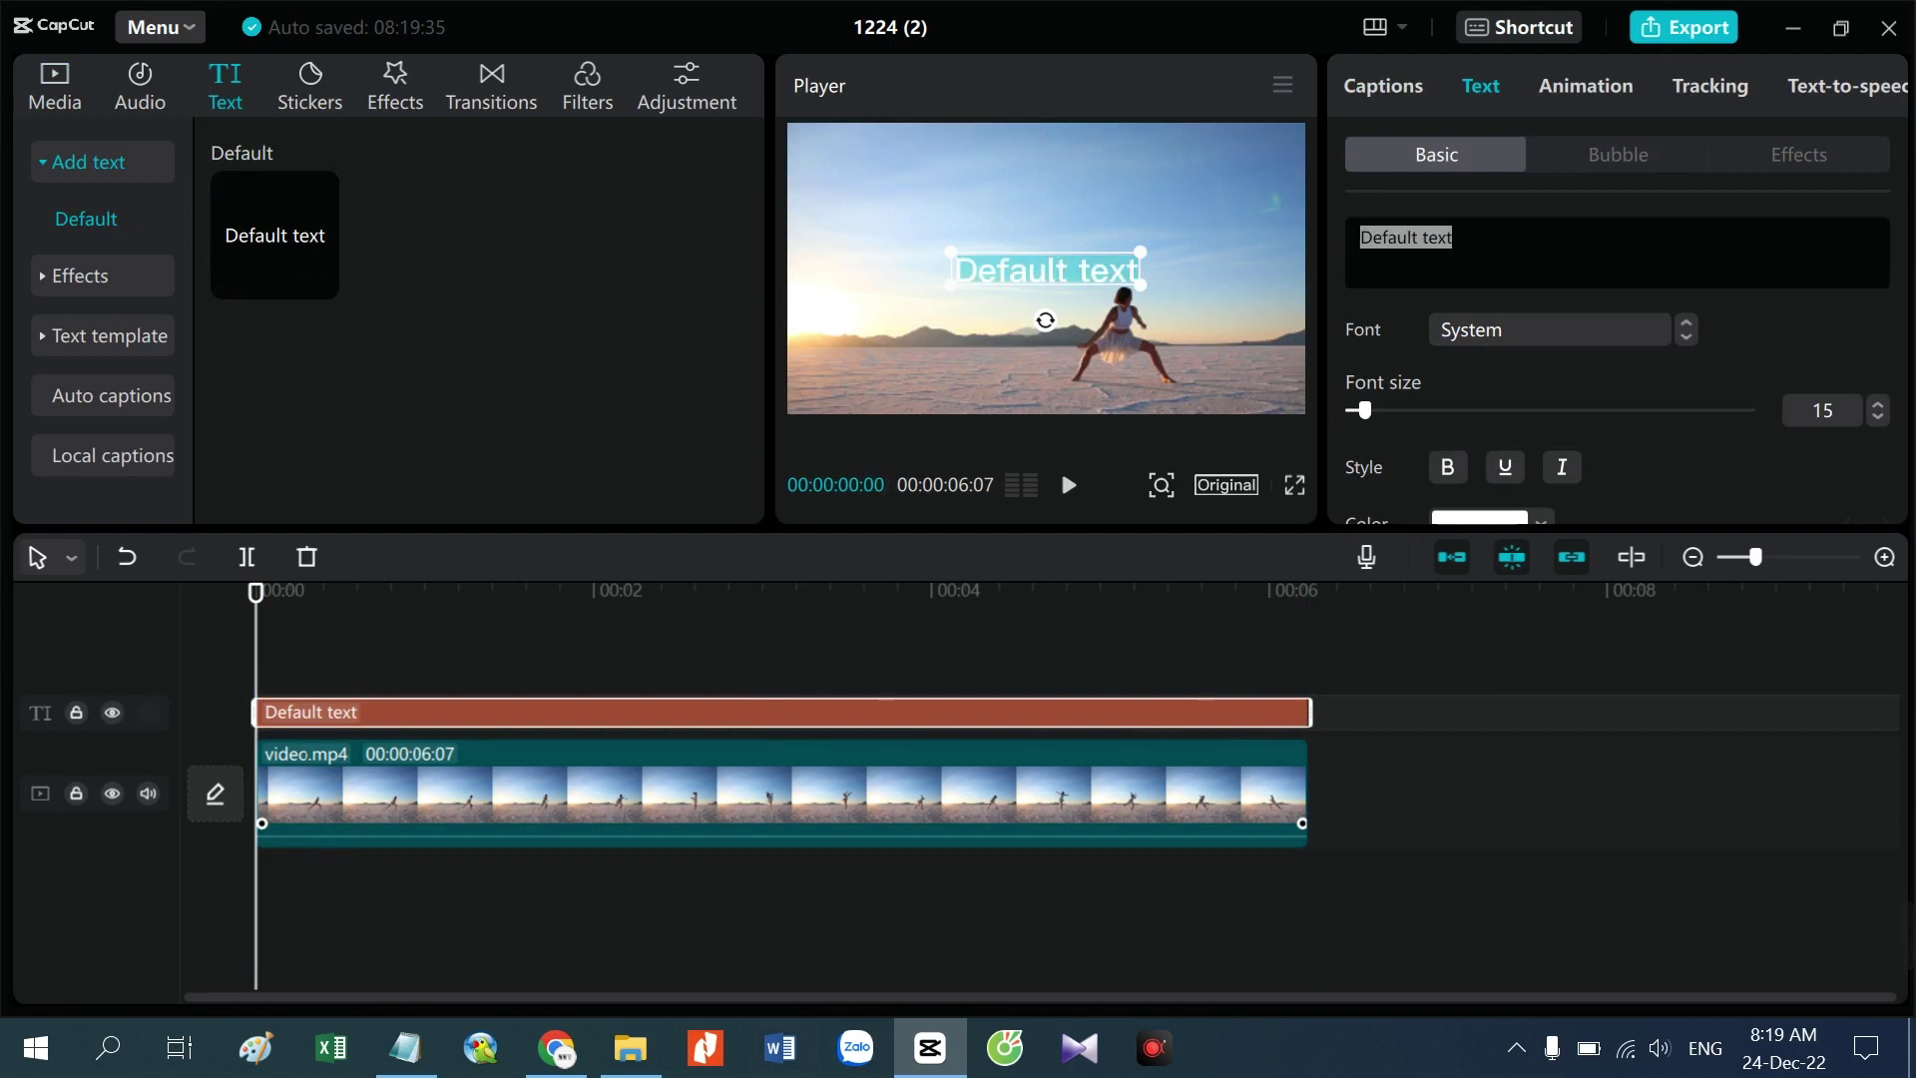
text(o)
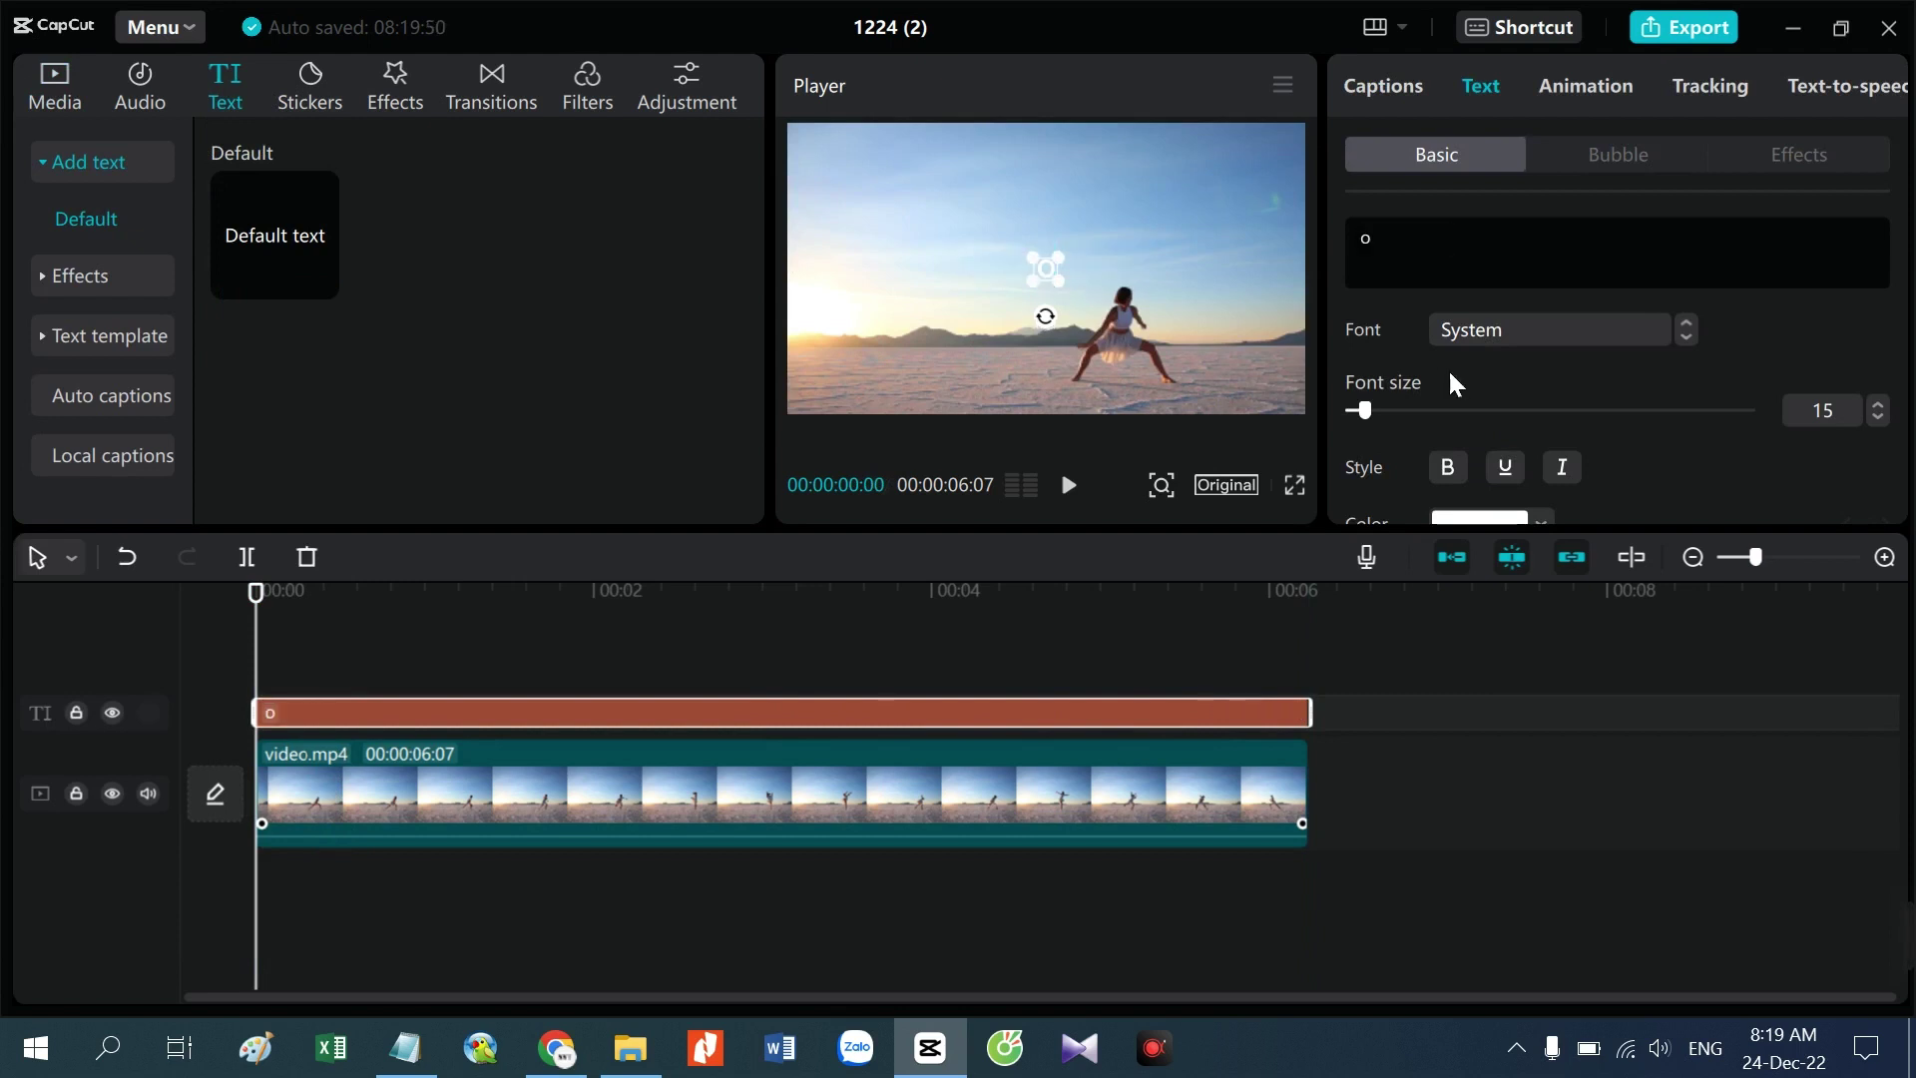
click(1541, 521)
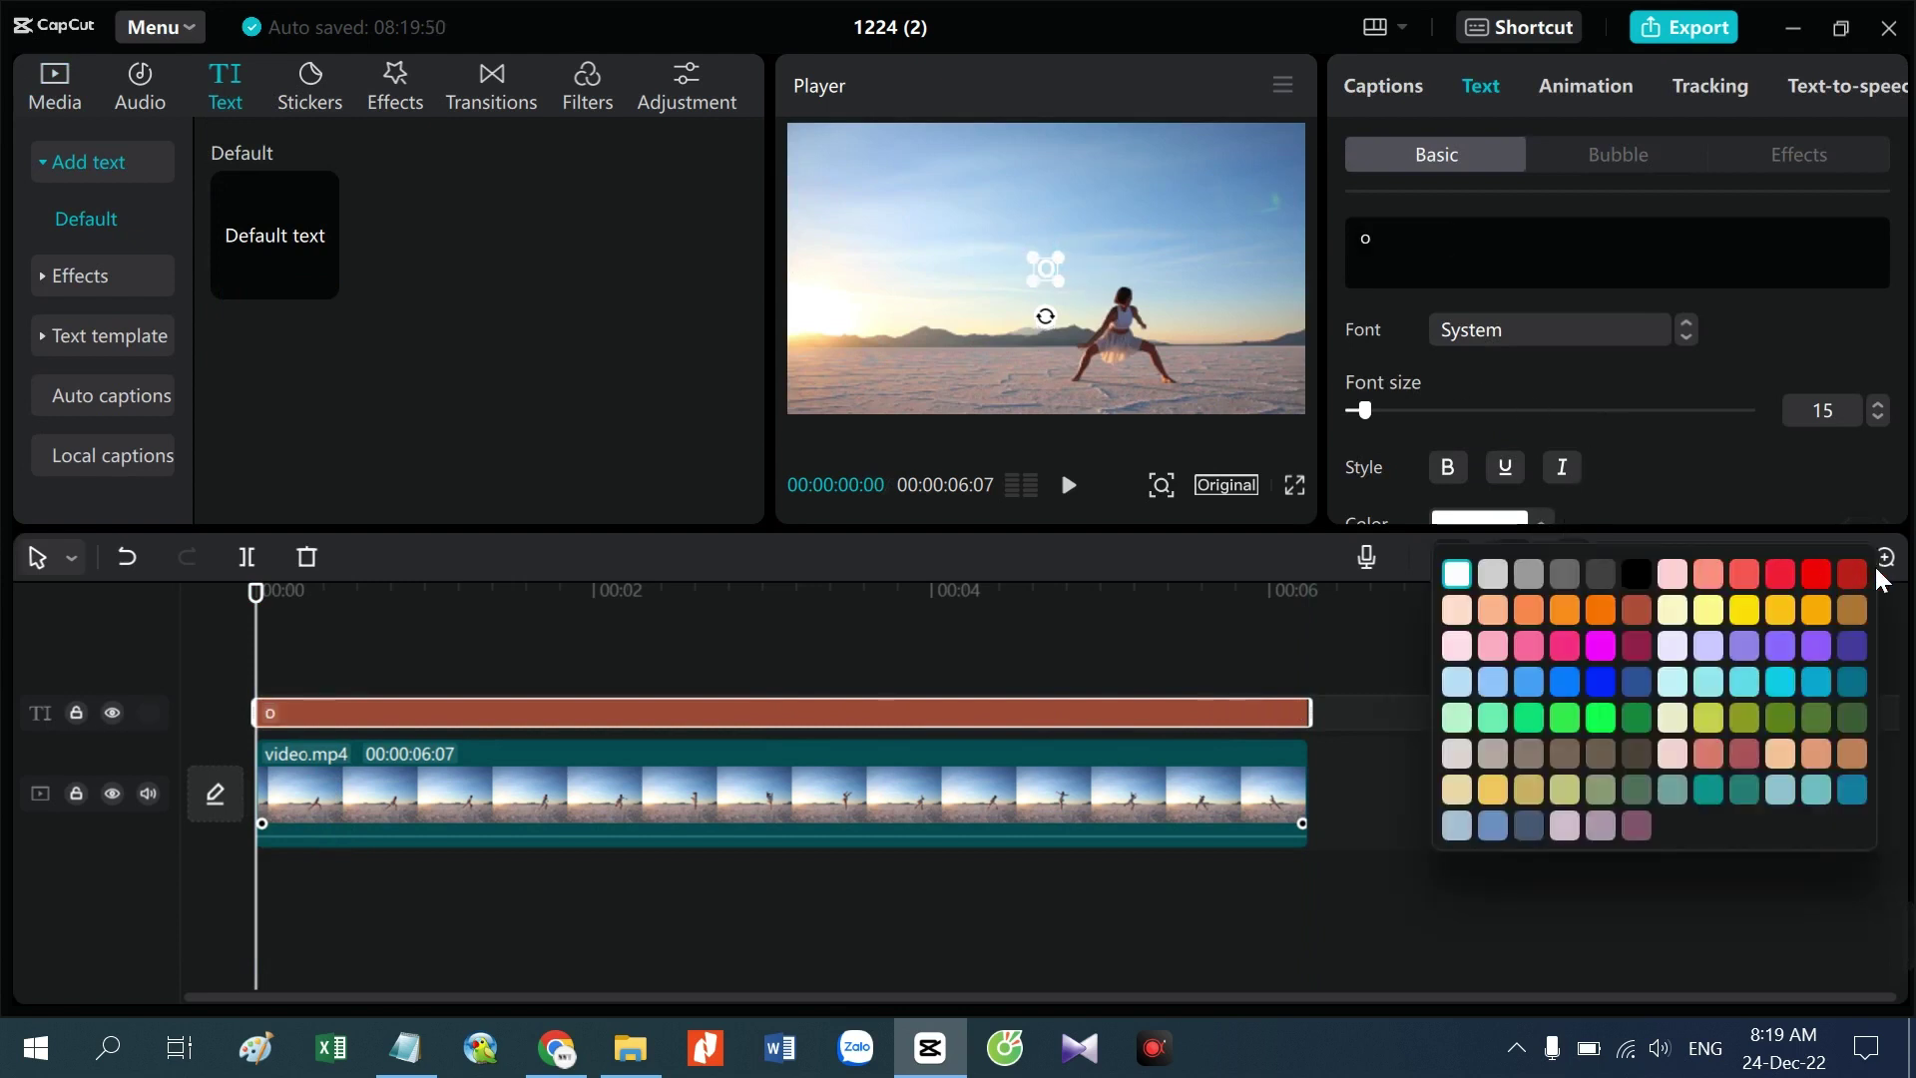
click(1817, 573)
- Move the video to about X -583, Y 207 so the dancer's head sits under the marker, and add a Position & Size keyframe at the start
click(1190, 308)
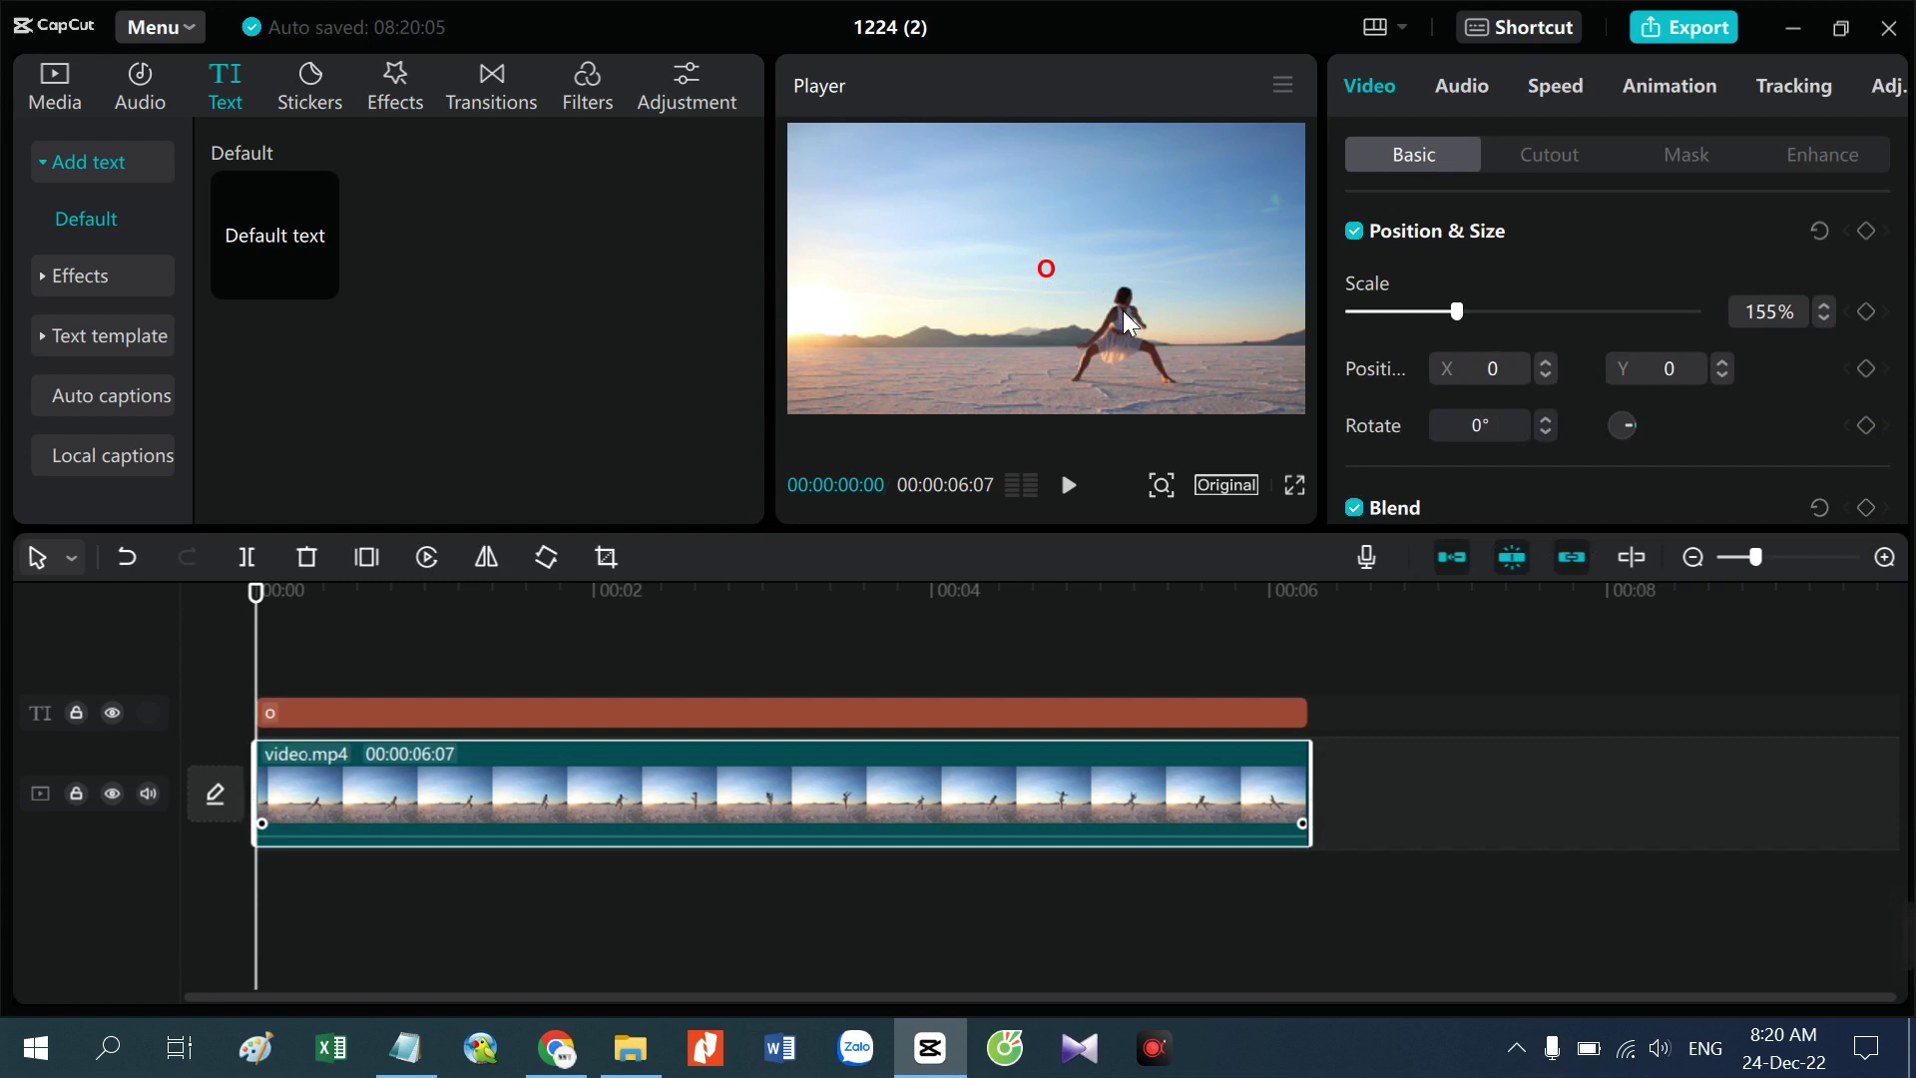
drag(1123, 310, 1045, 283)
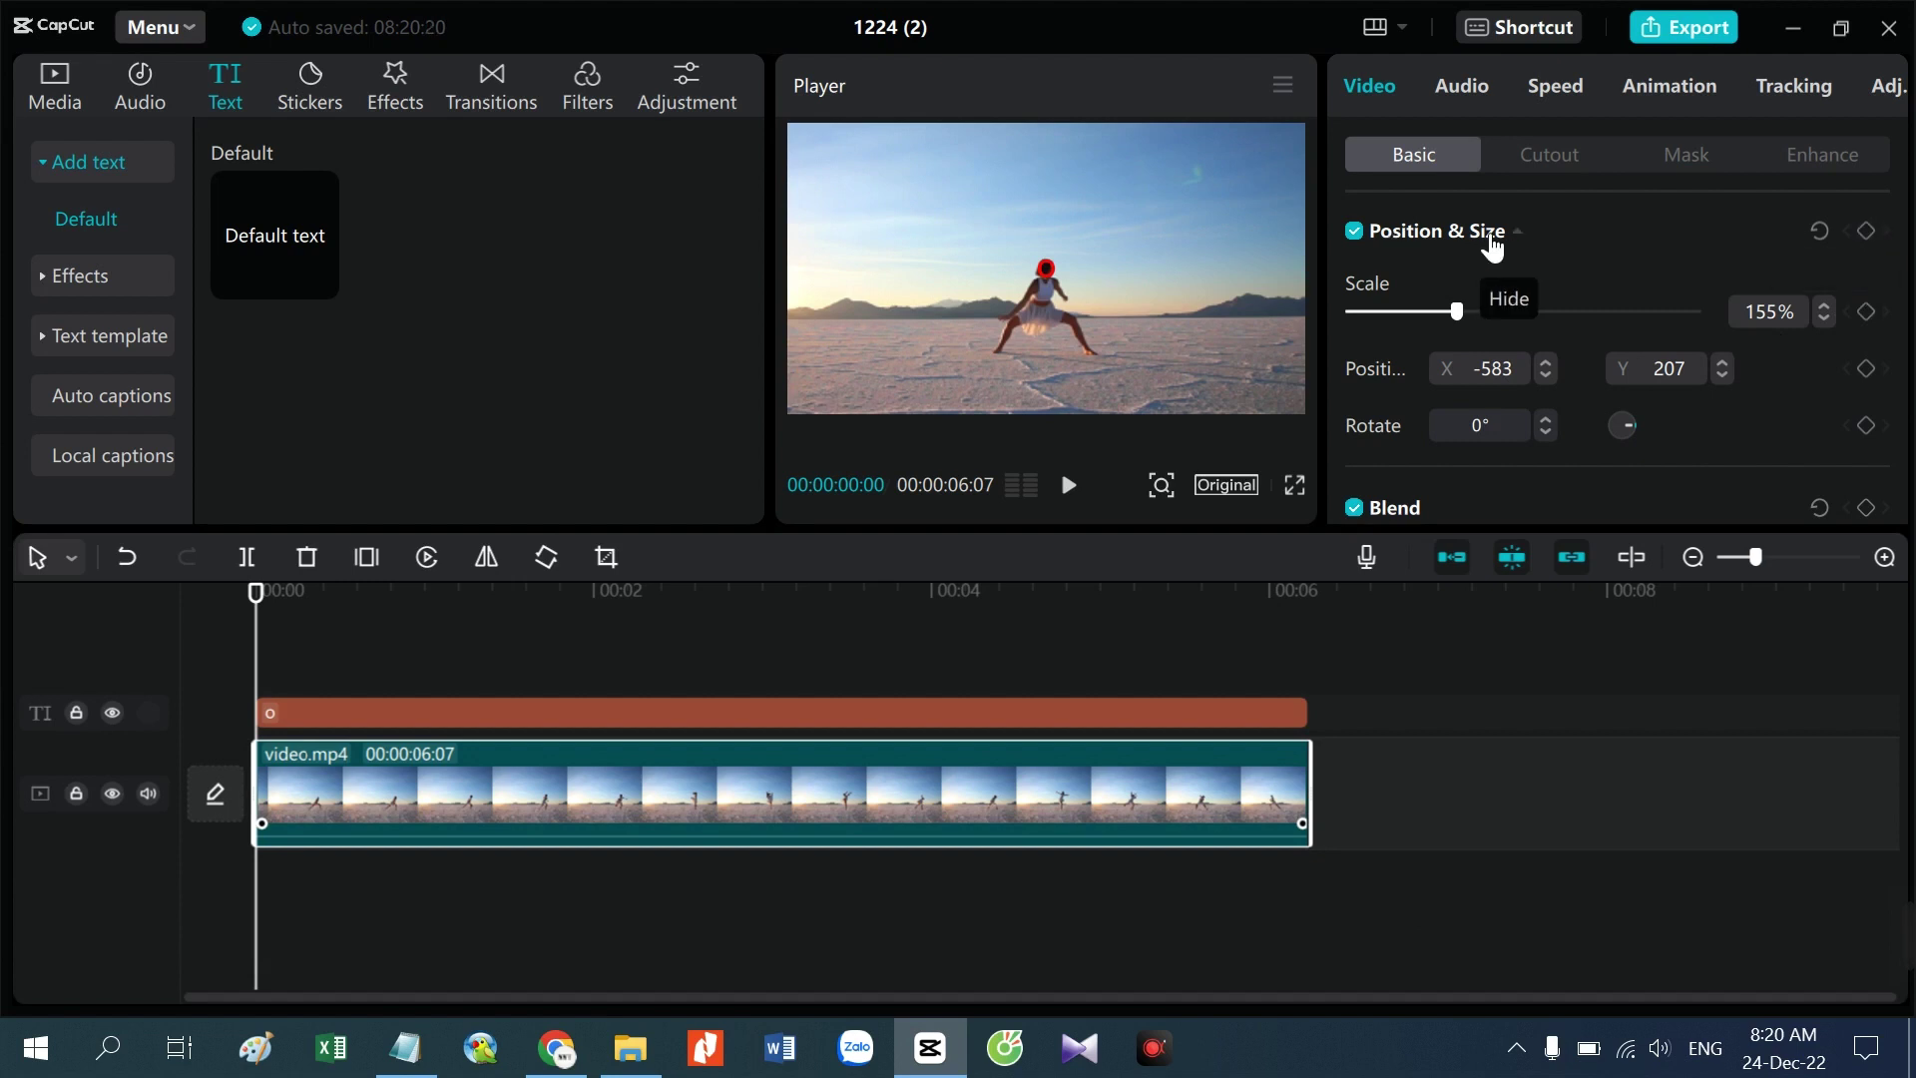
click(1869, 233)
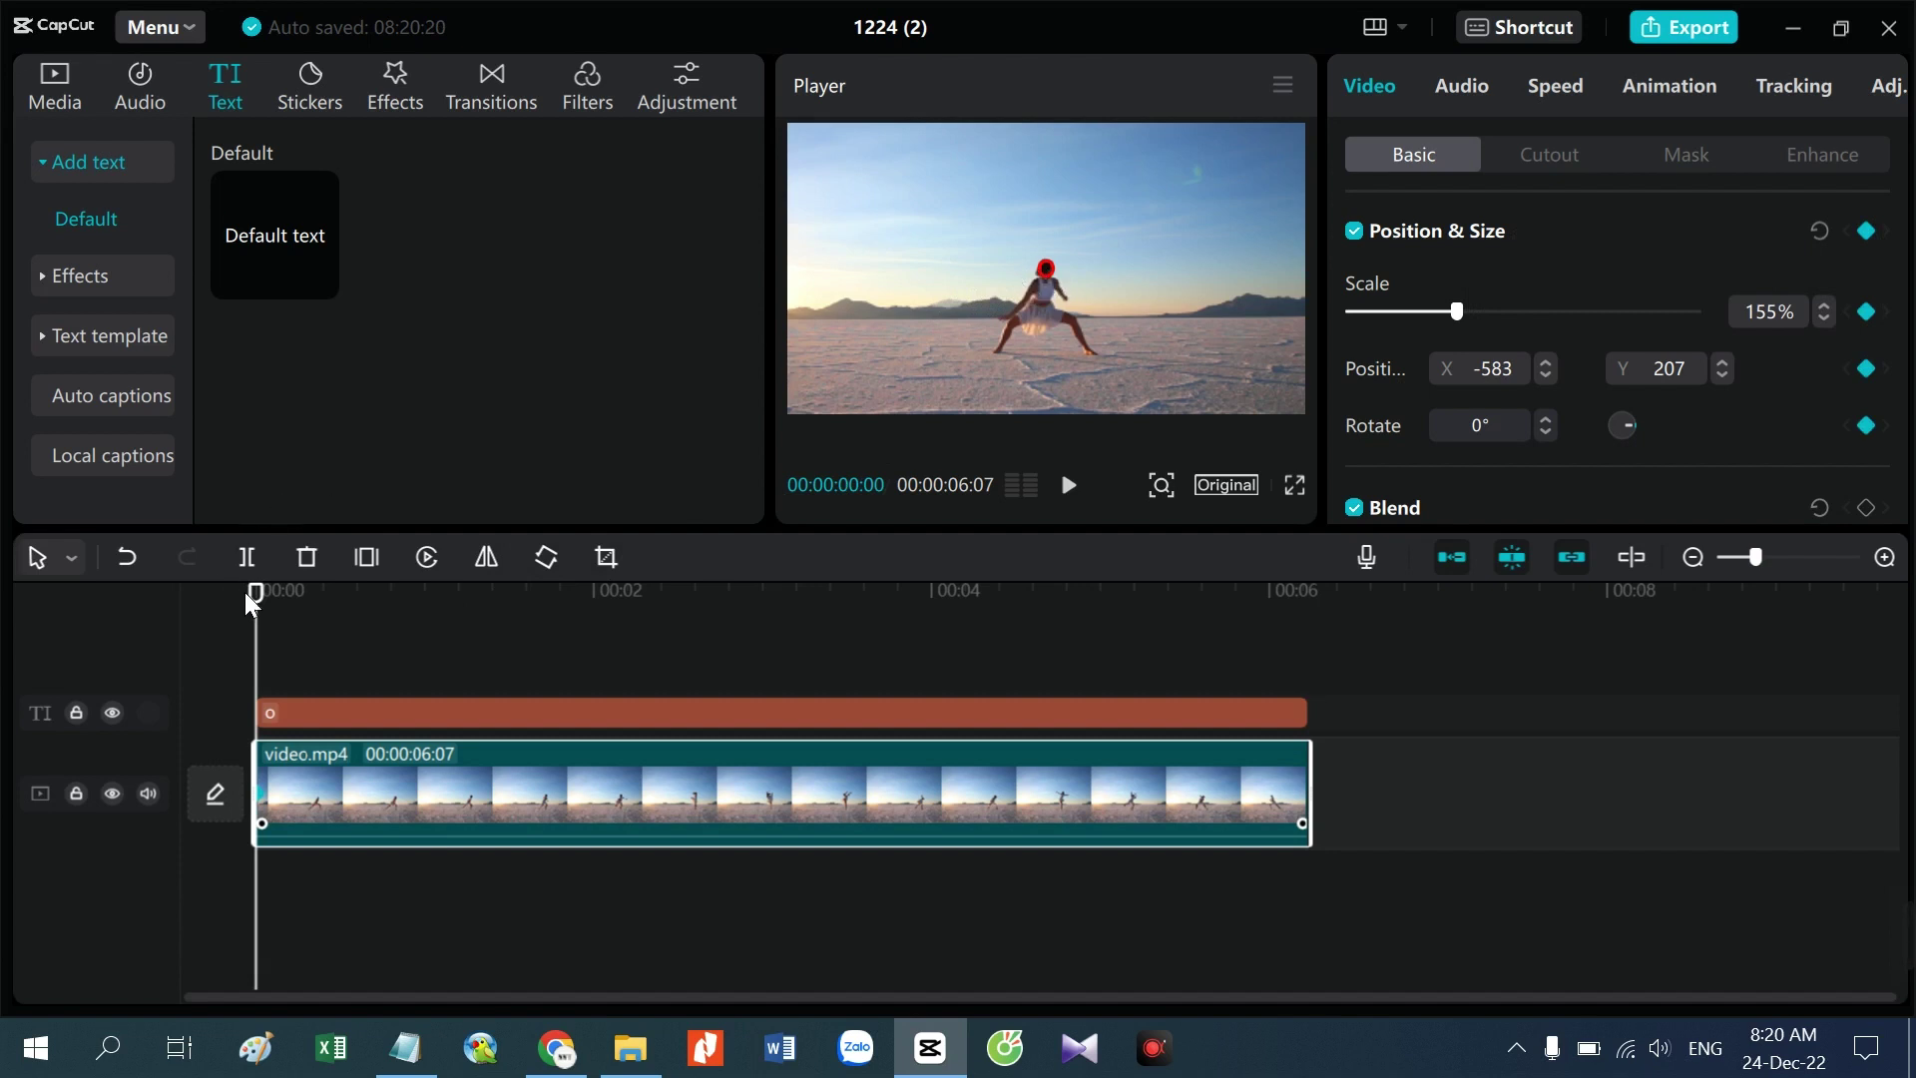
- Realign the dancer's head with the marker: video at about X -699, Y 163 at 00:00:00:06 and X -814, Y 141 at 00:00:00:12
drag(262, 585, 296, 589)
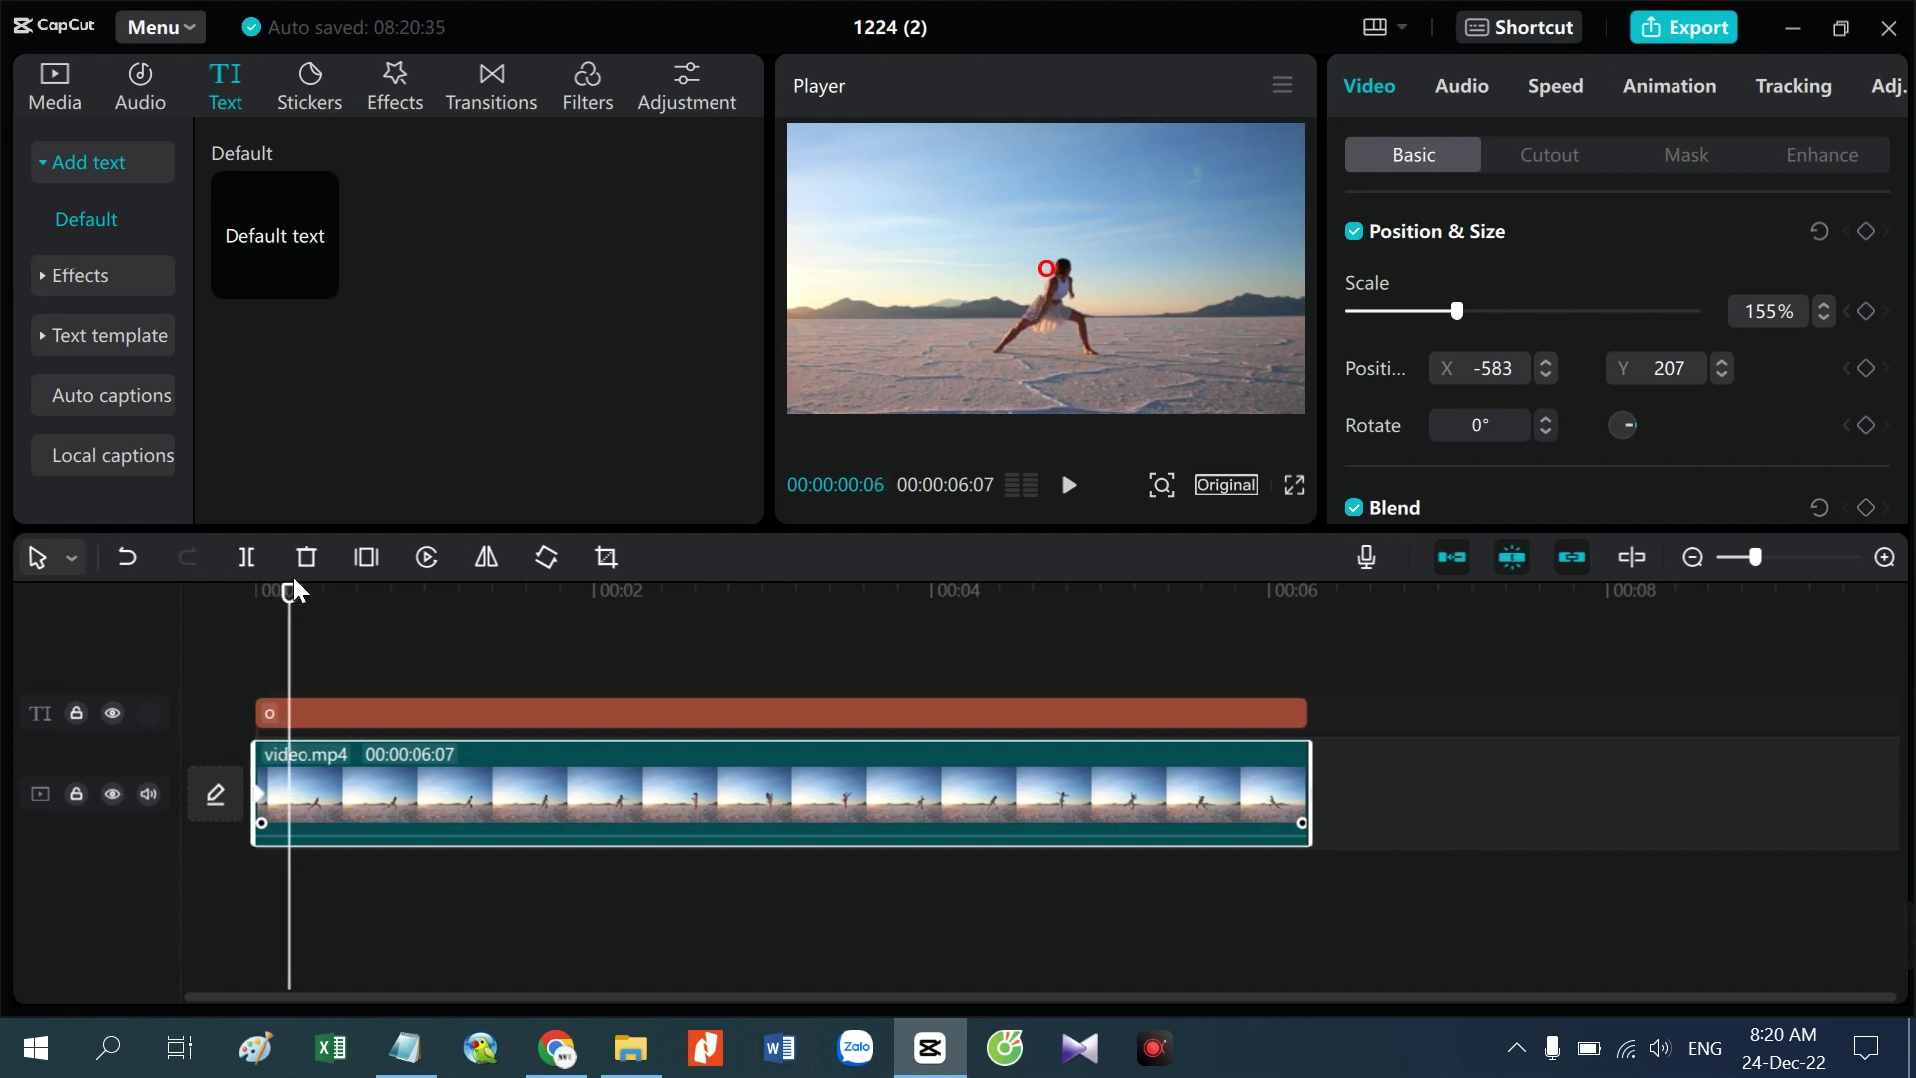
drag(1038, 263, 1020, 270)
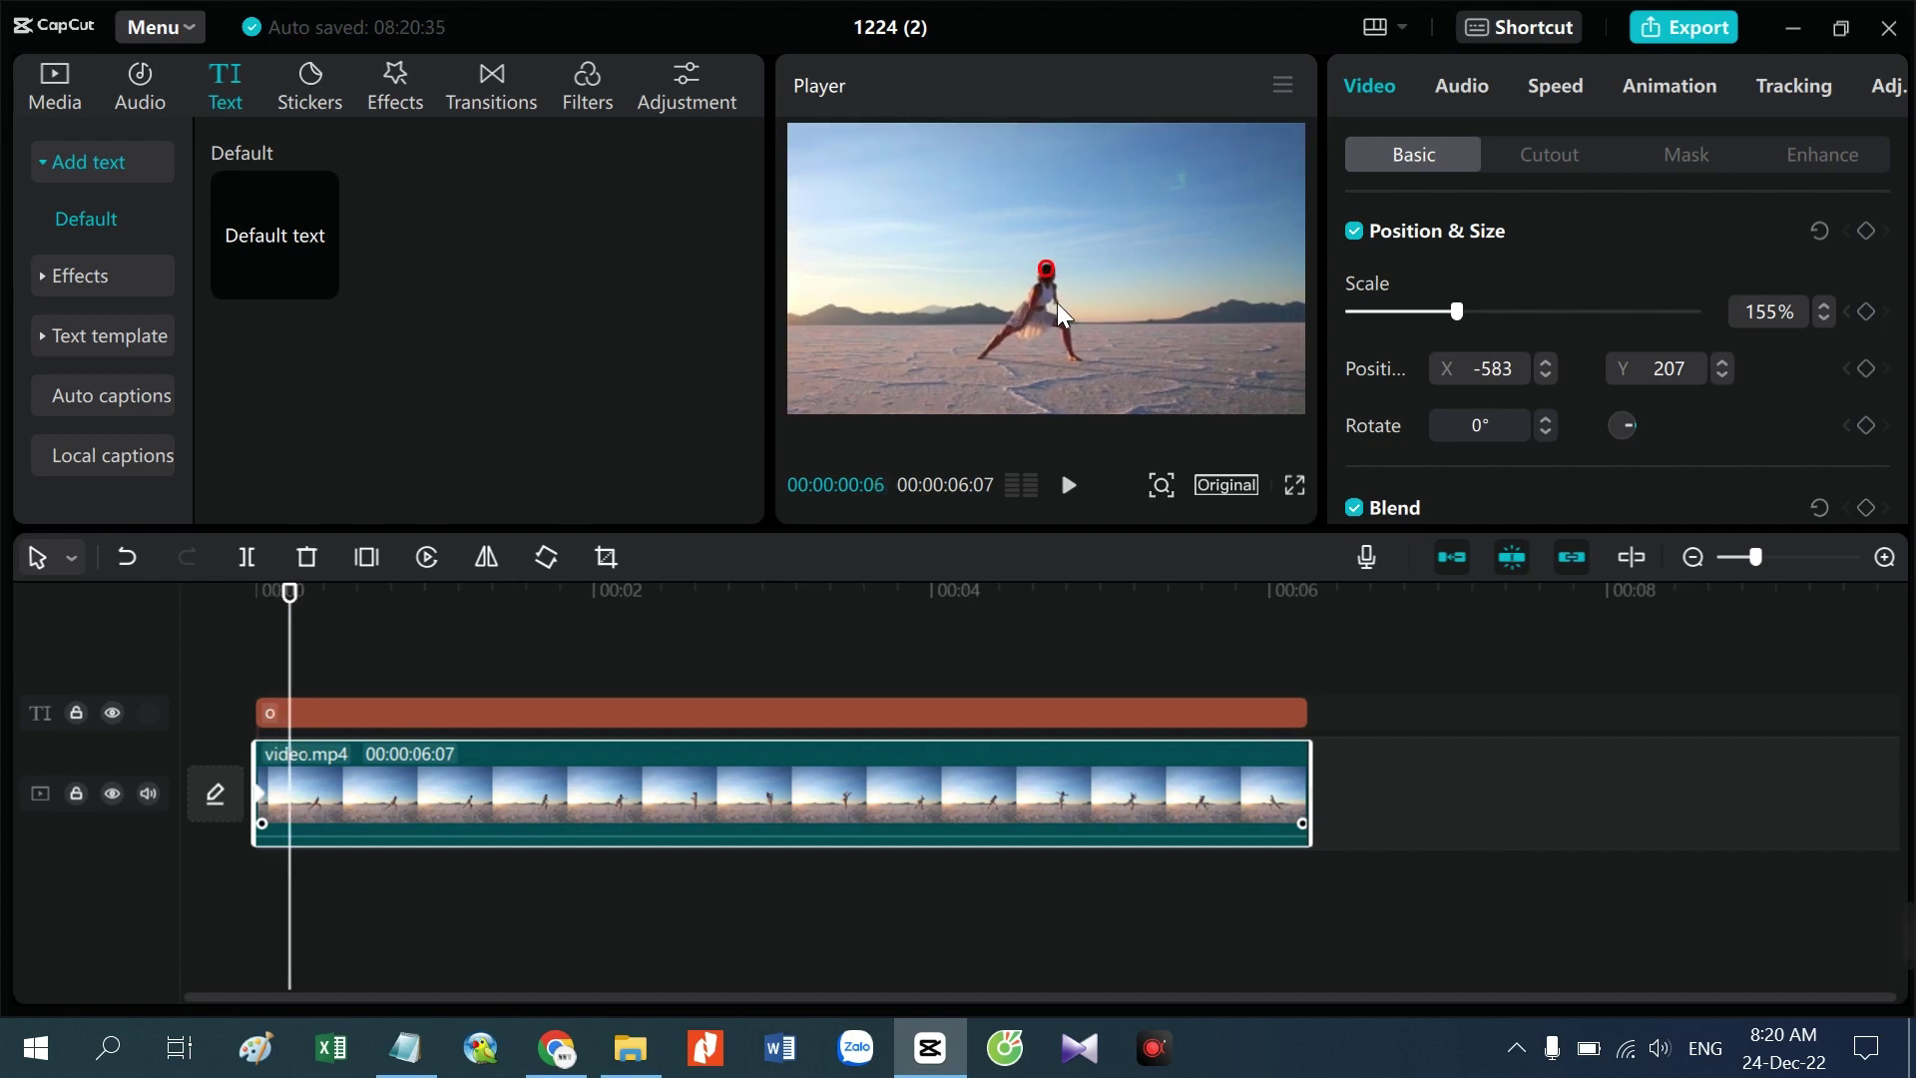
drag(307, 600, 339, 602)
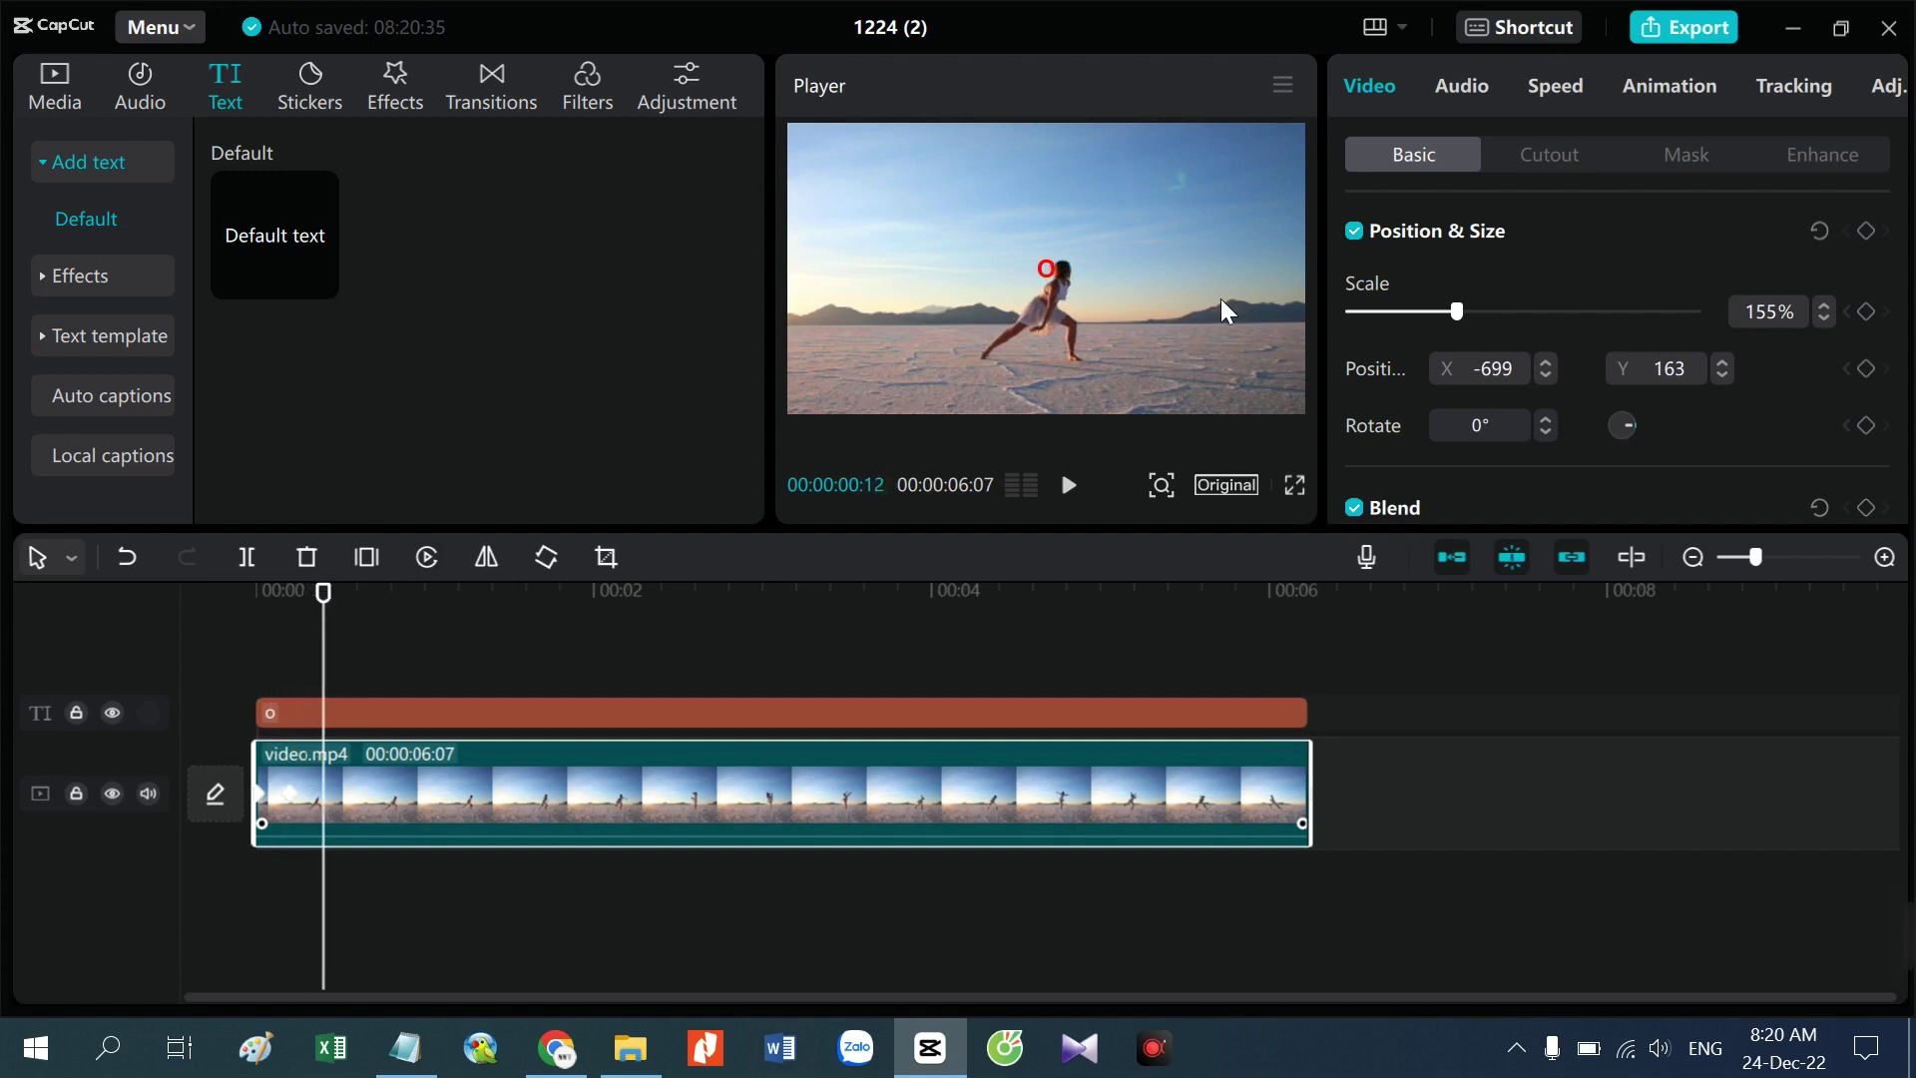
drag(1220, 298, 1183, 313)
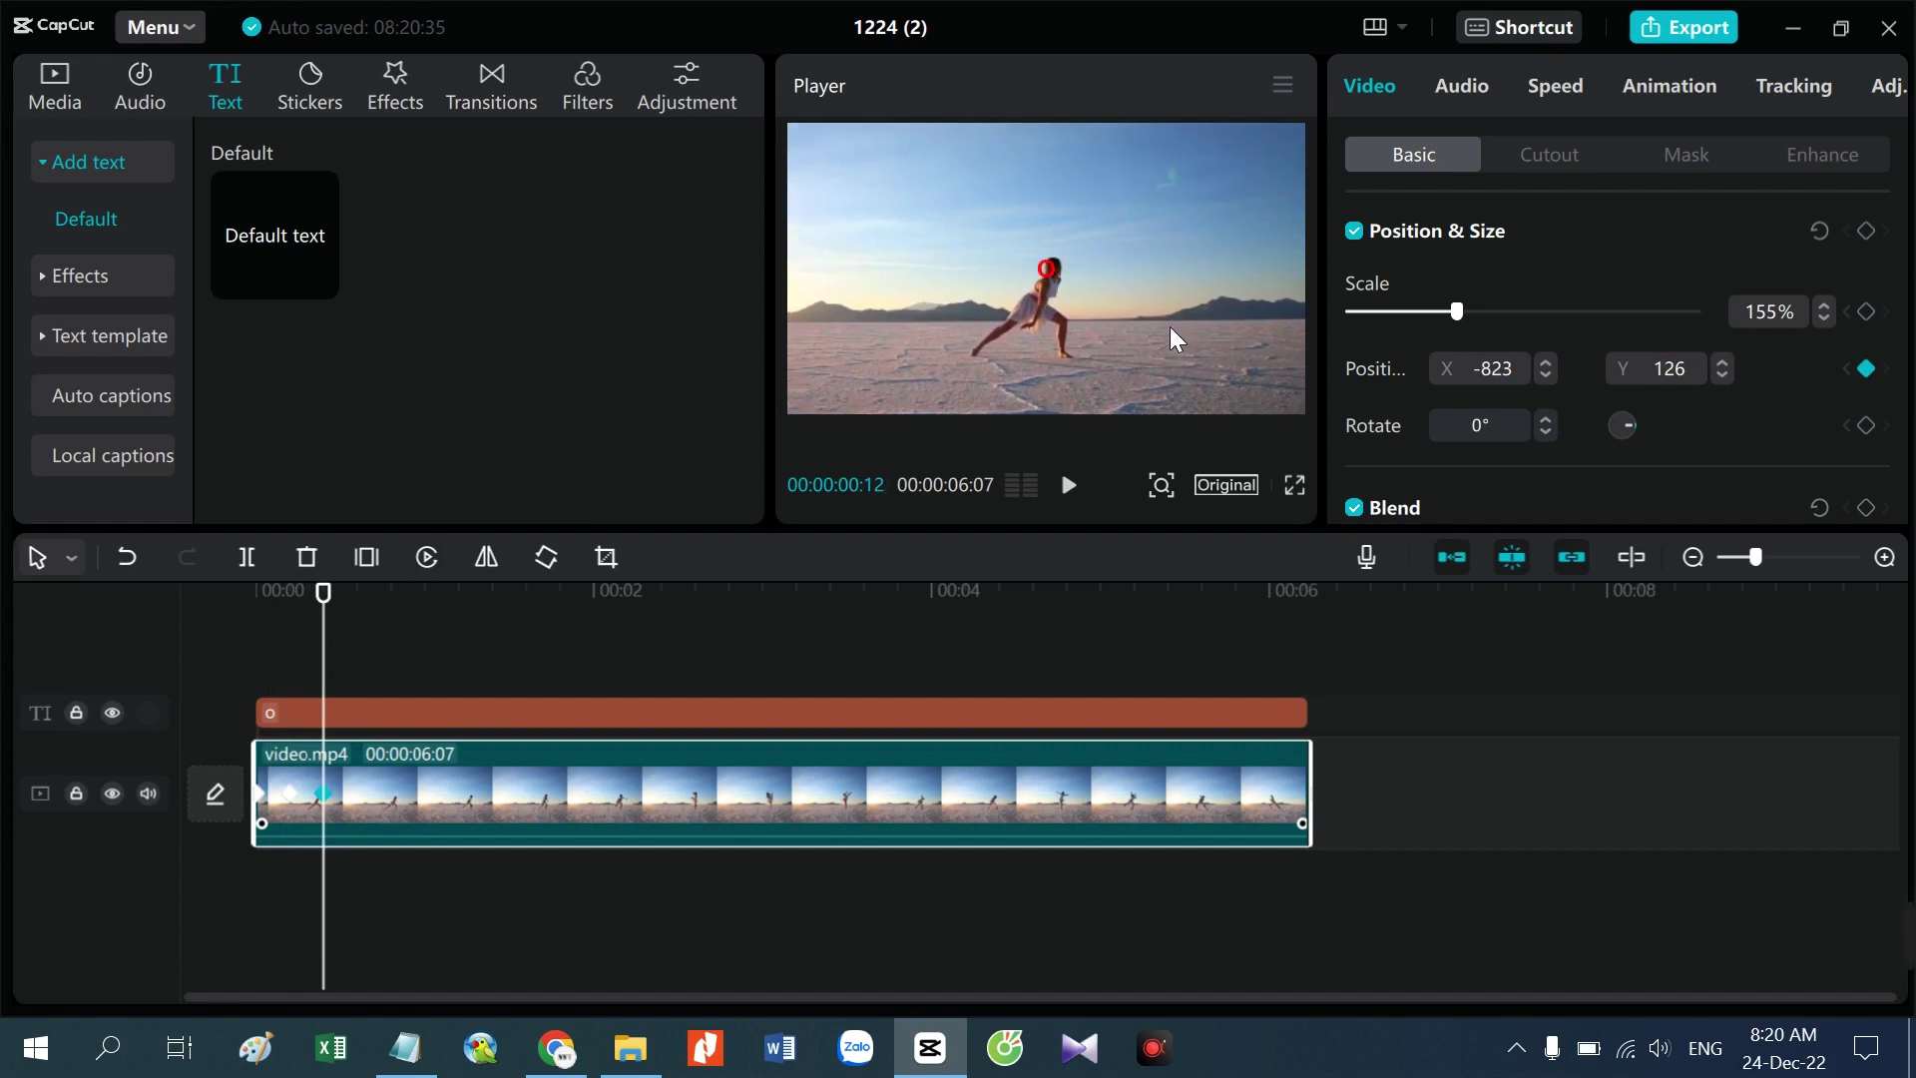
drag(1158, 336, 1168, 332)
- Keyframe the video's position over the marker at about X -901, Y 104 at 00:00:00:27 and X -929, Y -67 at 00:00:02:05
drag(324, 593, 408, 592)
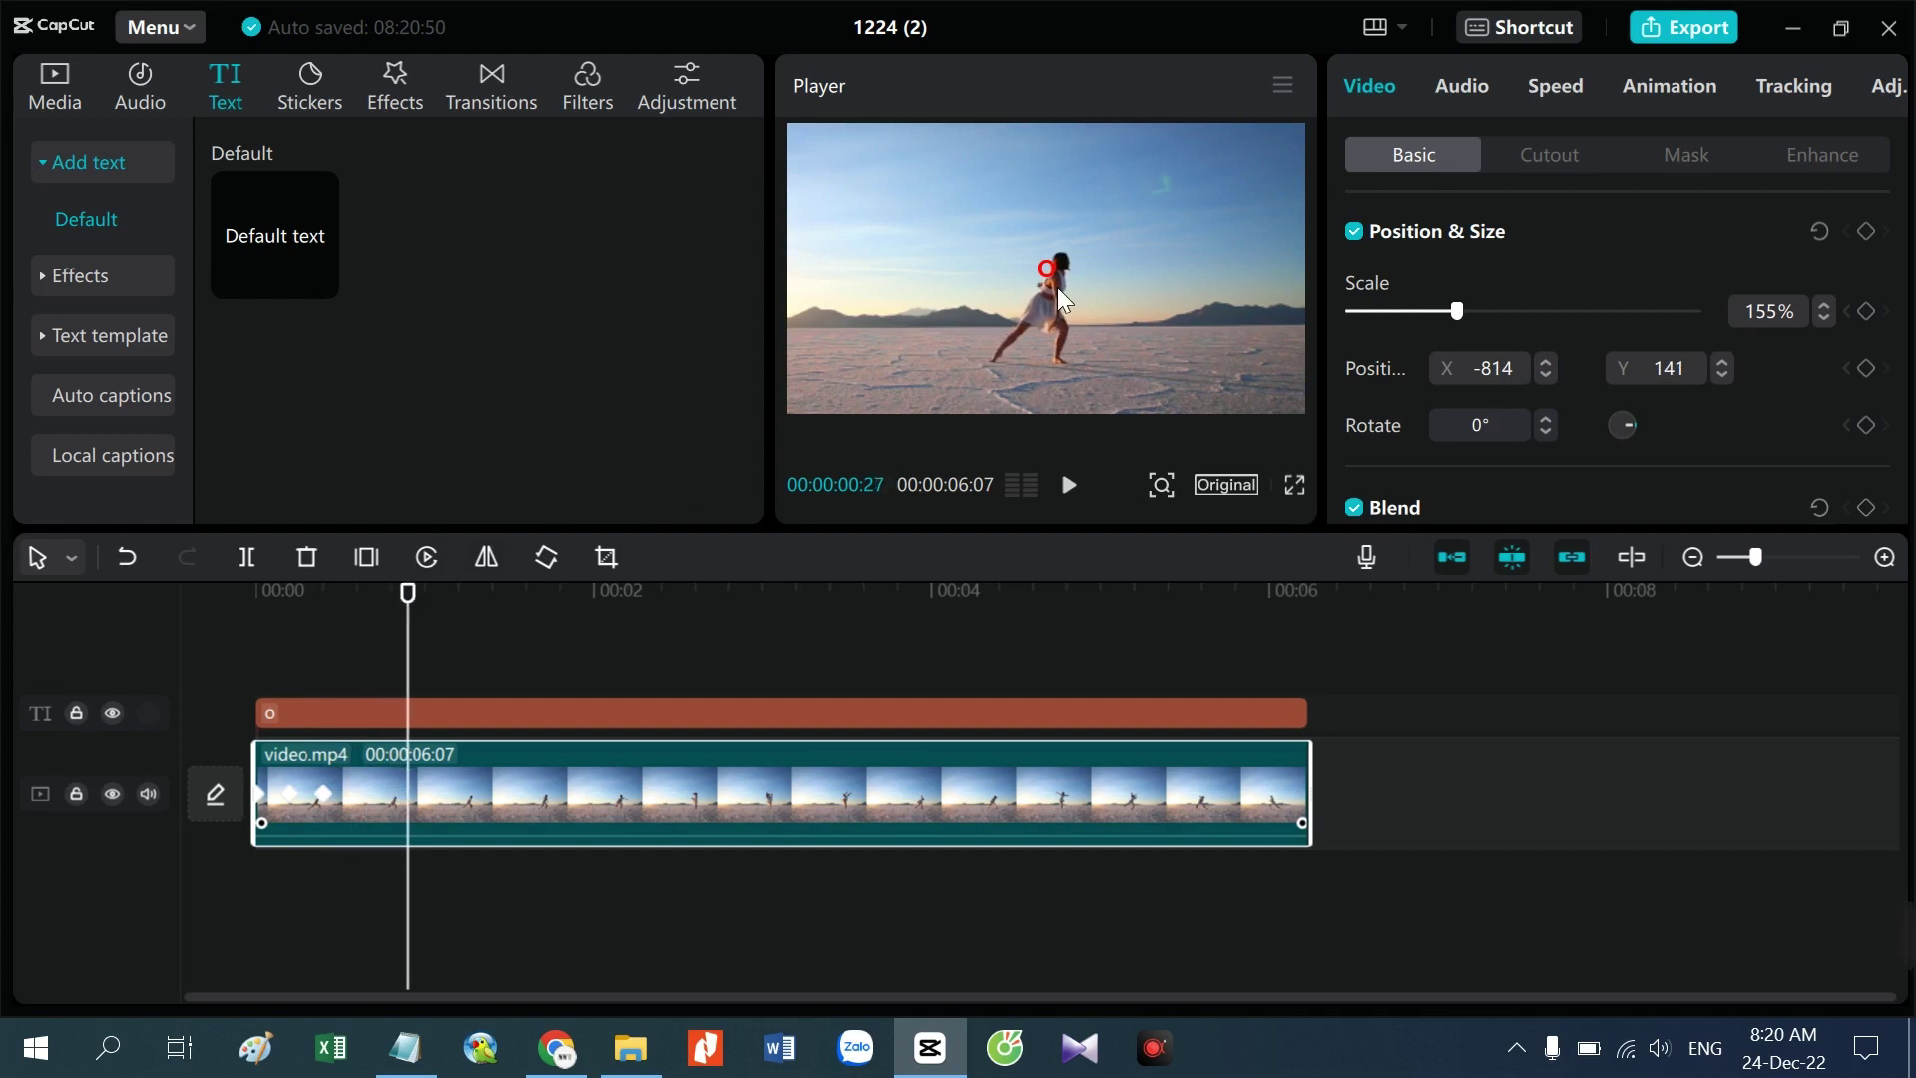
drag(1057, 288, 1096, 285)
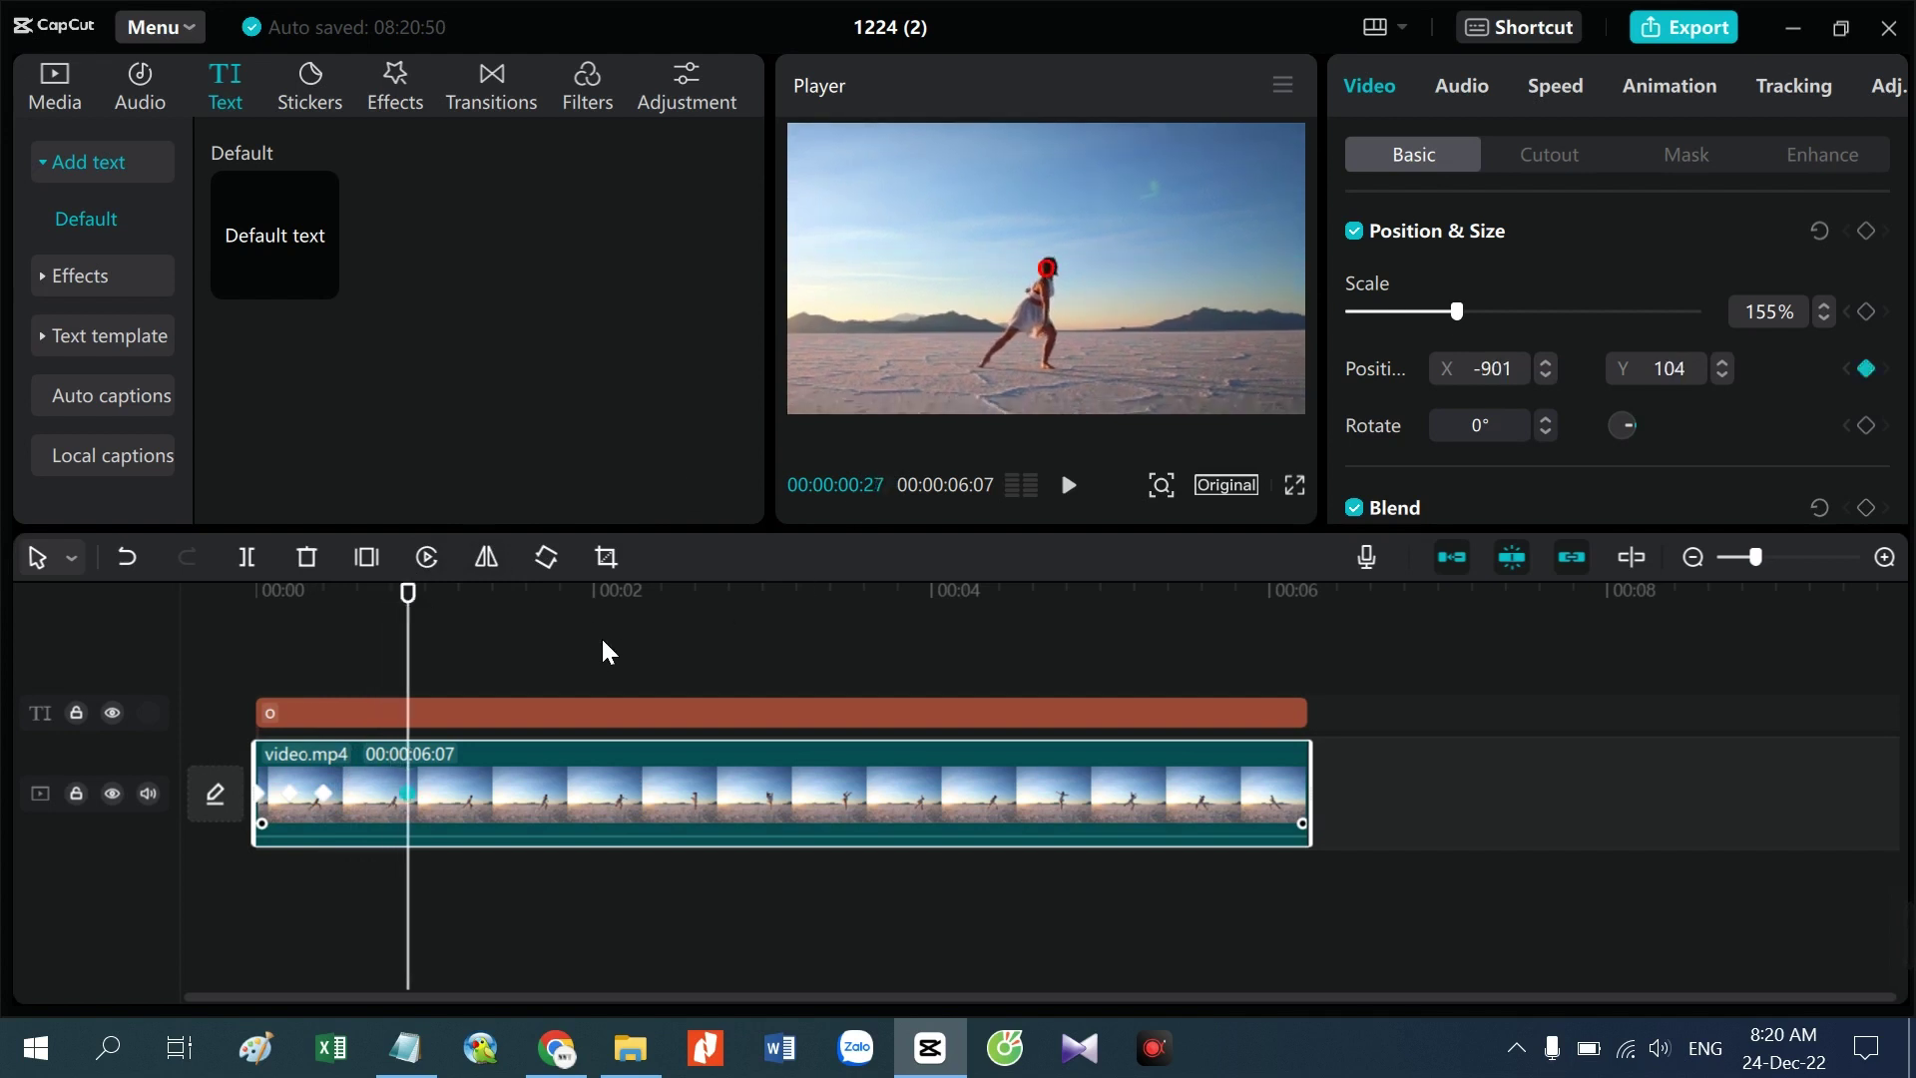
drag(409, 594, 623, 611)
drag(1064, 301, 1066, 321)
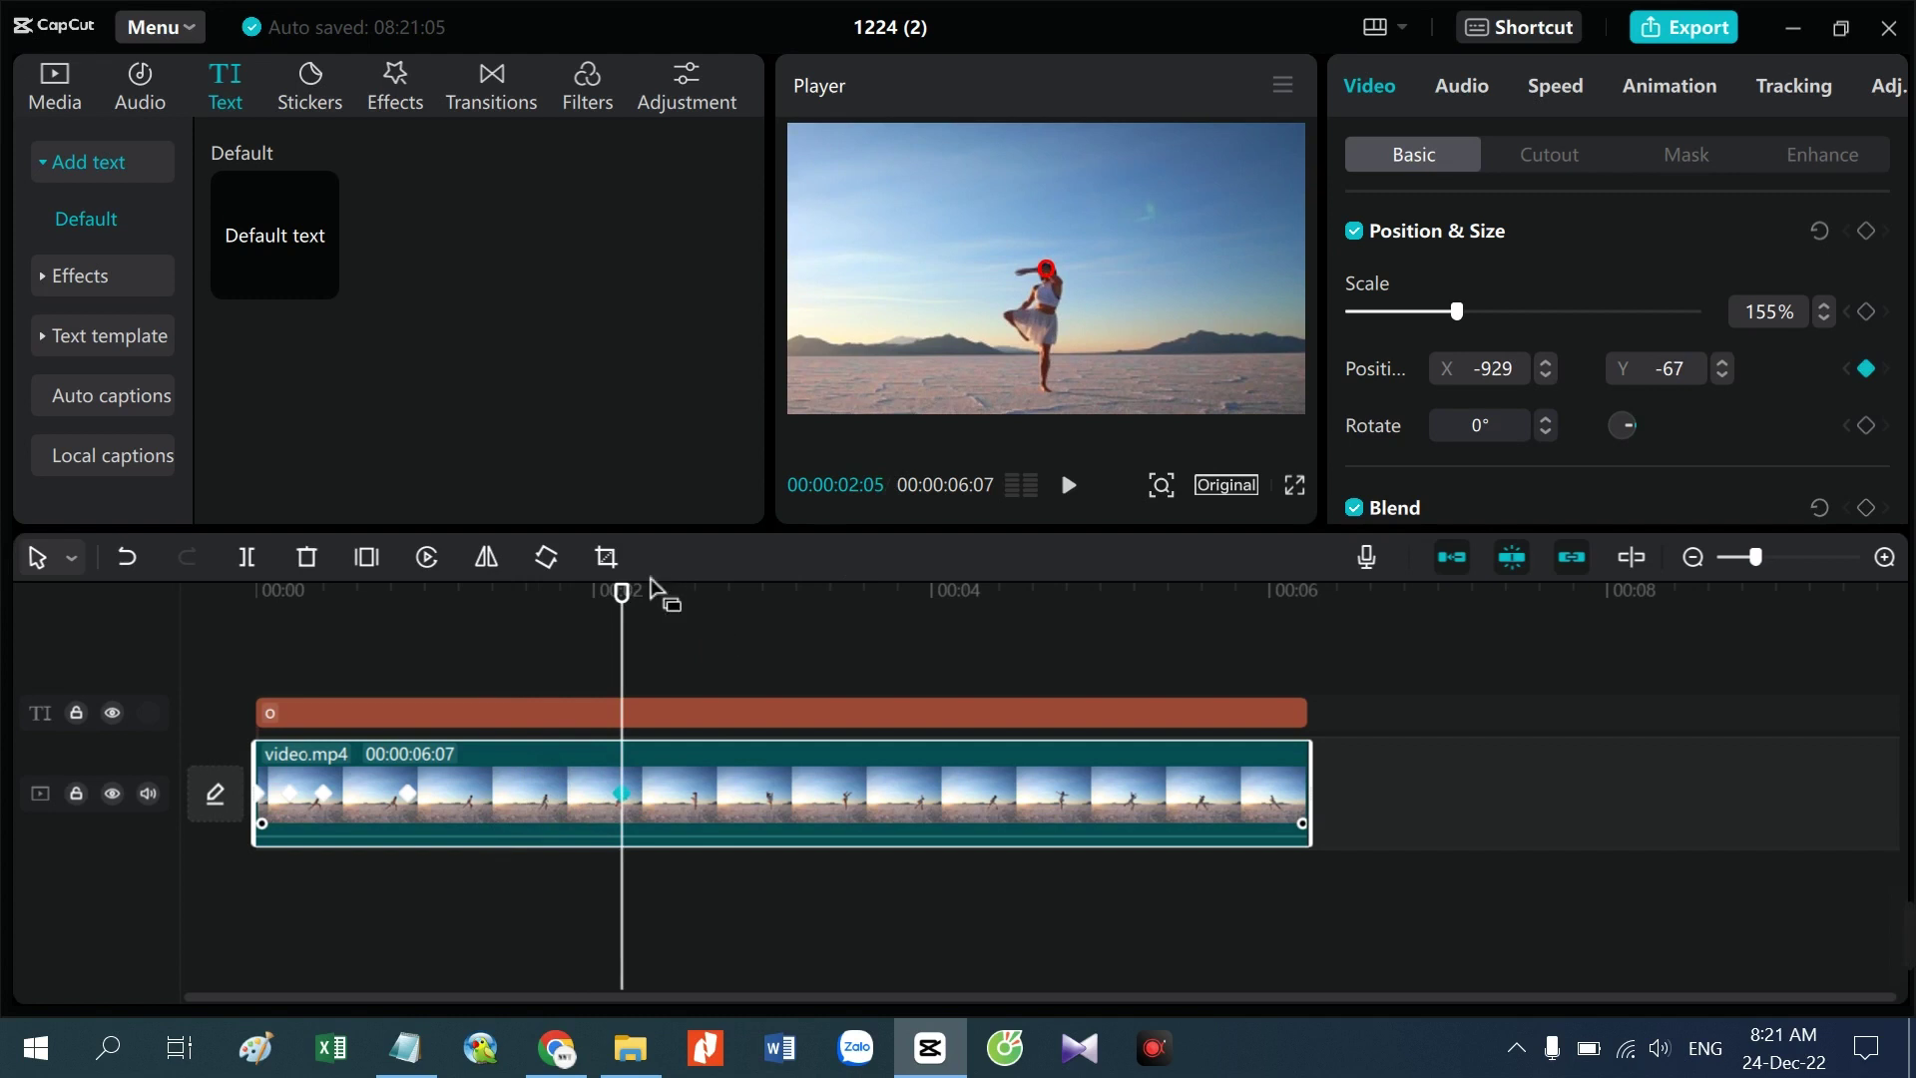
- Reposition the video to keep the head on the marker at 00:00:03:10, and at 00:00:03:18 with about X -1056, Y 185
drag(635, 604, 836, 603)
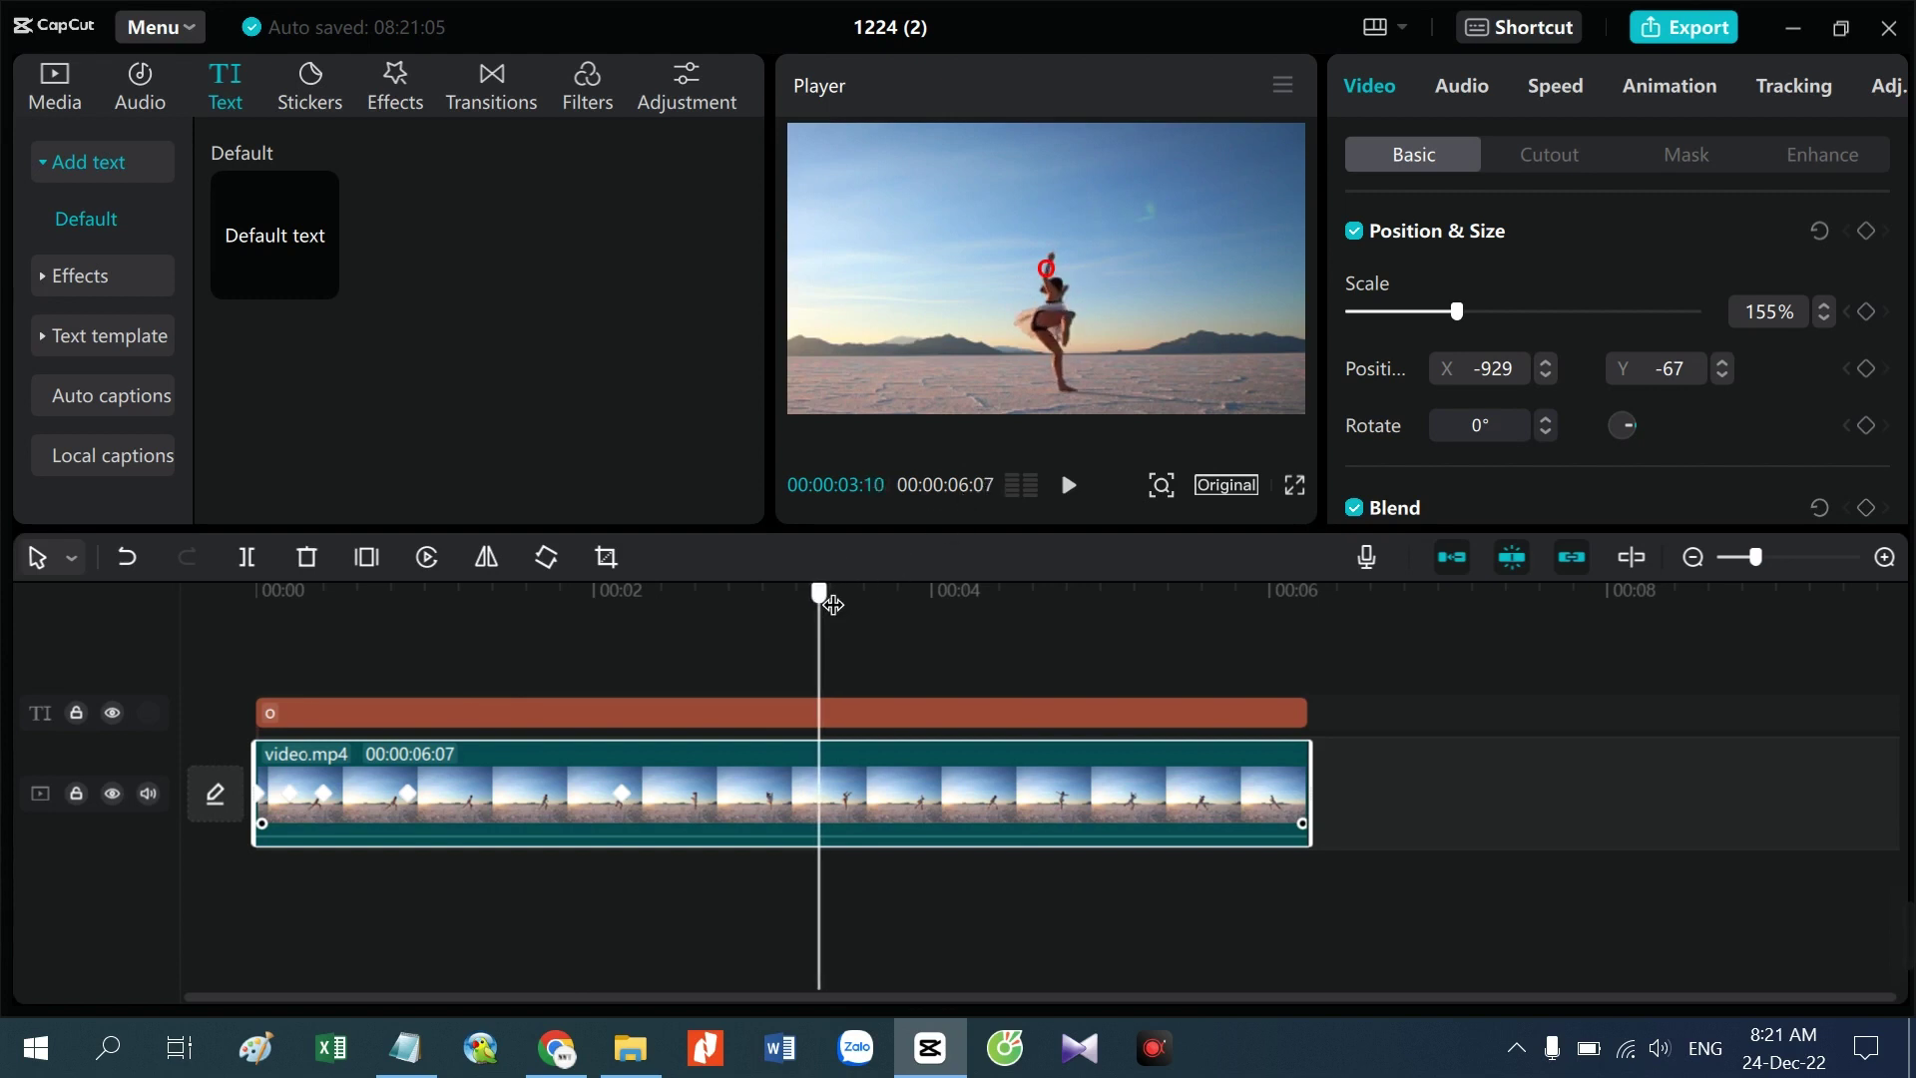
drag(1048, 360, 1042, 344)
drag(837, 601, 881, 597)
mouse_move(1099, 386)
mouse_down()
mouse_move(1098, 362)
mouse_move(1087, 374)
mouse_up()
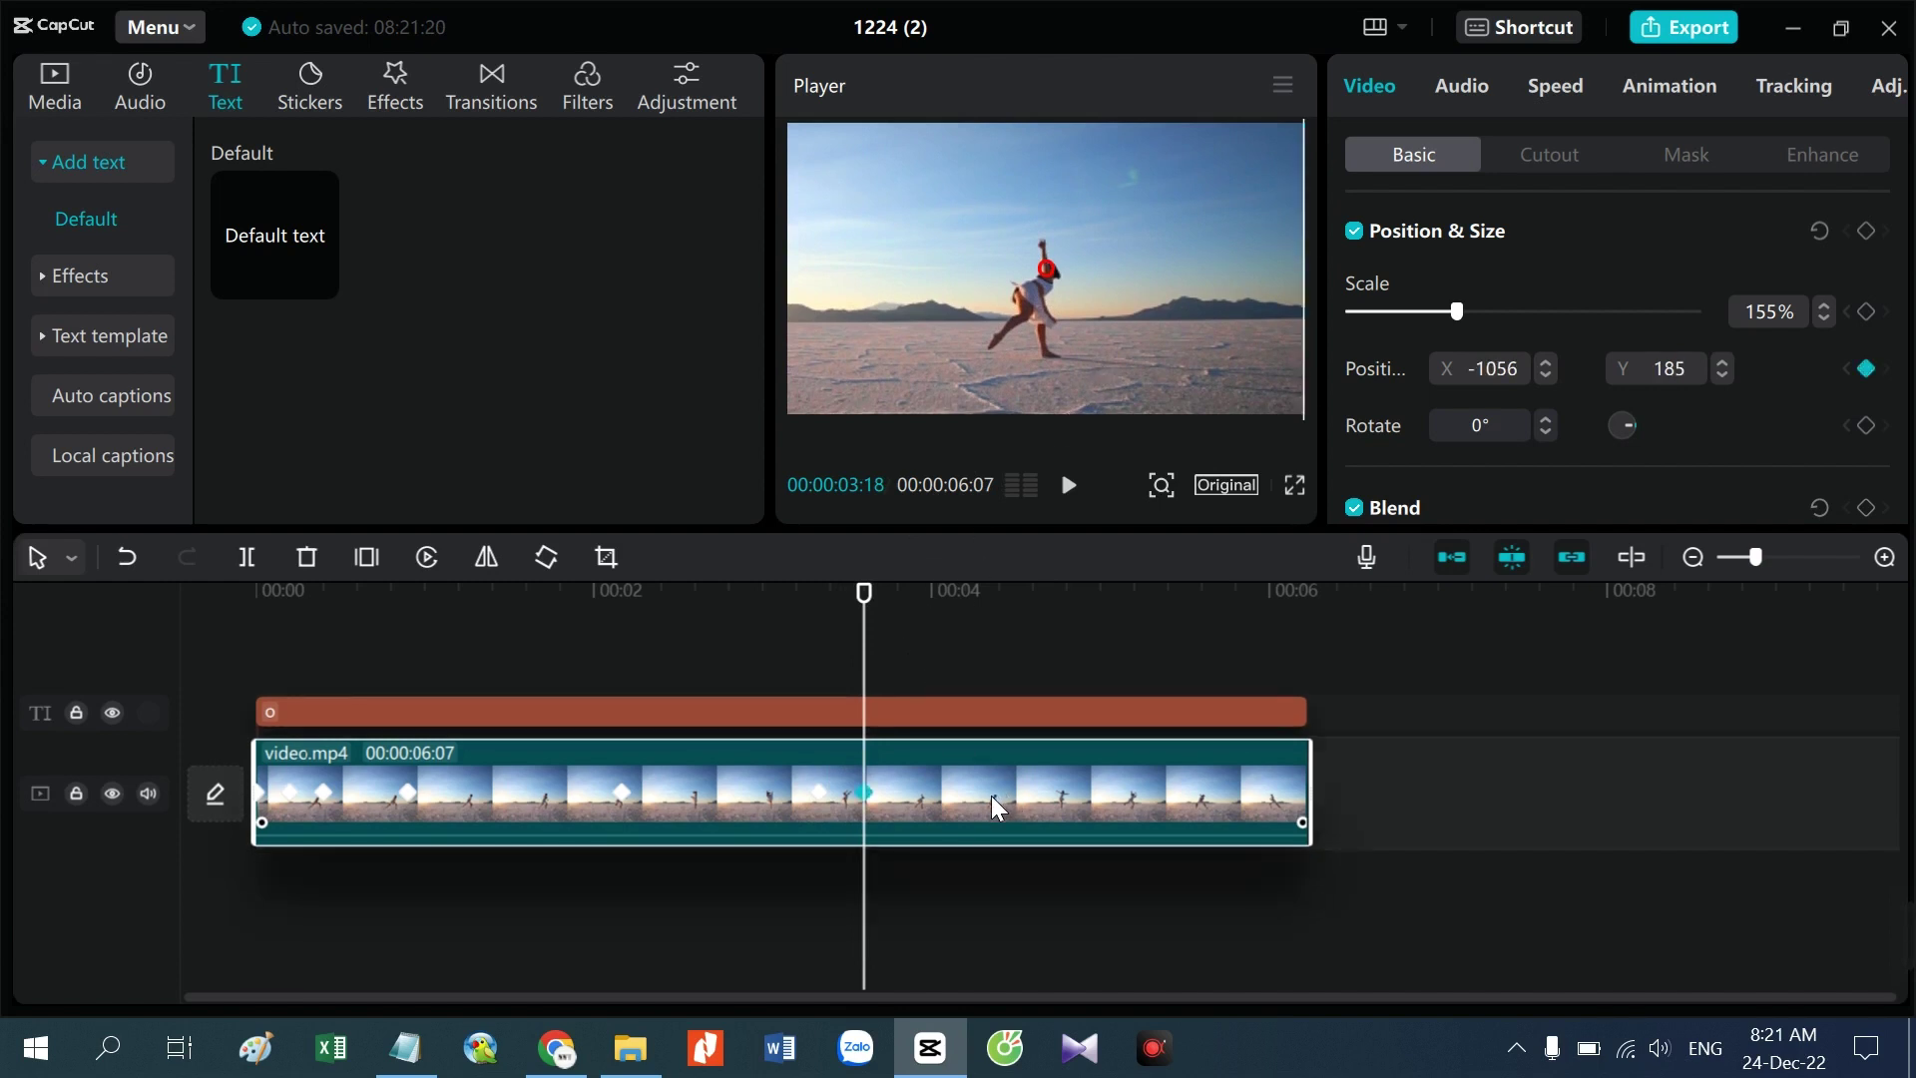
- Keyframe the video's position so the head meets the marker: about X -899, Y 74 at 00:00:04:02 and X -682, Y 0 at 00:00:04:06
drag(885, 597, 942, 591)
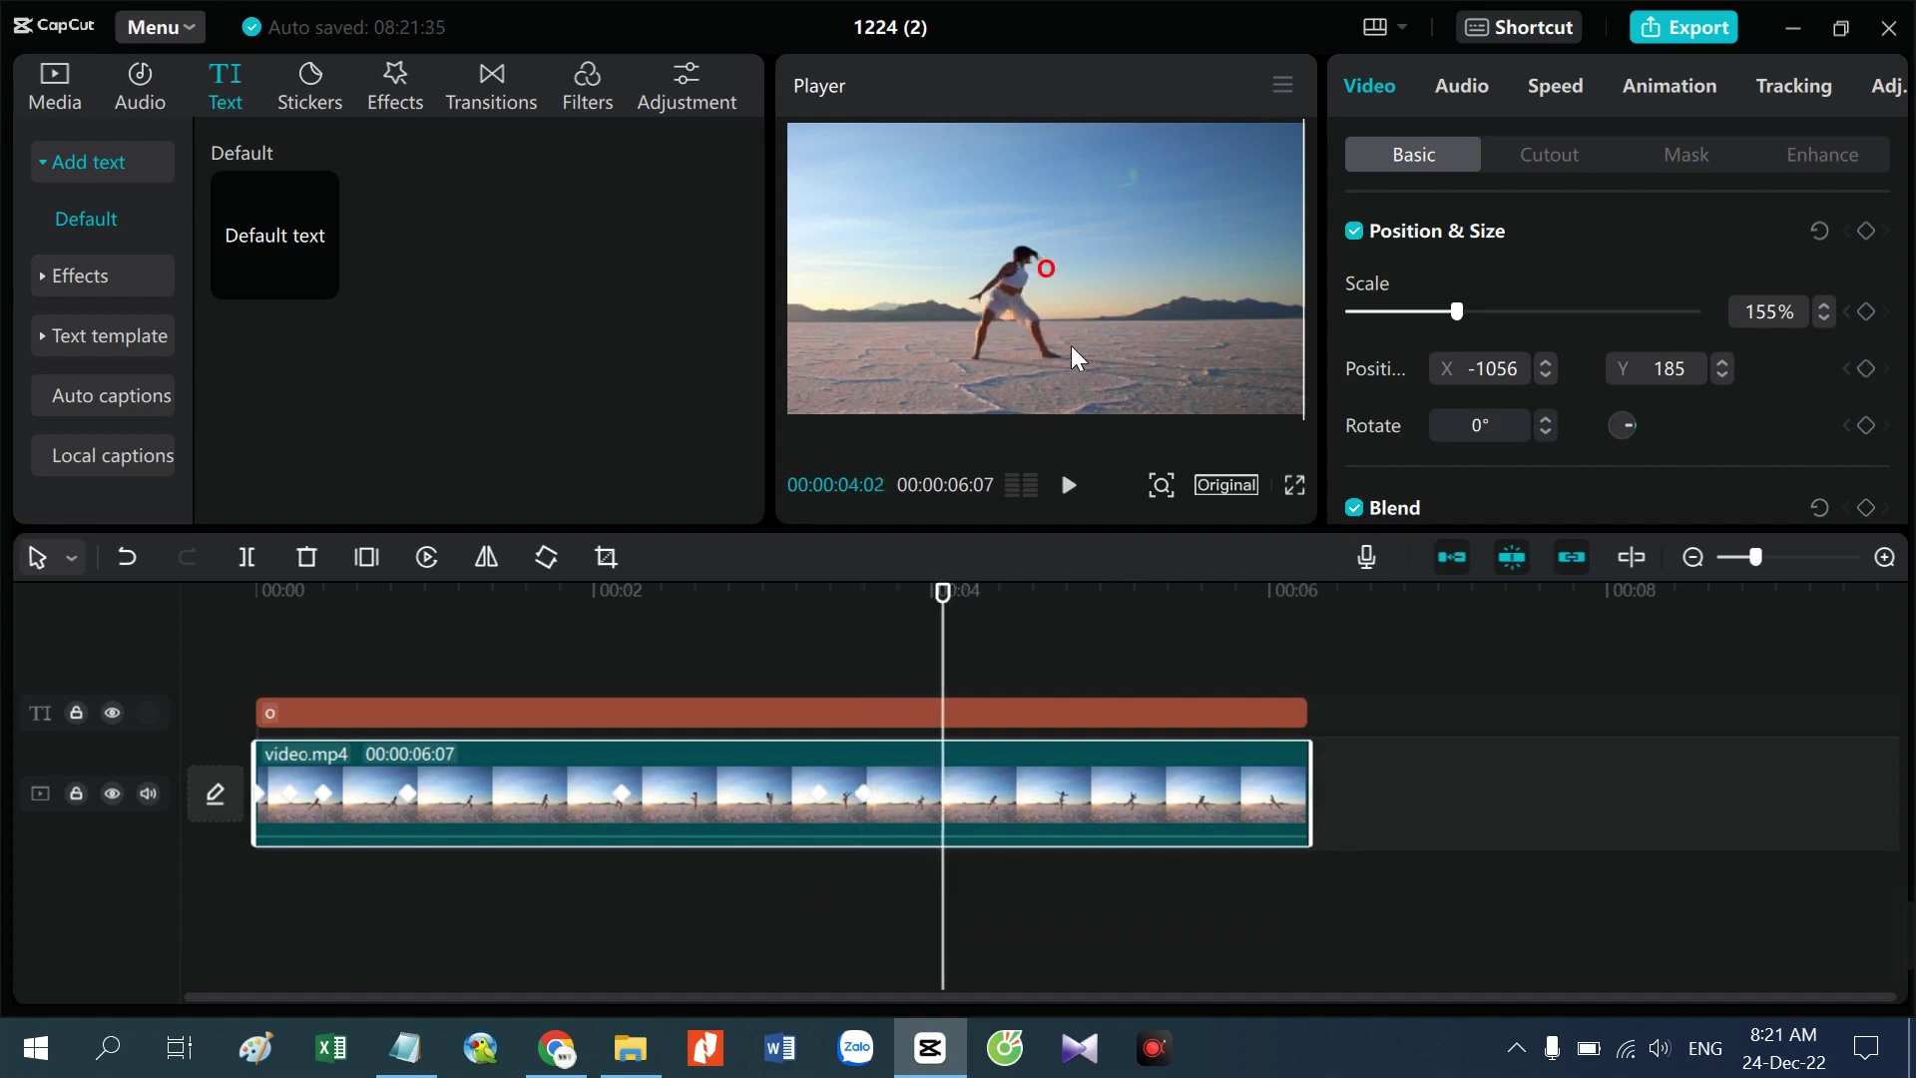
drag(1070, 346, 1093, 362)
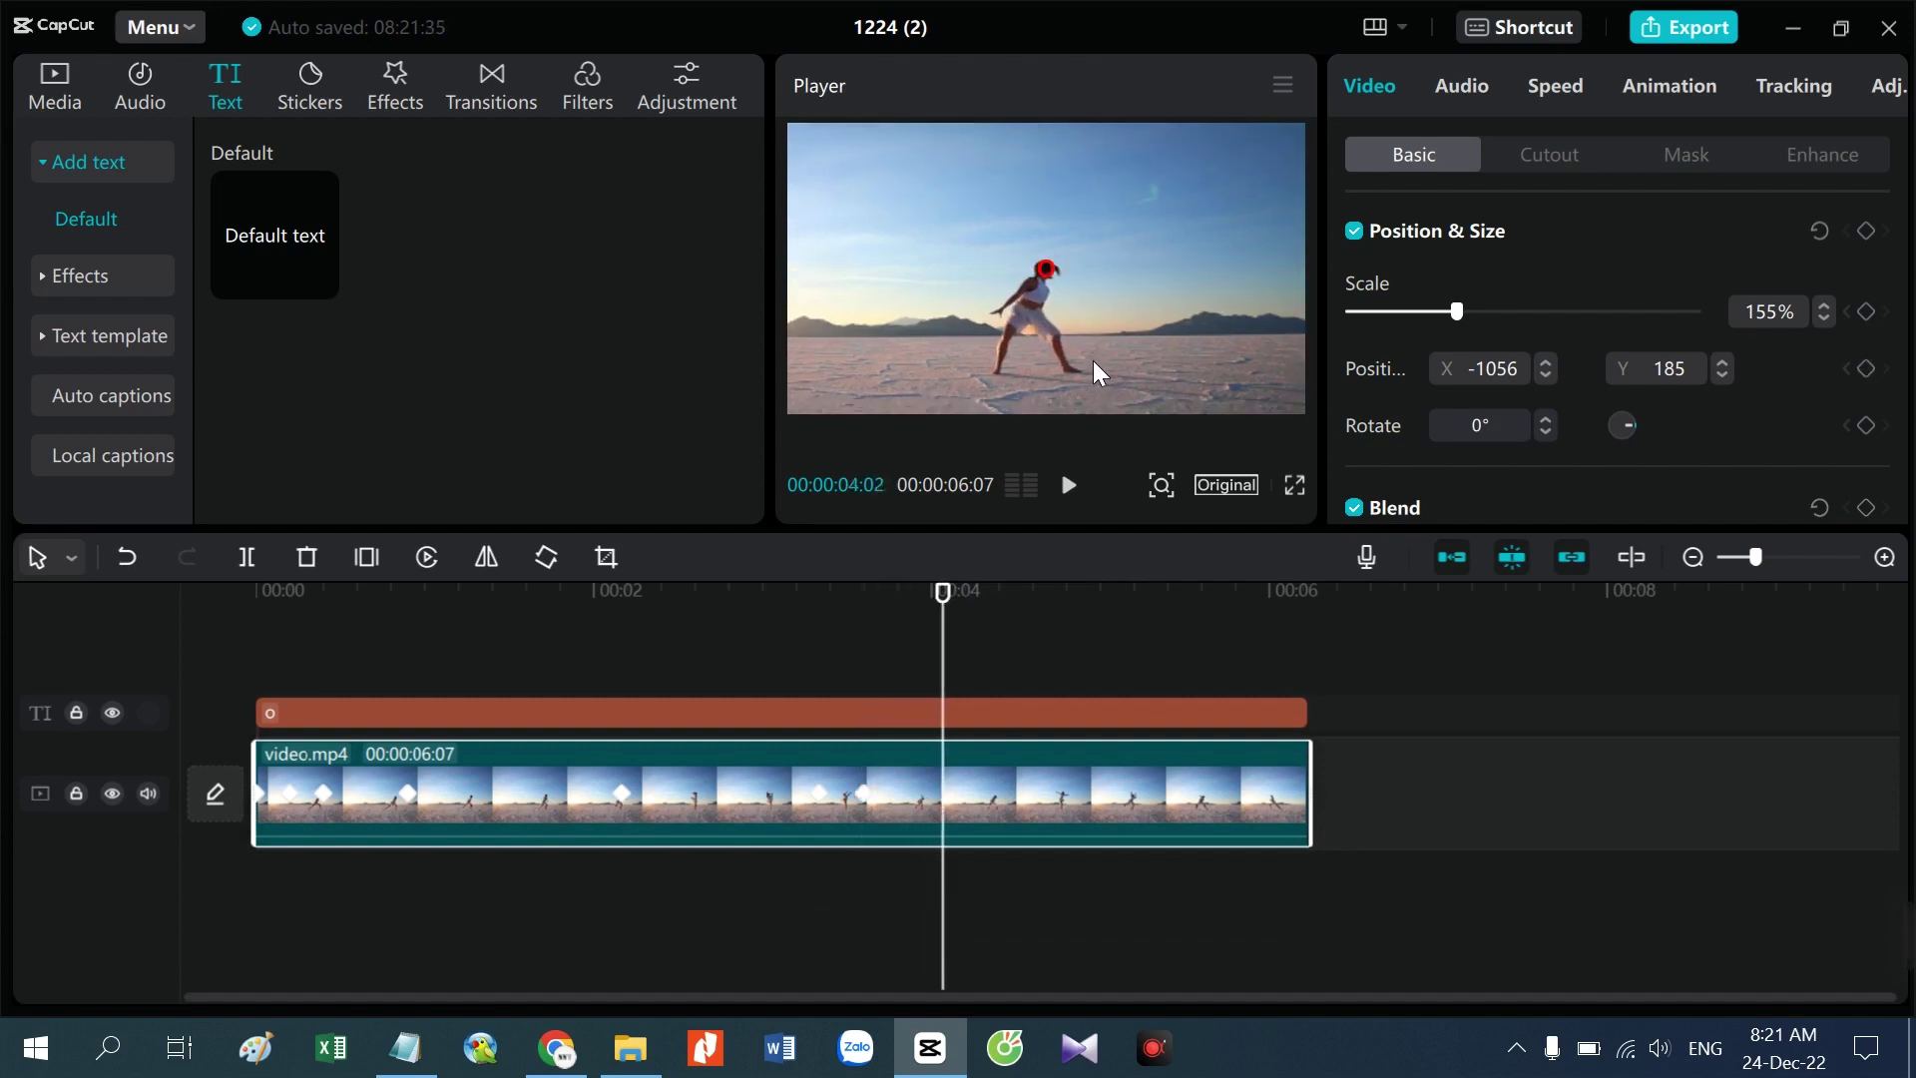
drag(950, 595, 982, 587)
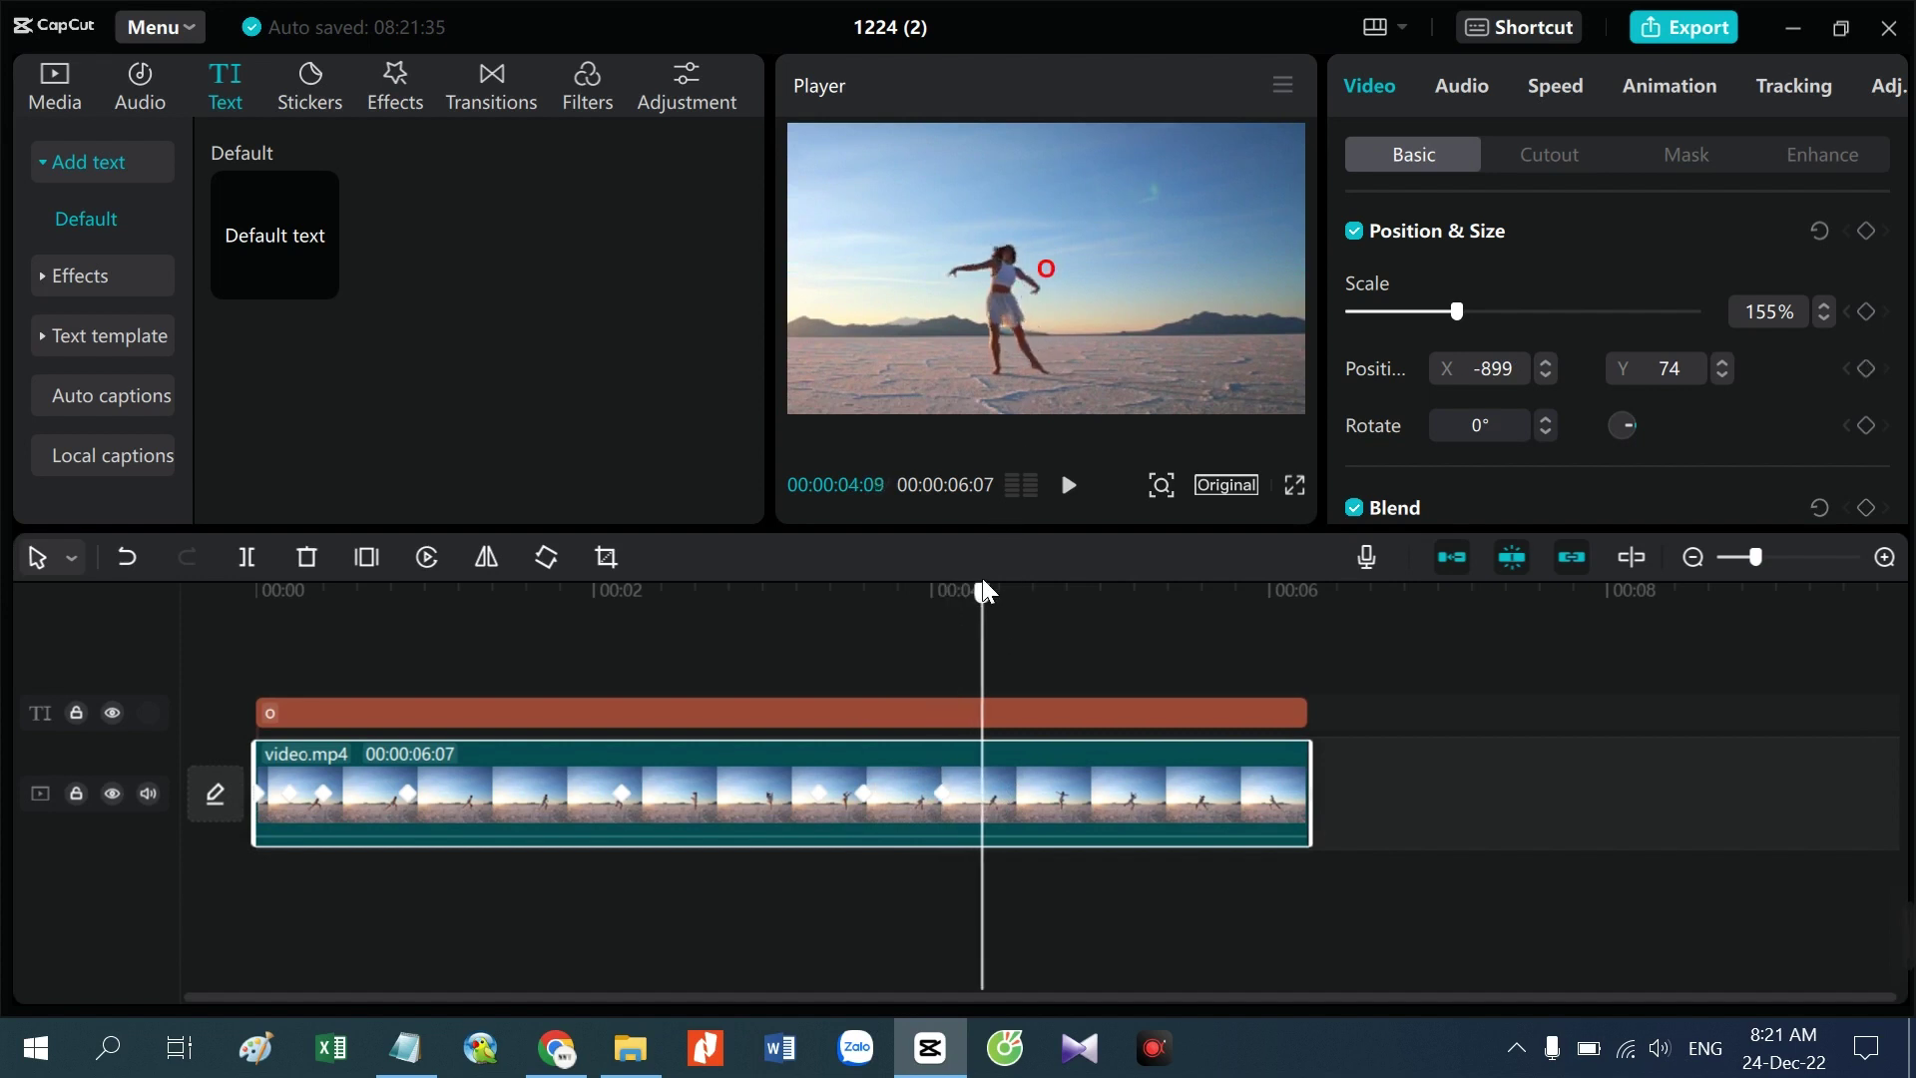
drag(982, 589, 965, 588)
drag(1111, 373, 1146, 361)
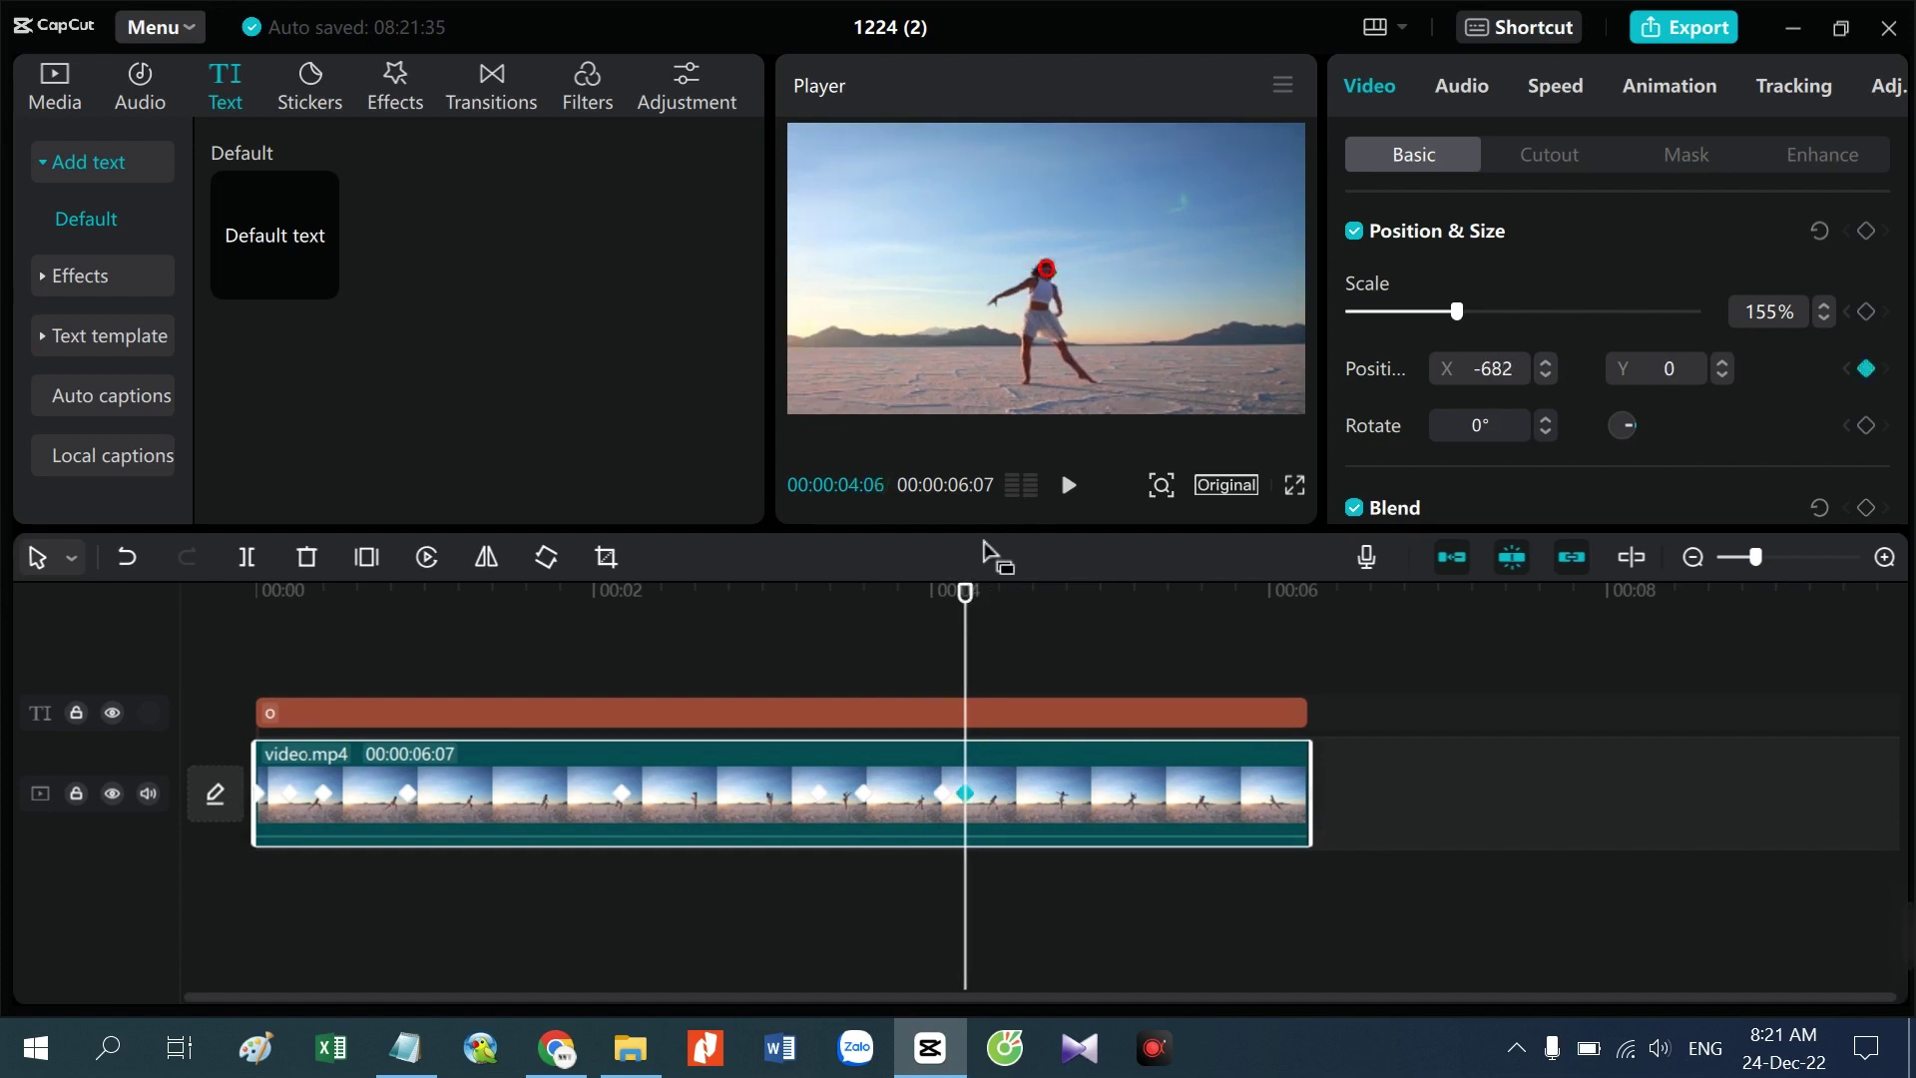
- Realign the dancer's head with the marker: video at about X -525, Y -148 at 00:00:04:14 and X -420, Y -118 at 00:00:04:20
drag(981, 599, 1010, 595)
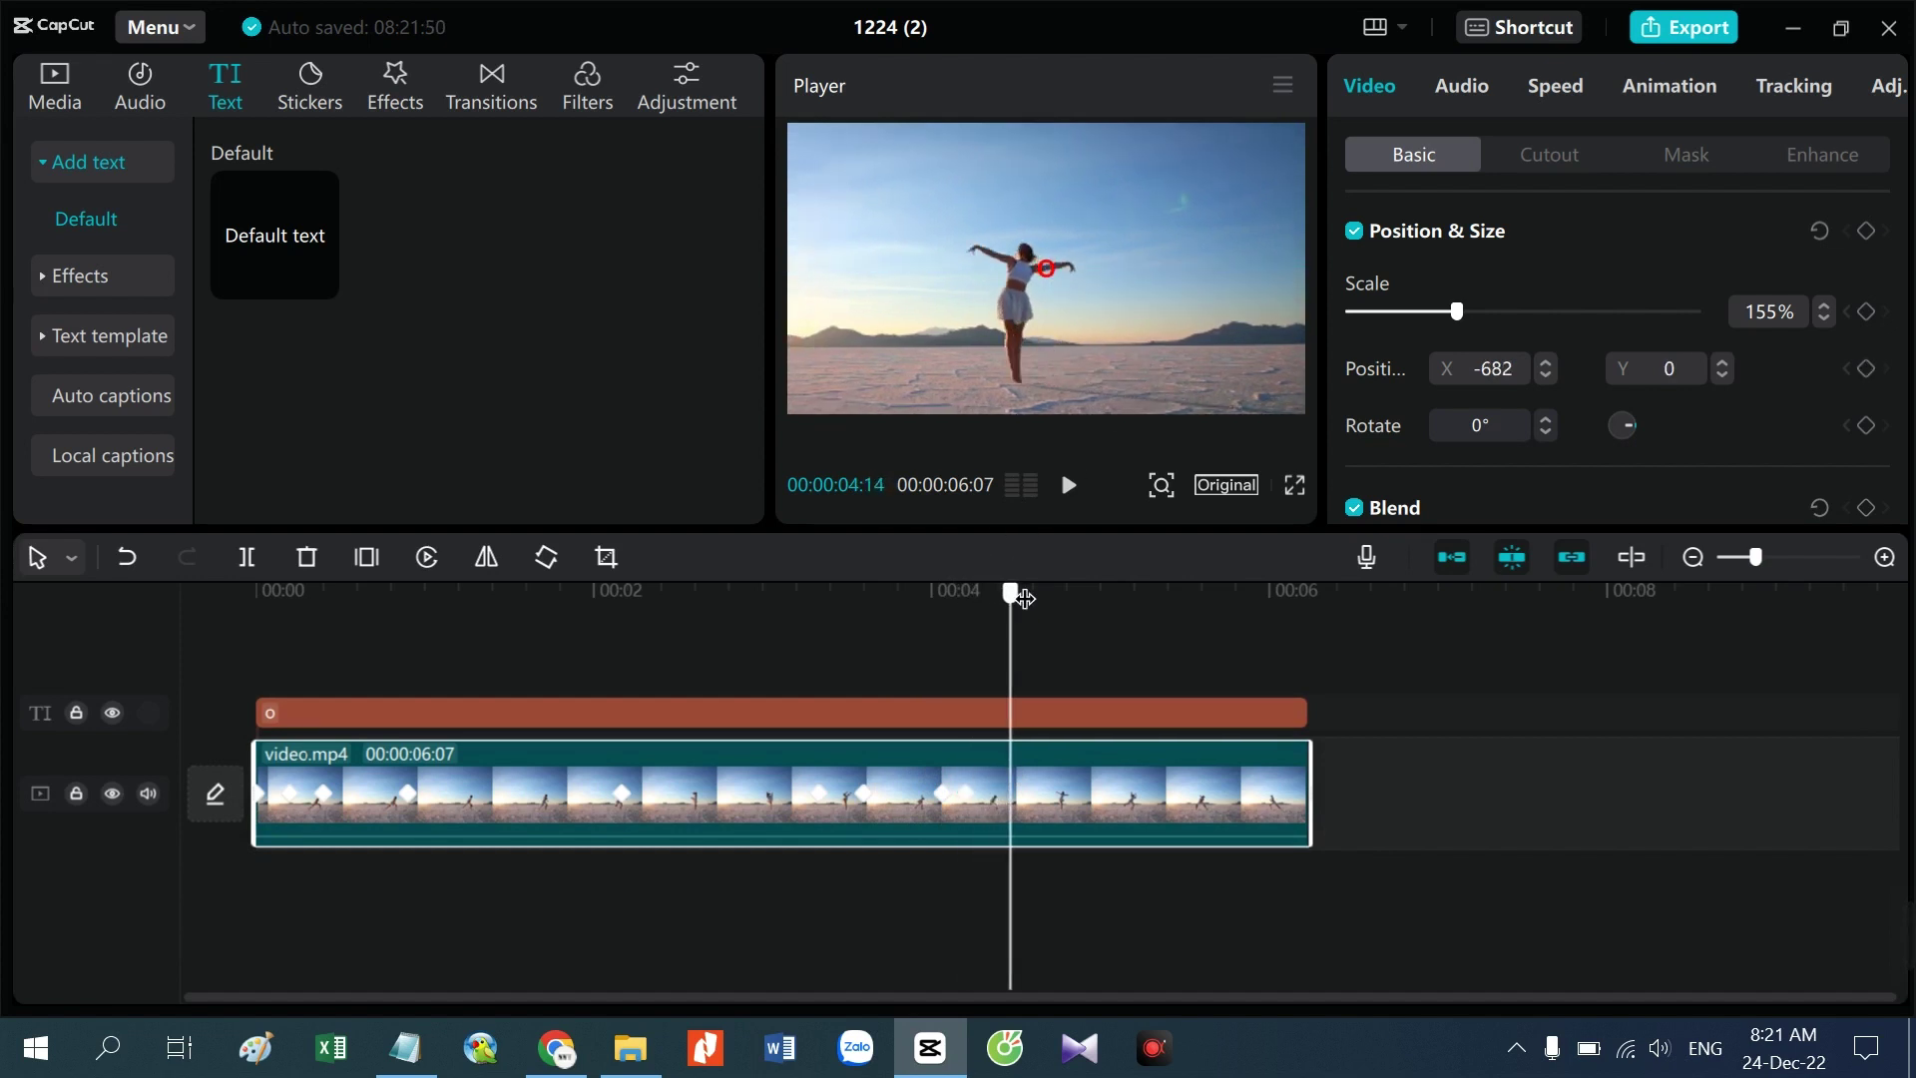
drag(1096, 349, 1102, 357)
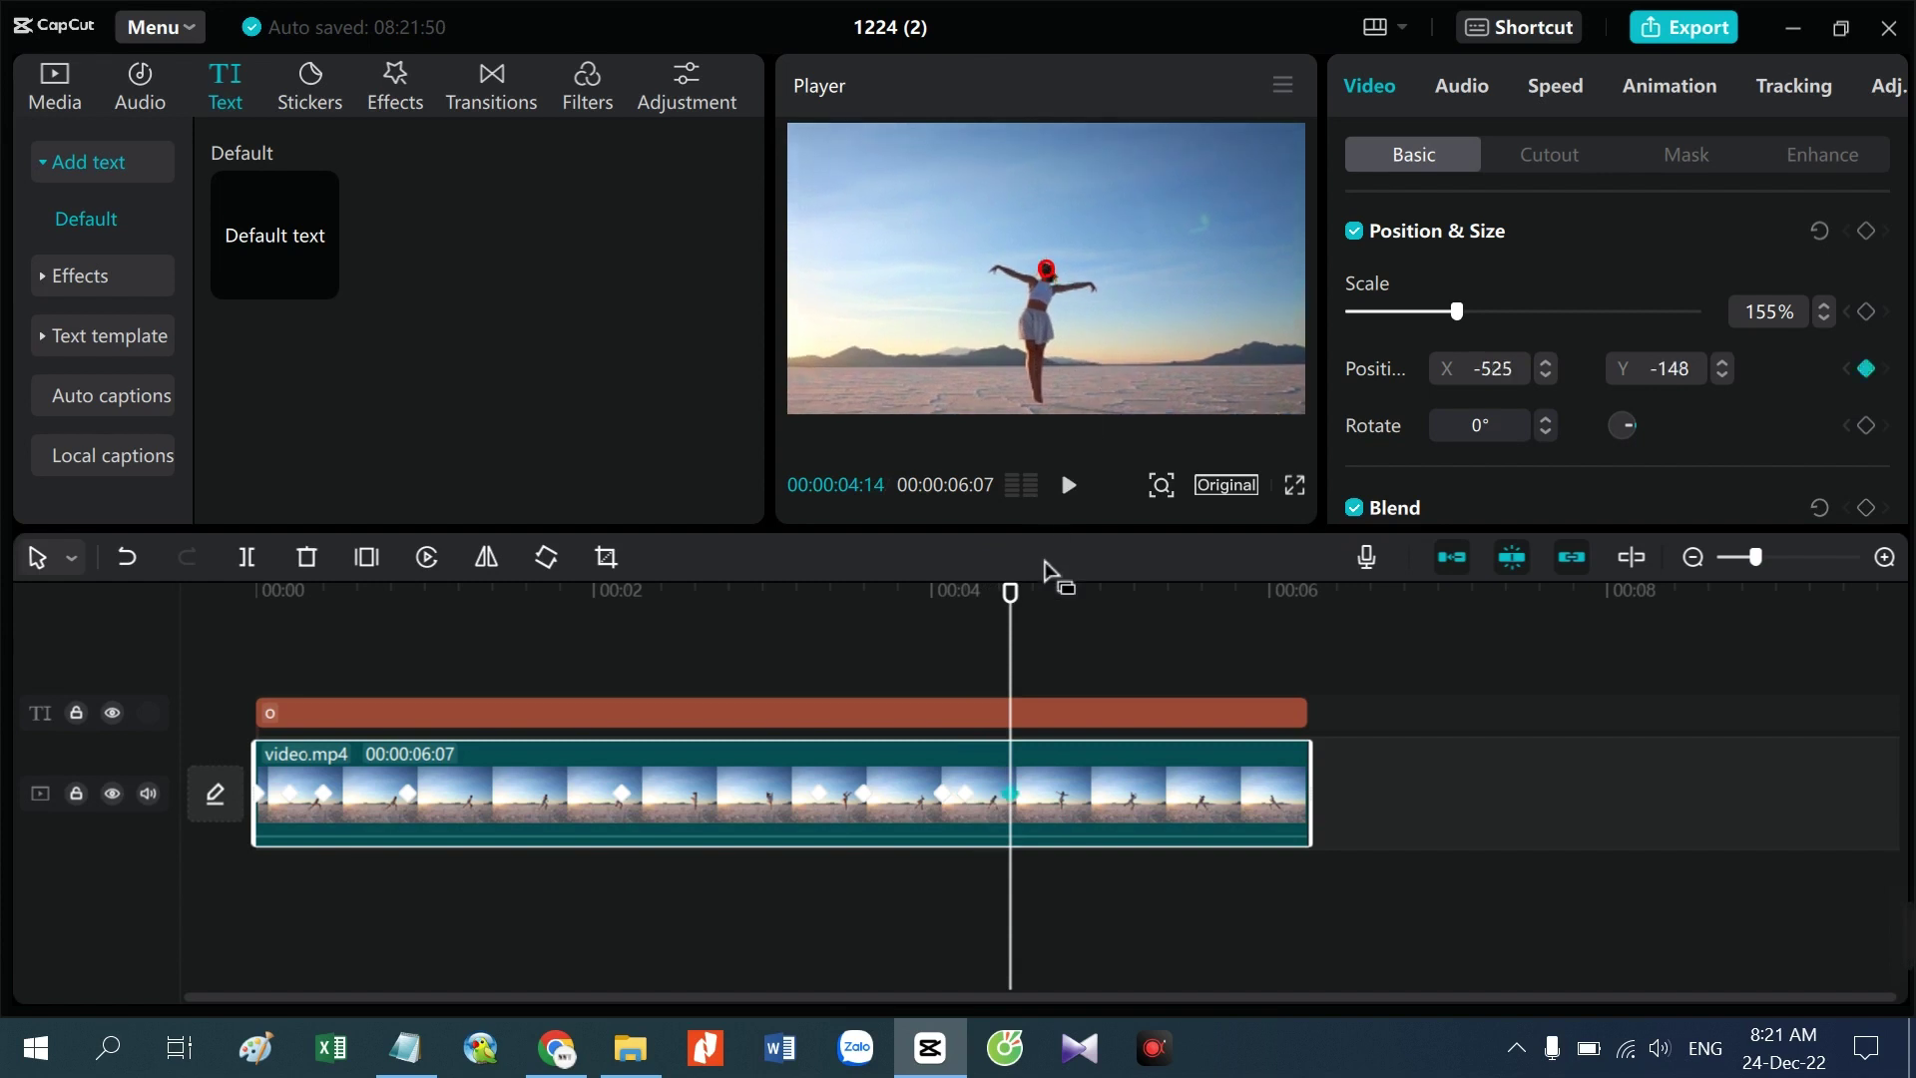
drag(1043, 605, 1060, 605)
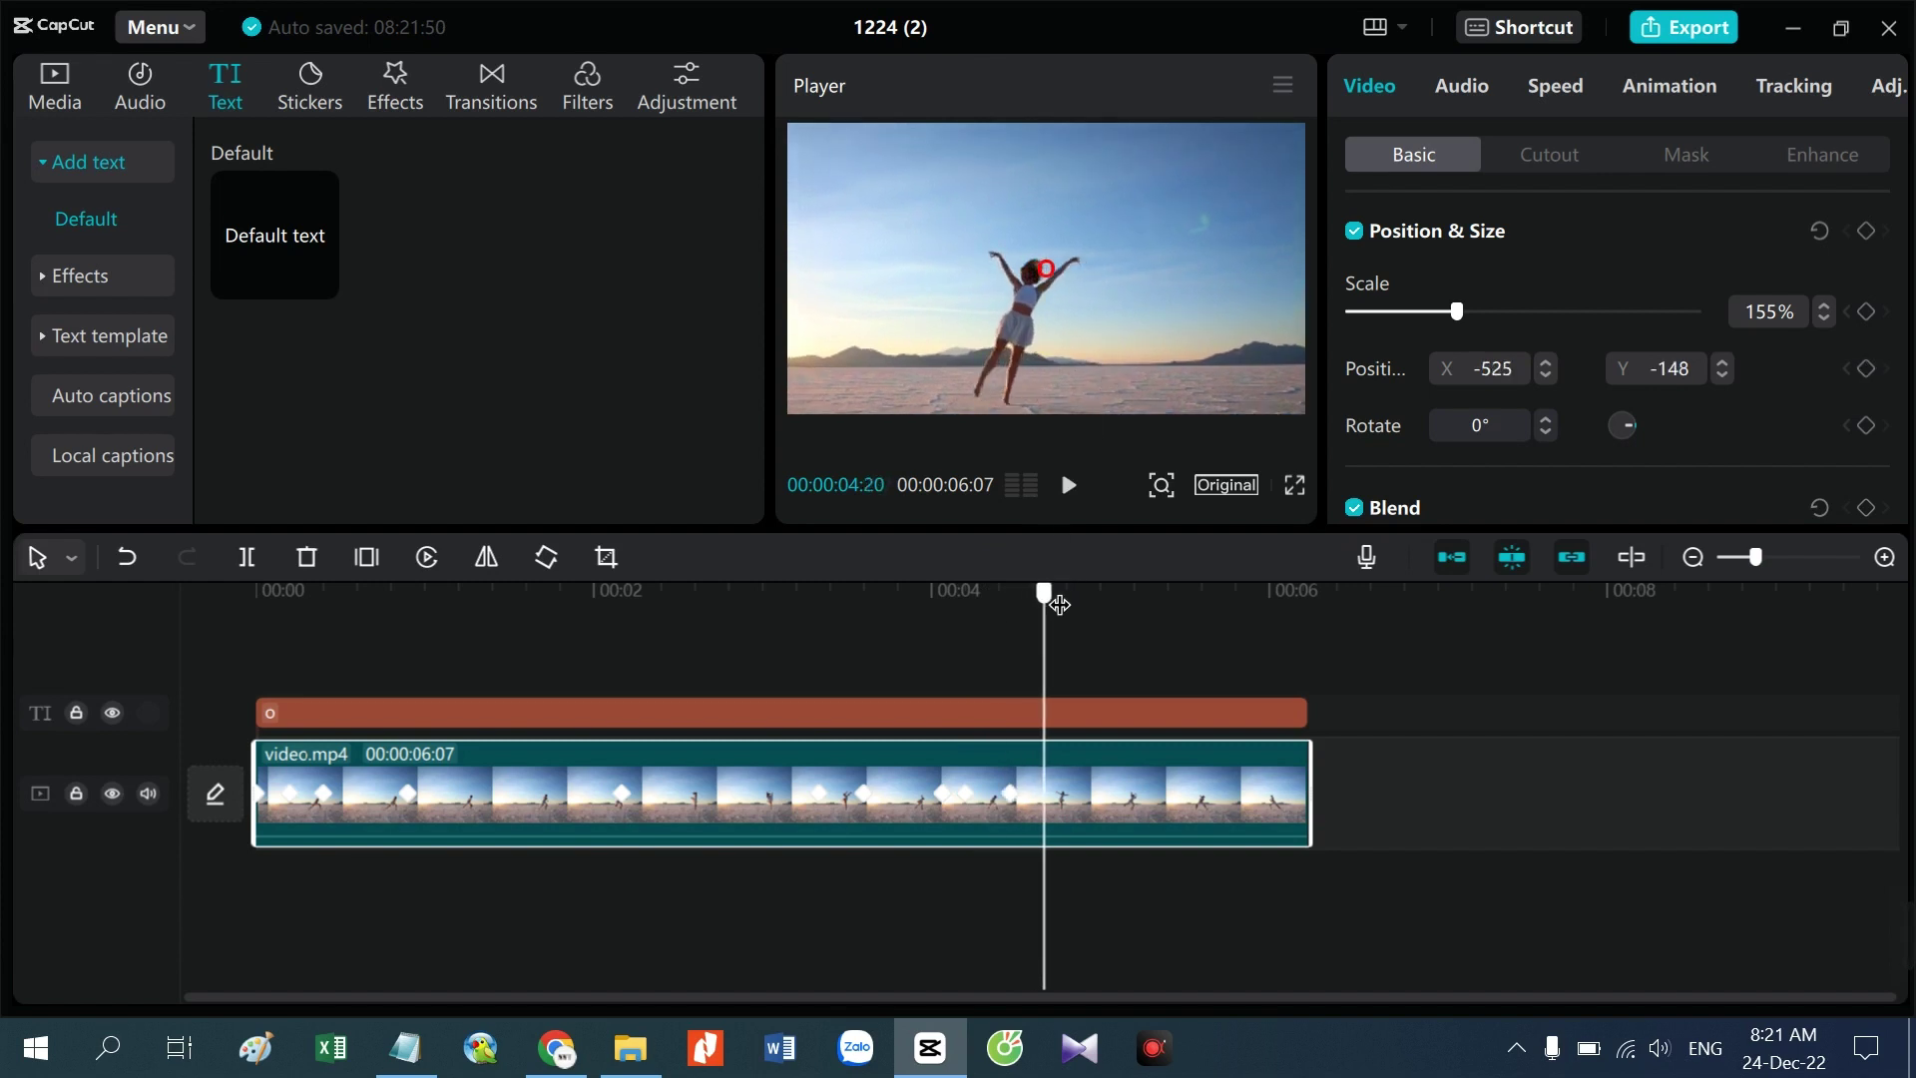
drag(1051, 349, 1066, 345)
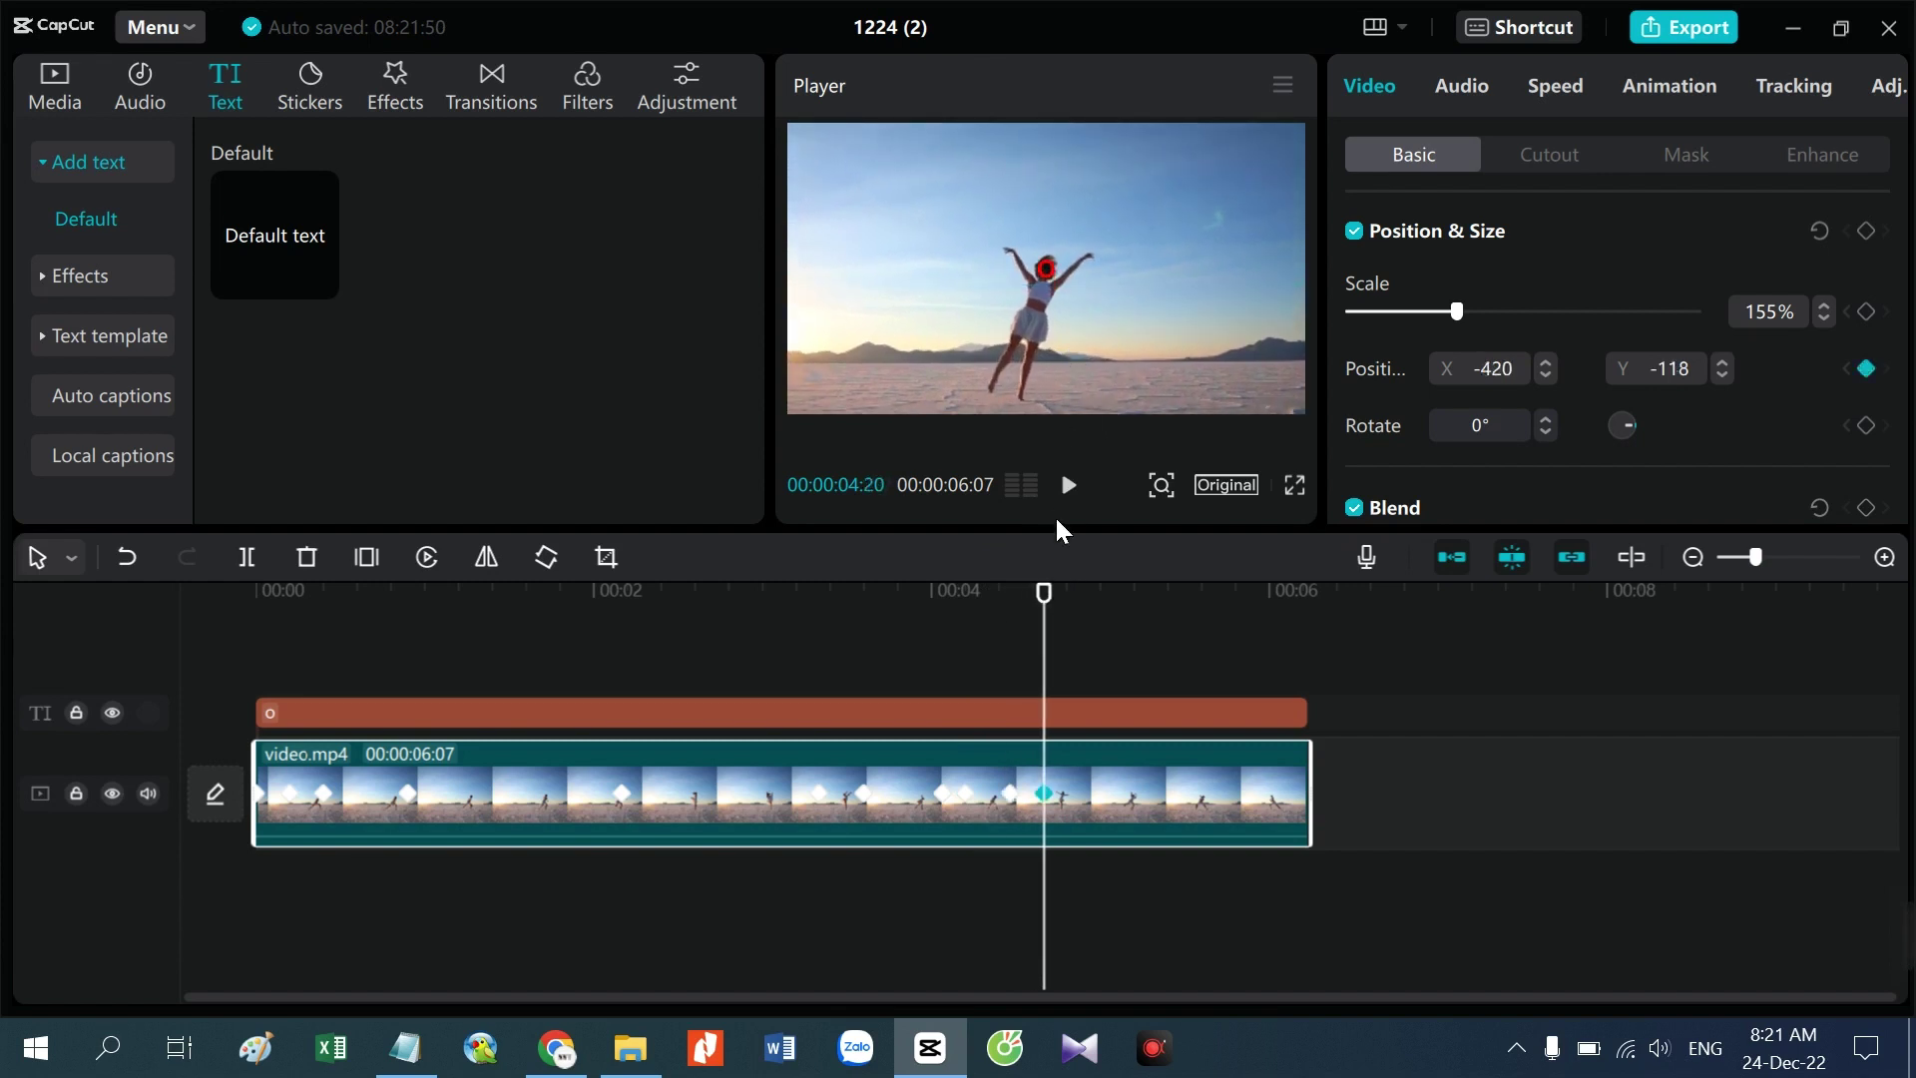
- Move the video to keep the head under the marker: about X -270, Y 0 at 00:00:04:27 and X -135, Y 81 at 00:00:05:04
drag(1060, 601, 1098, 603)
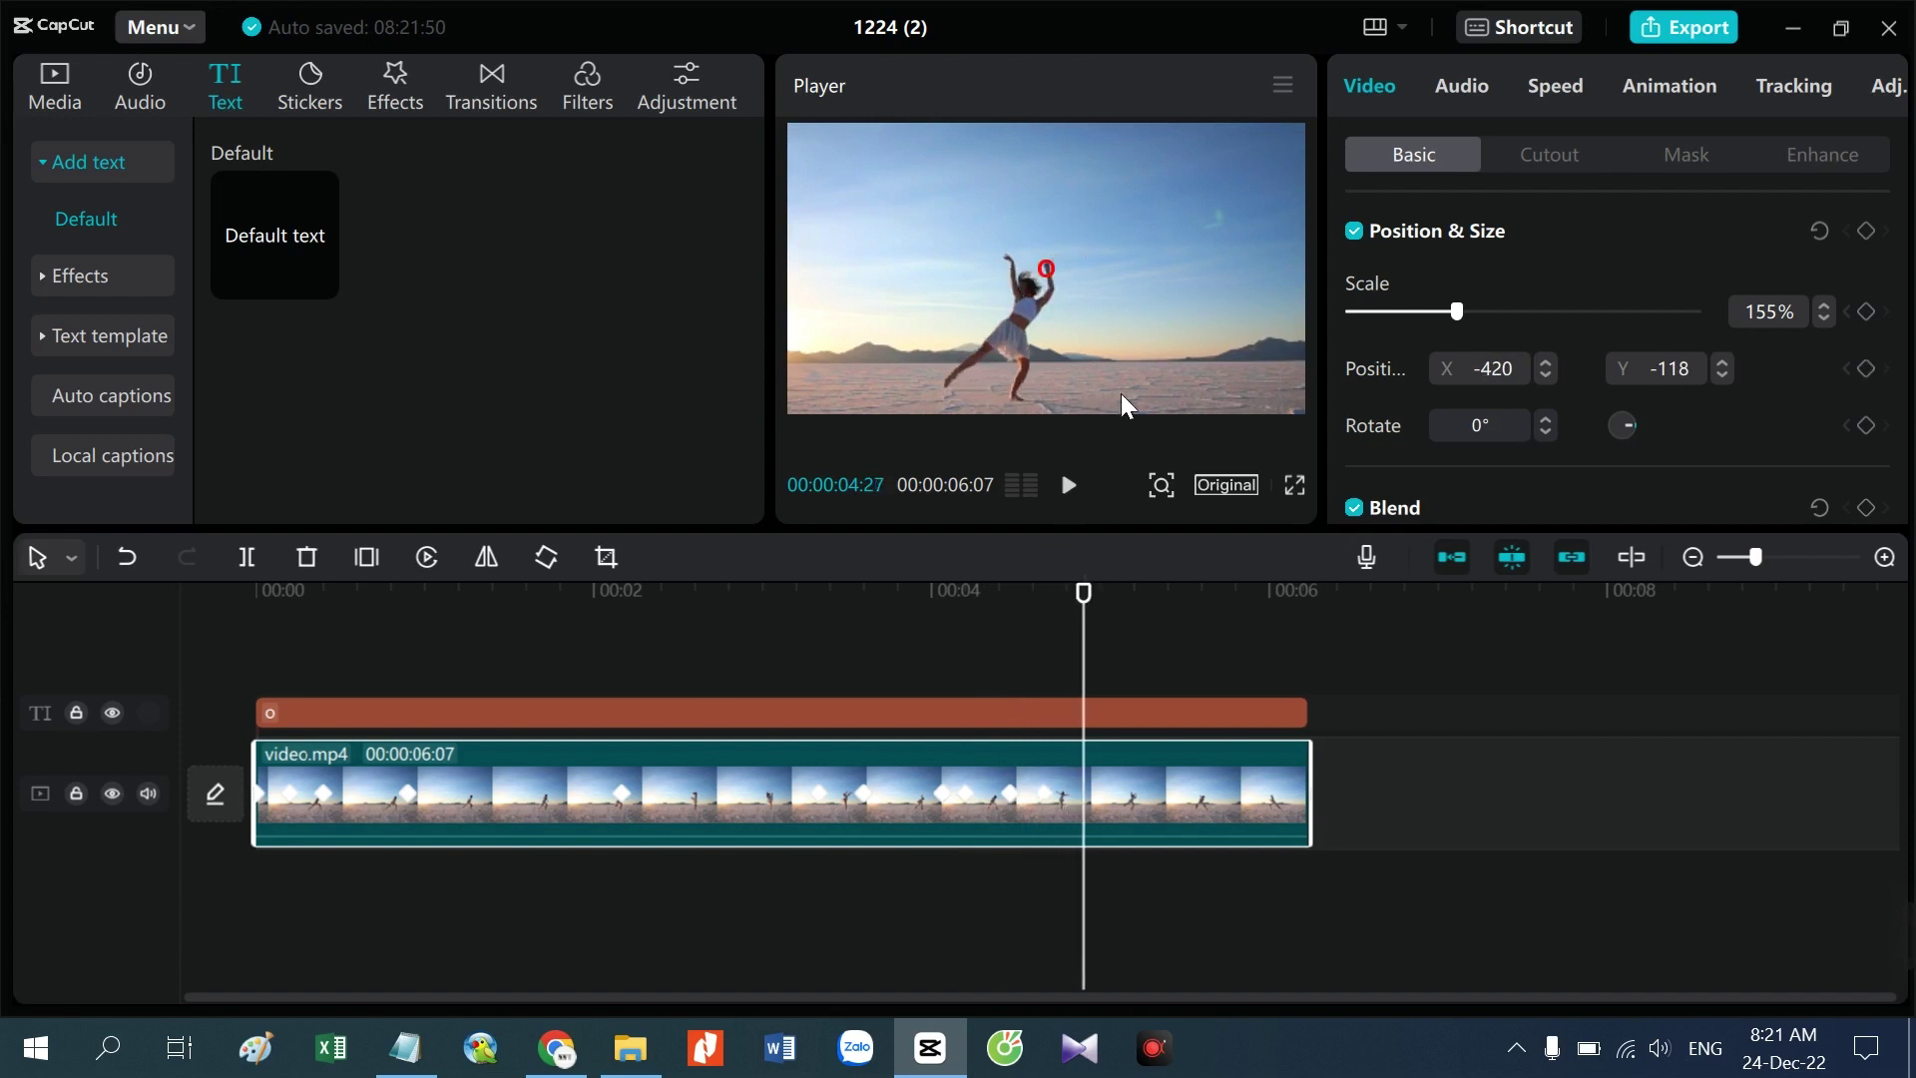
drag(1122, 393, 1142, 368)
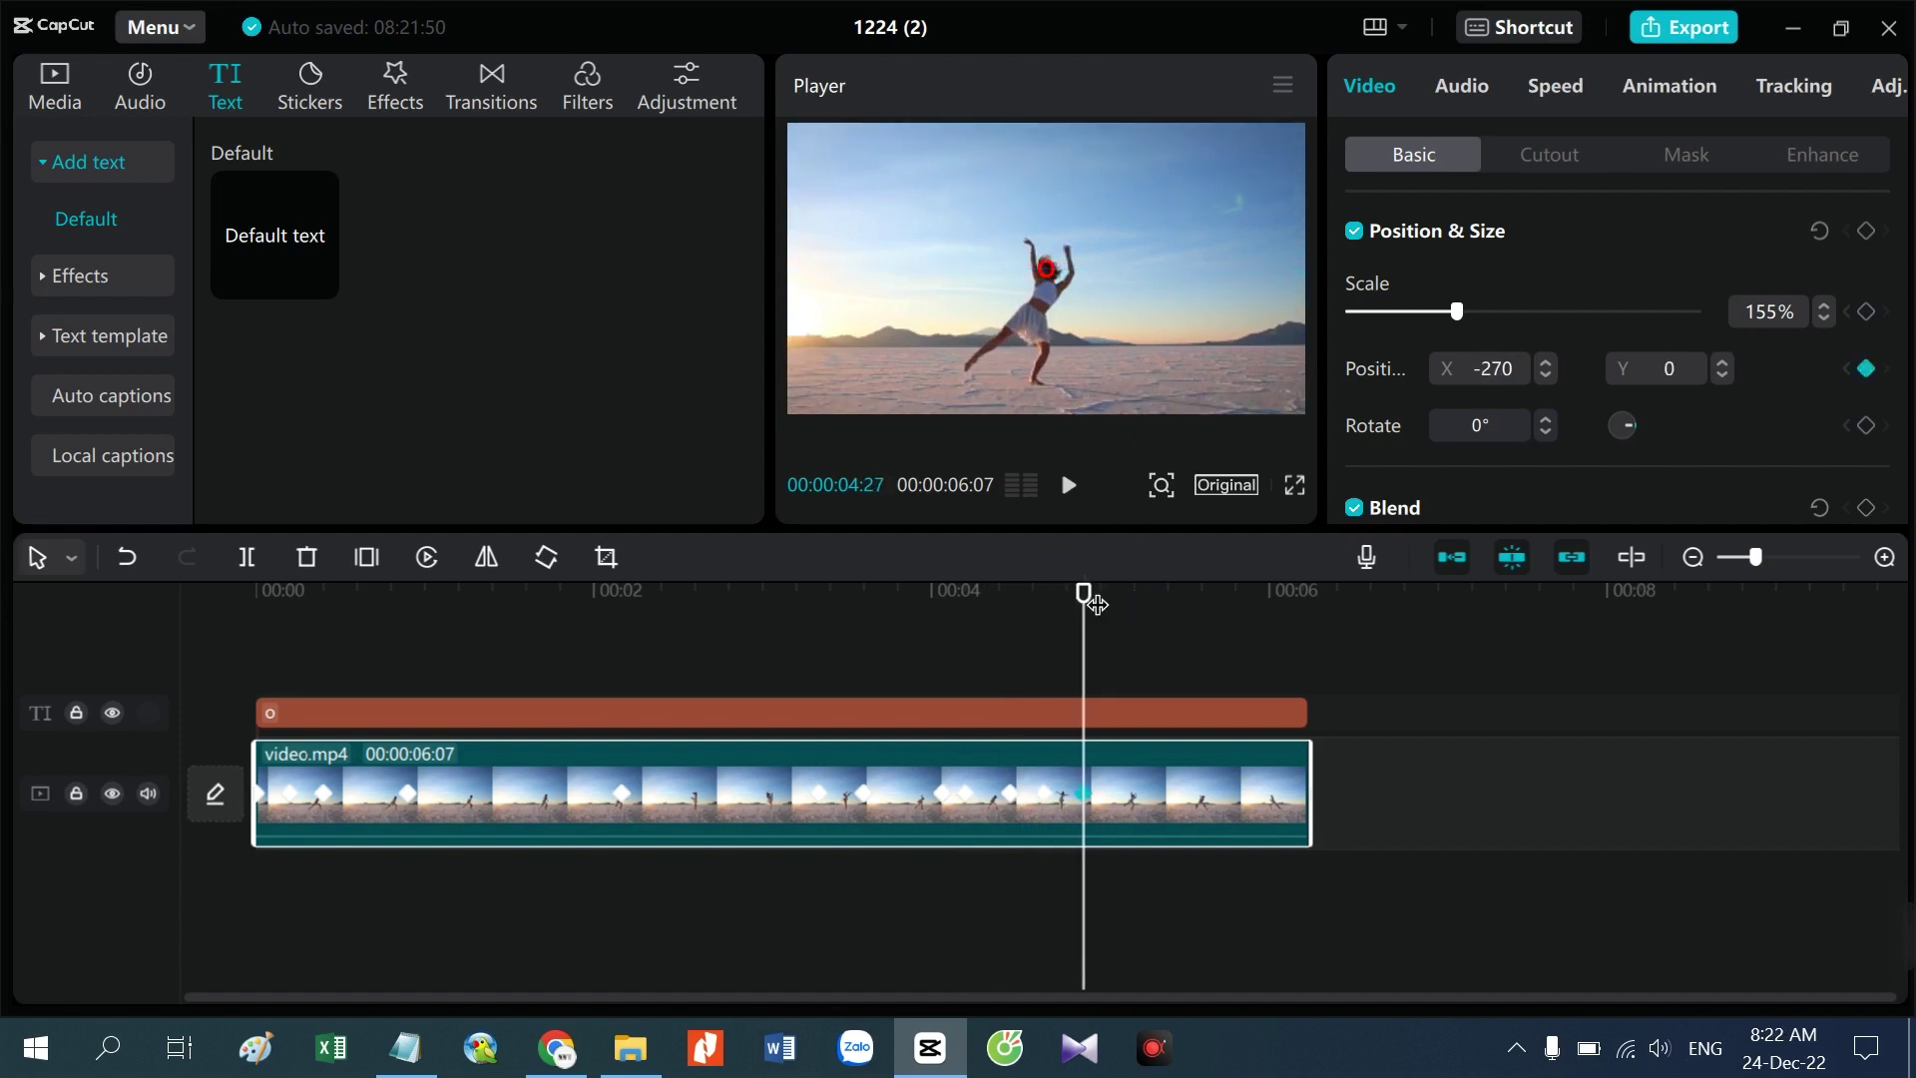
drag(1098, 604, 1138, 600)
drag(1124, 393, 1142, 369)
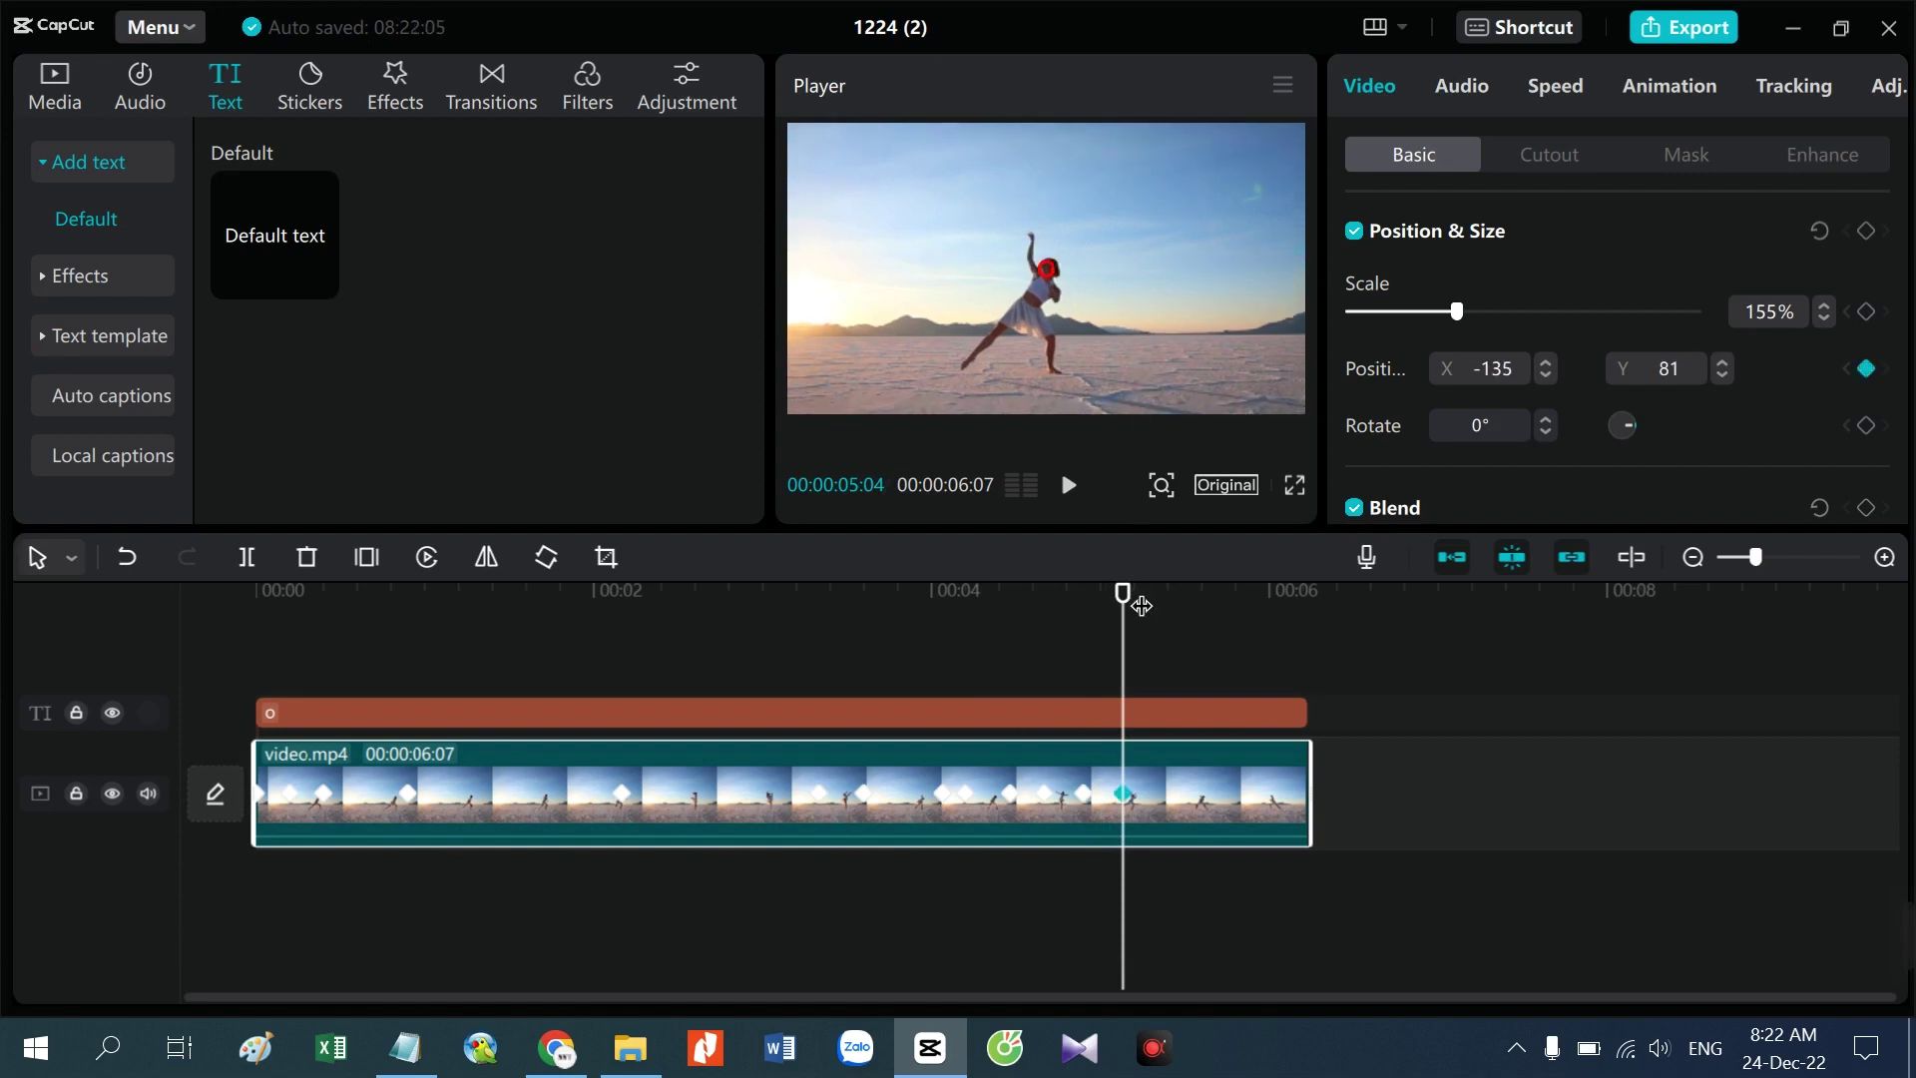
- Reposition the video so the head stays on the marker: about X 0, Y 59 at 00:00:05:09 and X 174, Y 74 at 00:00:05:15
drag(1125, 597, 1151, 596)
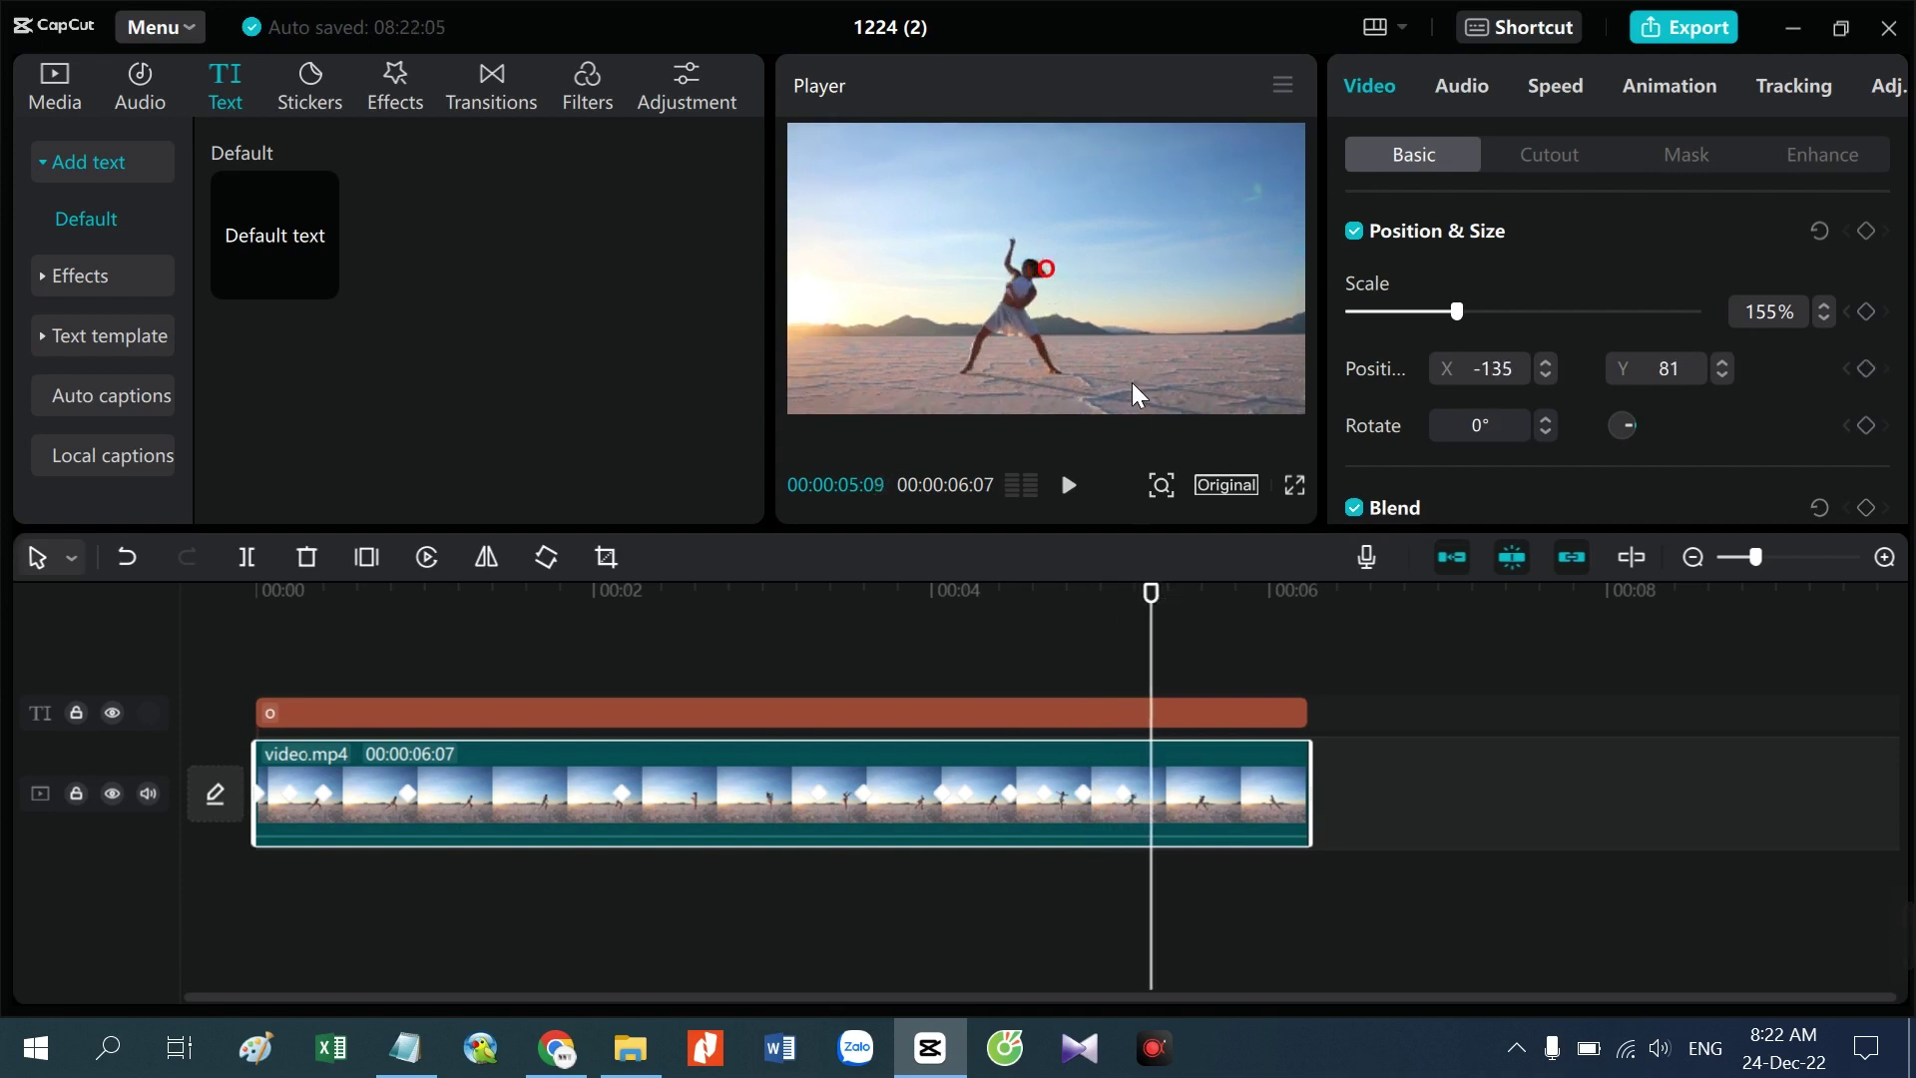
drag(1114, 371, 1119, 360)
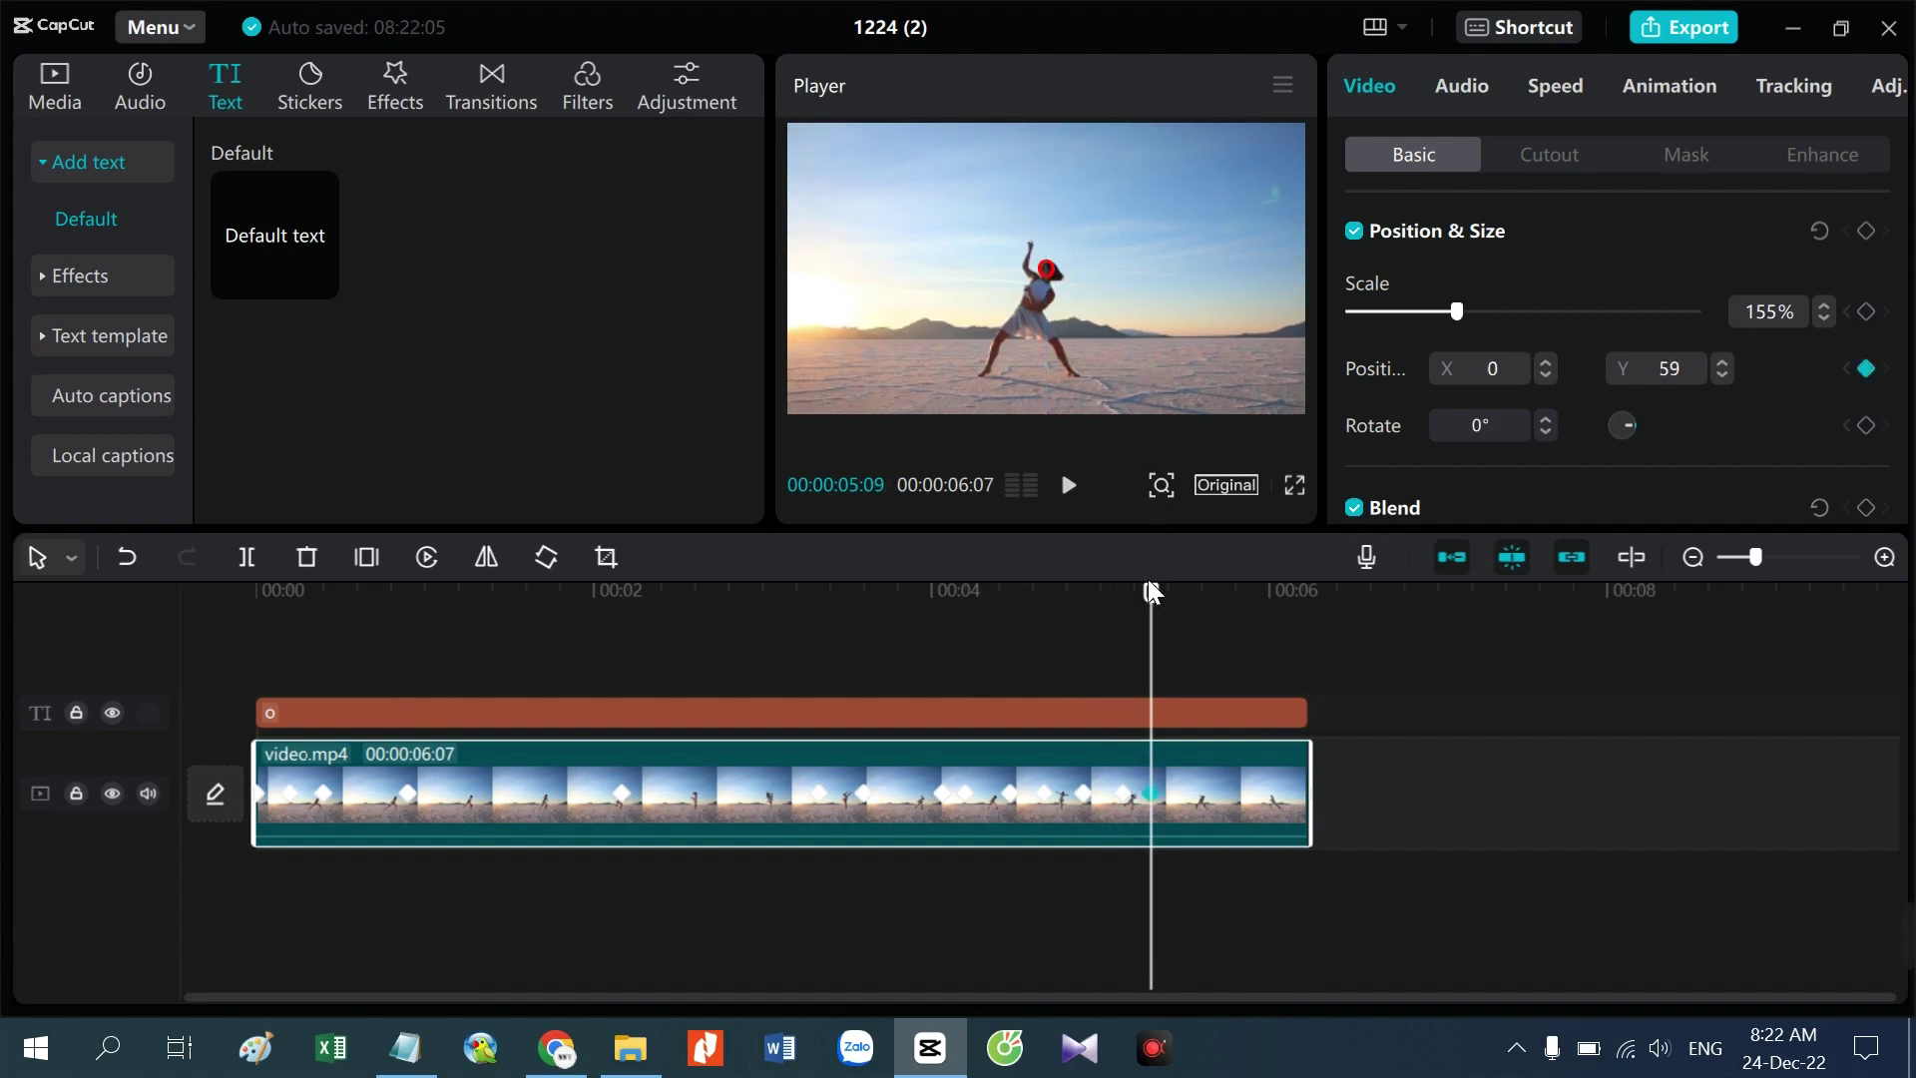
drag(1151, 595, 1198, 600)
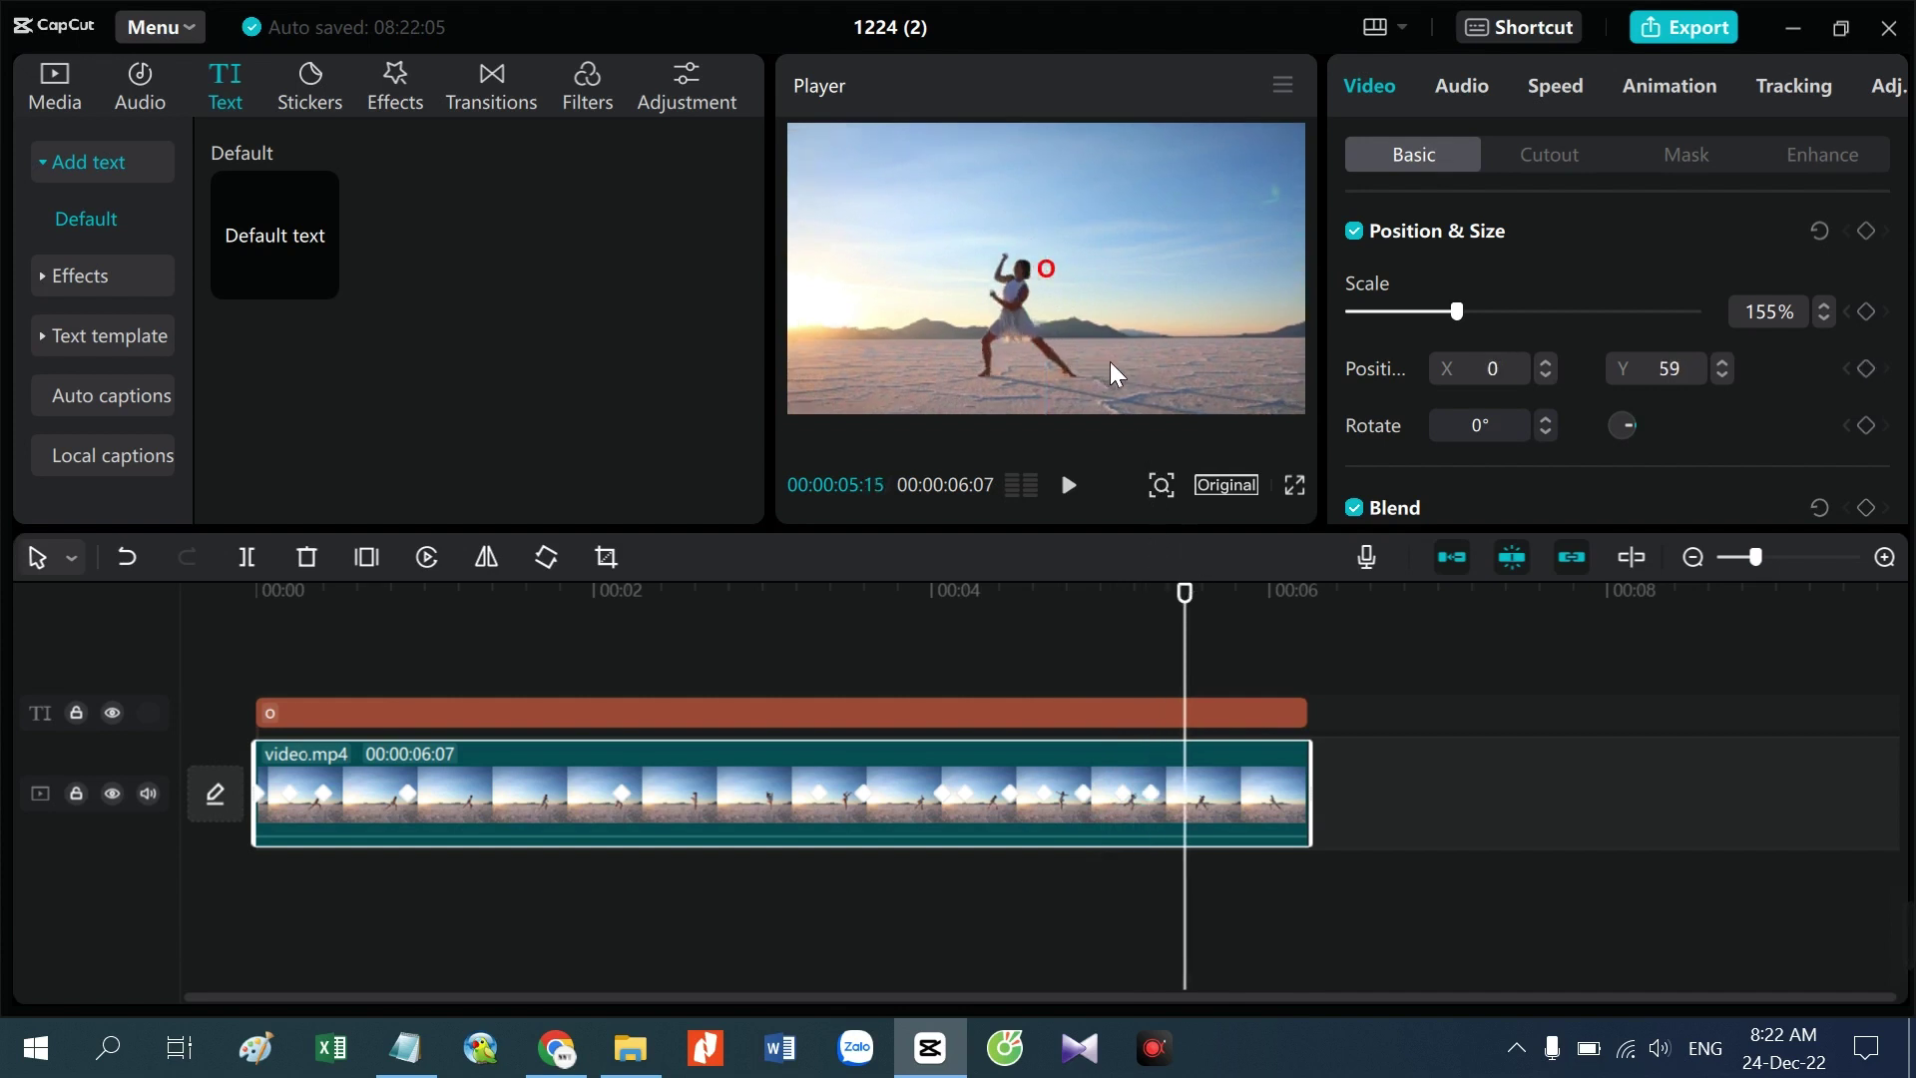
drag(1082, 336, 1108, 339)
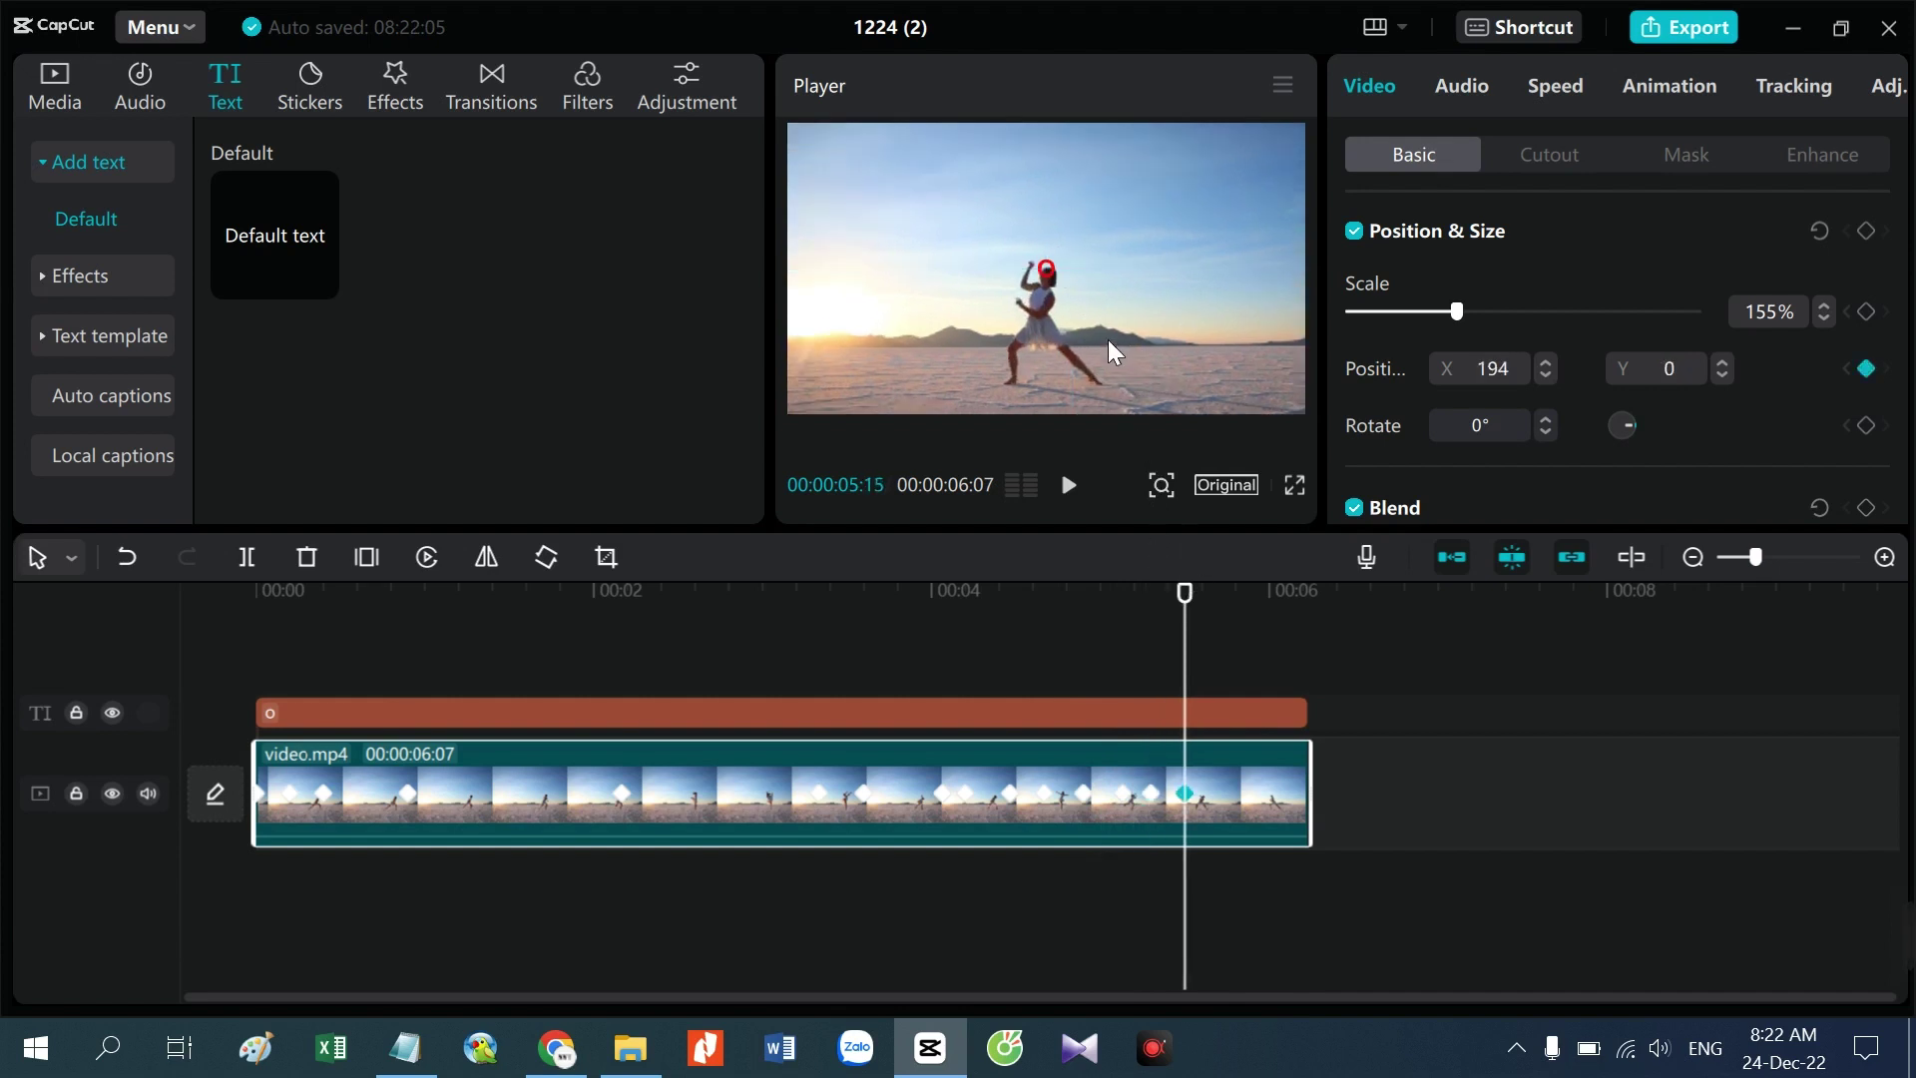
- Keyframe the last head alignments with the marker: video at about X 355, Y 59 at 00:00:05:23 and X 461, Y 111 at 00:00:06:01
drag(1200, 603, 1248, 599)
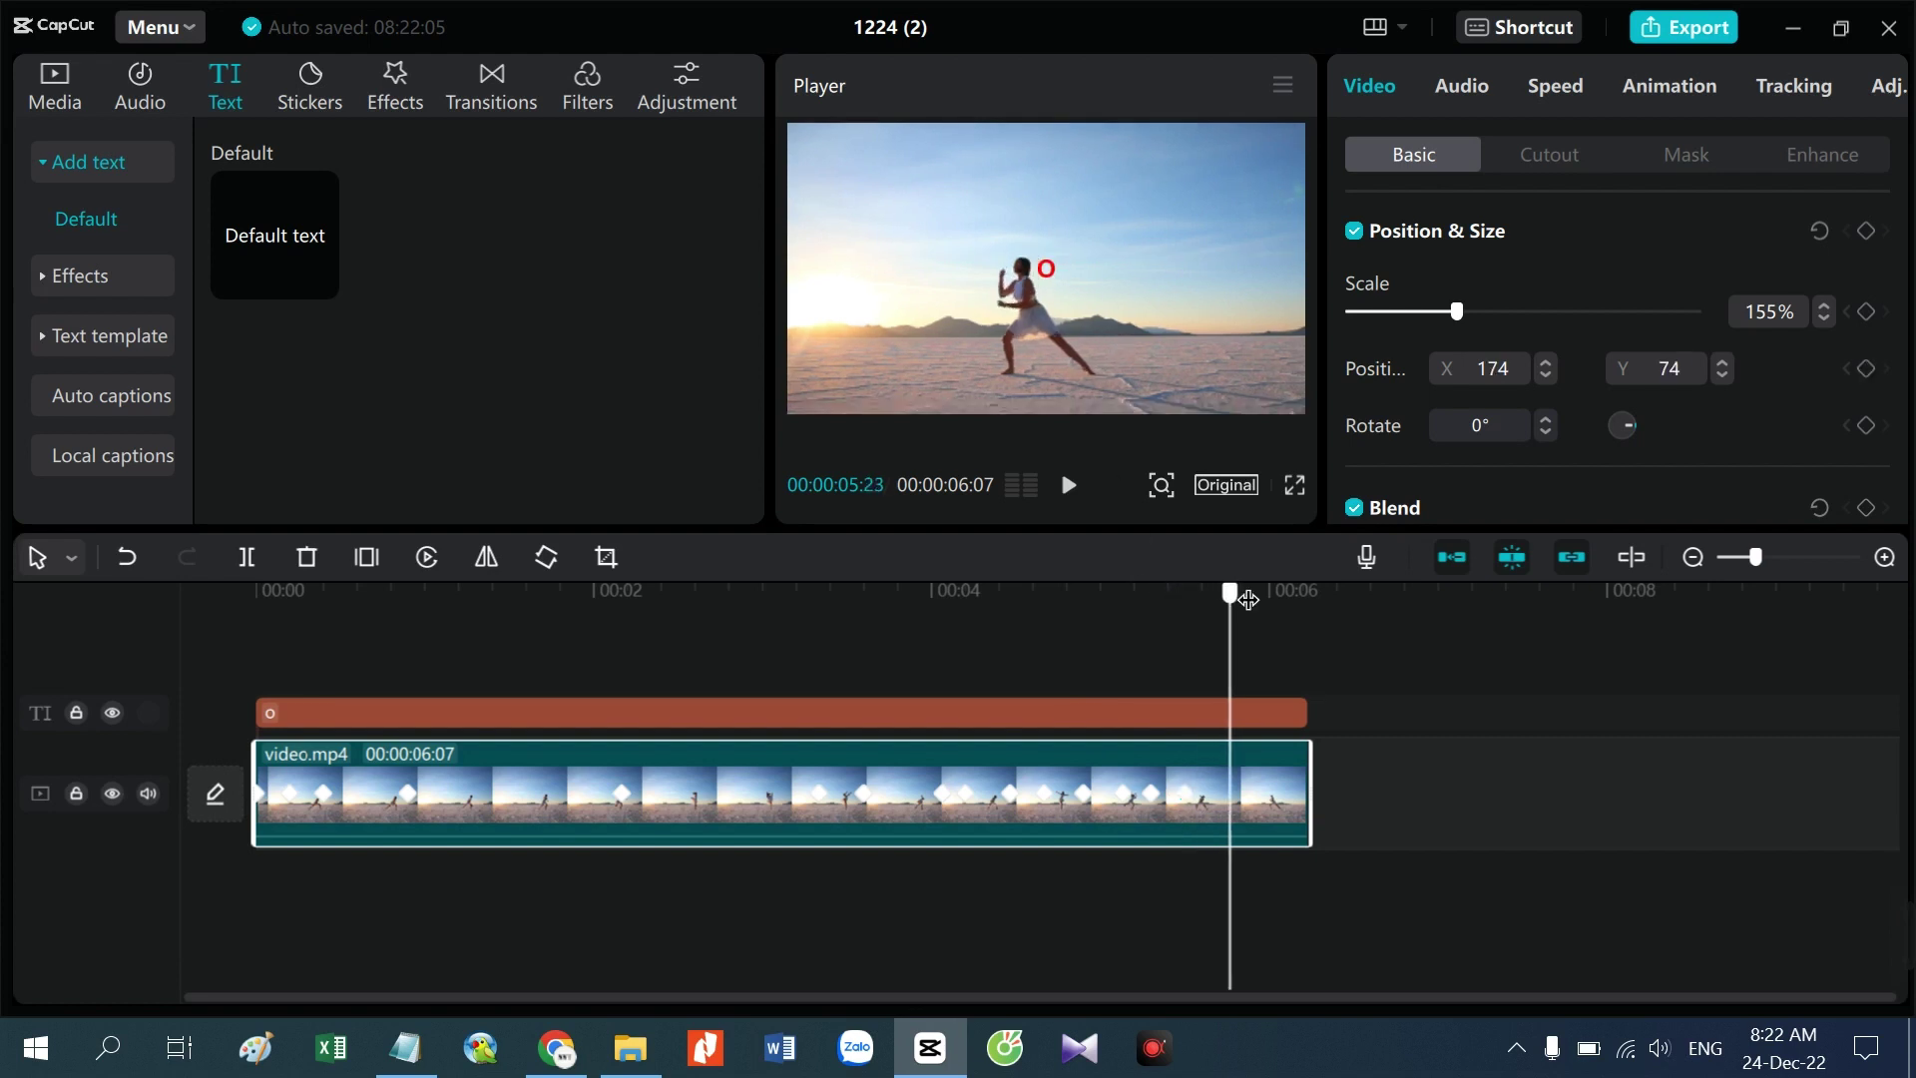
mouse_move(1096, 297)
mouse_down()
mouse_move(1122, 296)
mouse_move(1120, 315)
mouse_up()
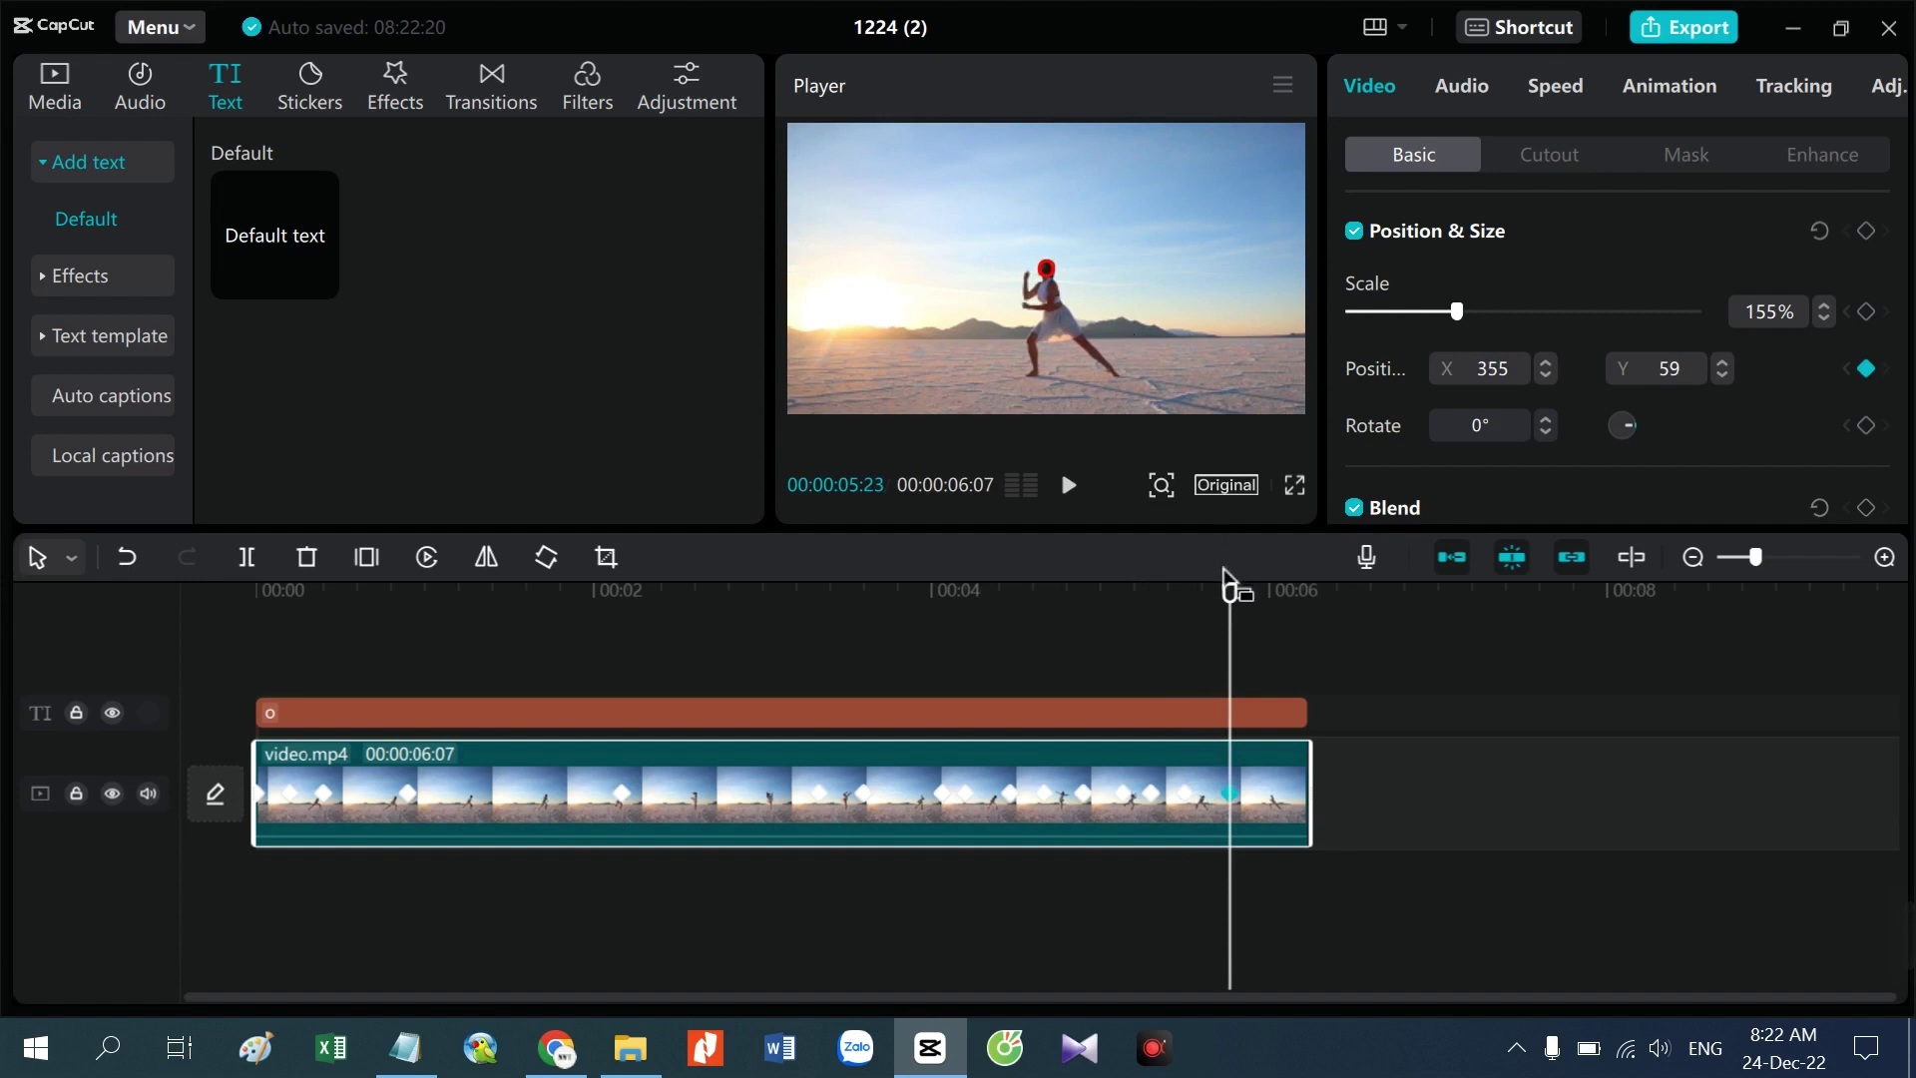
drag(1231, 589, 1274, 589)
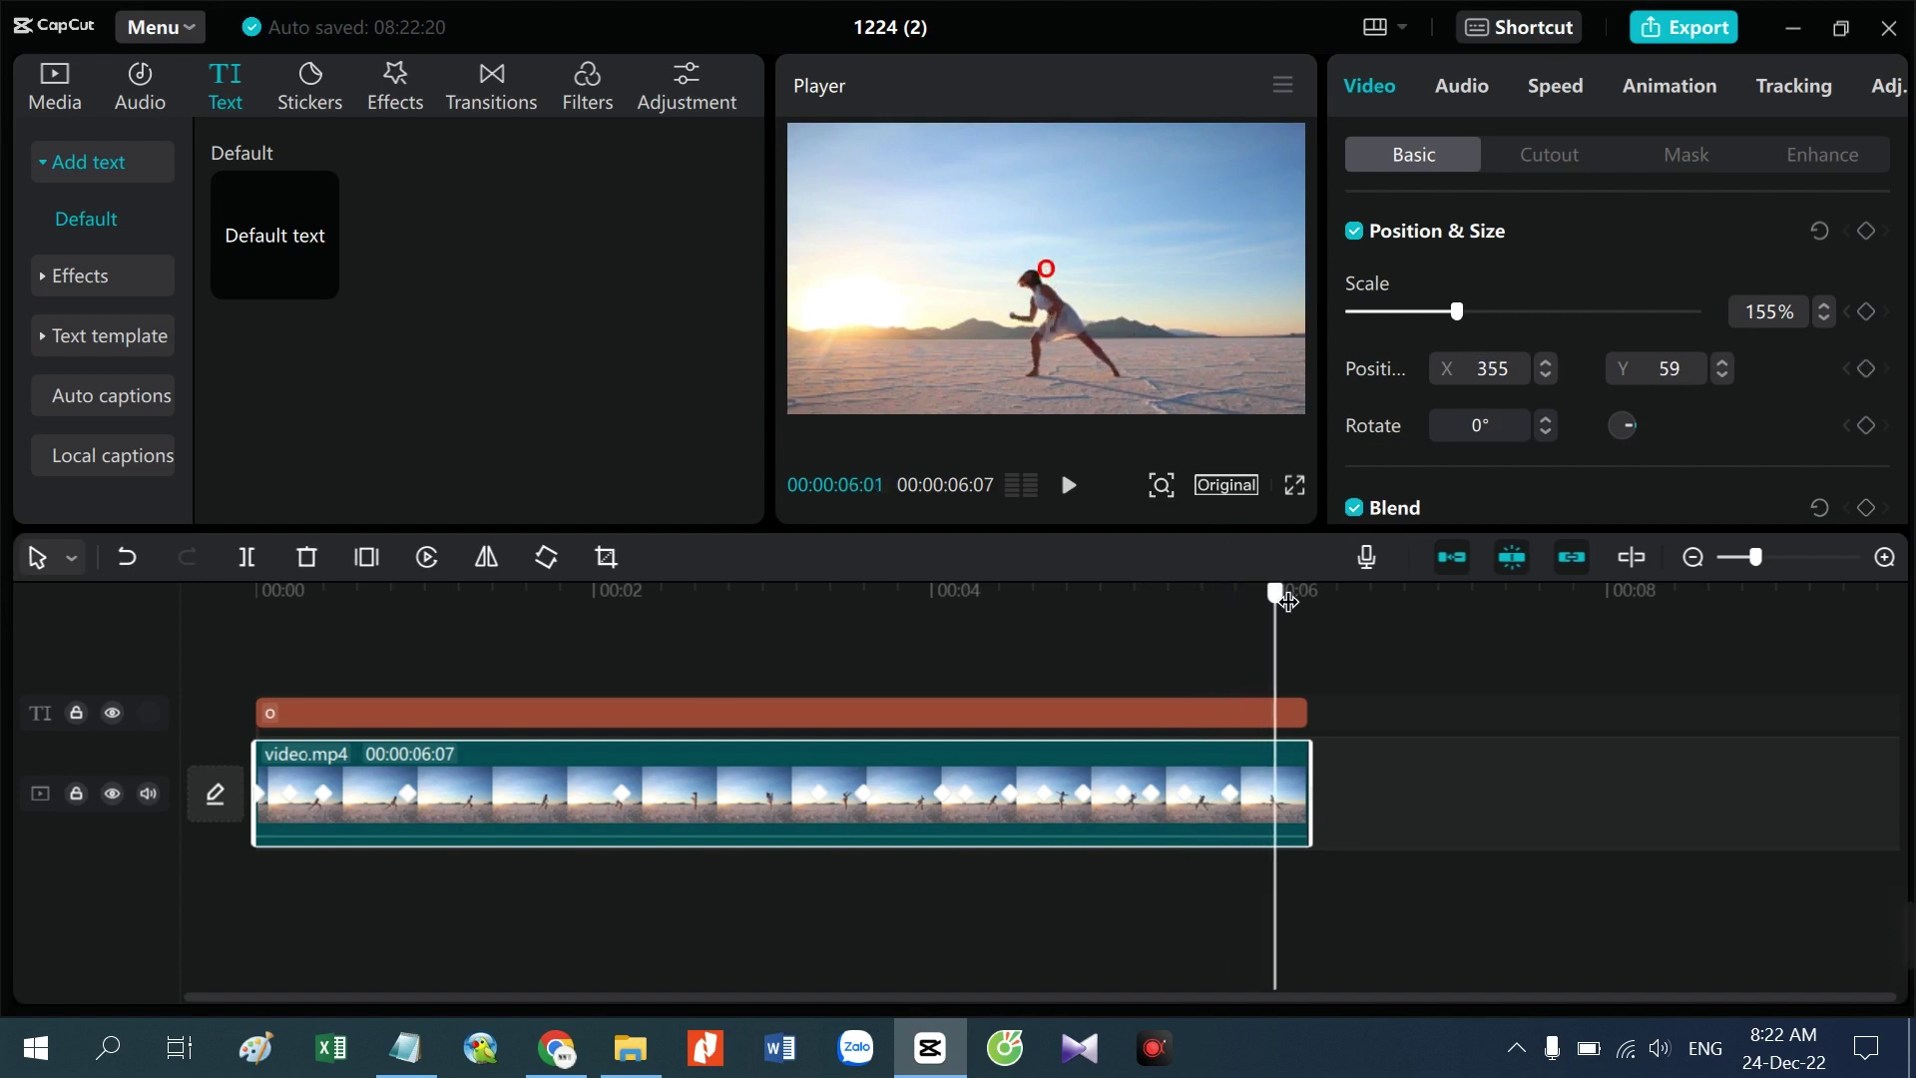
drag(1145, 337, 1160, 330)
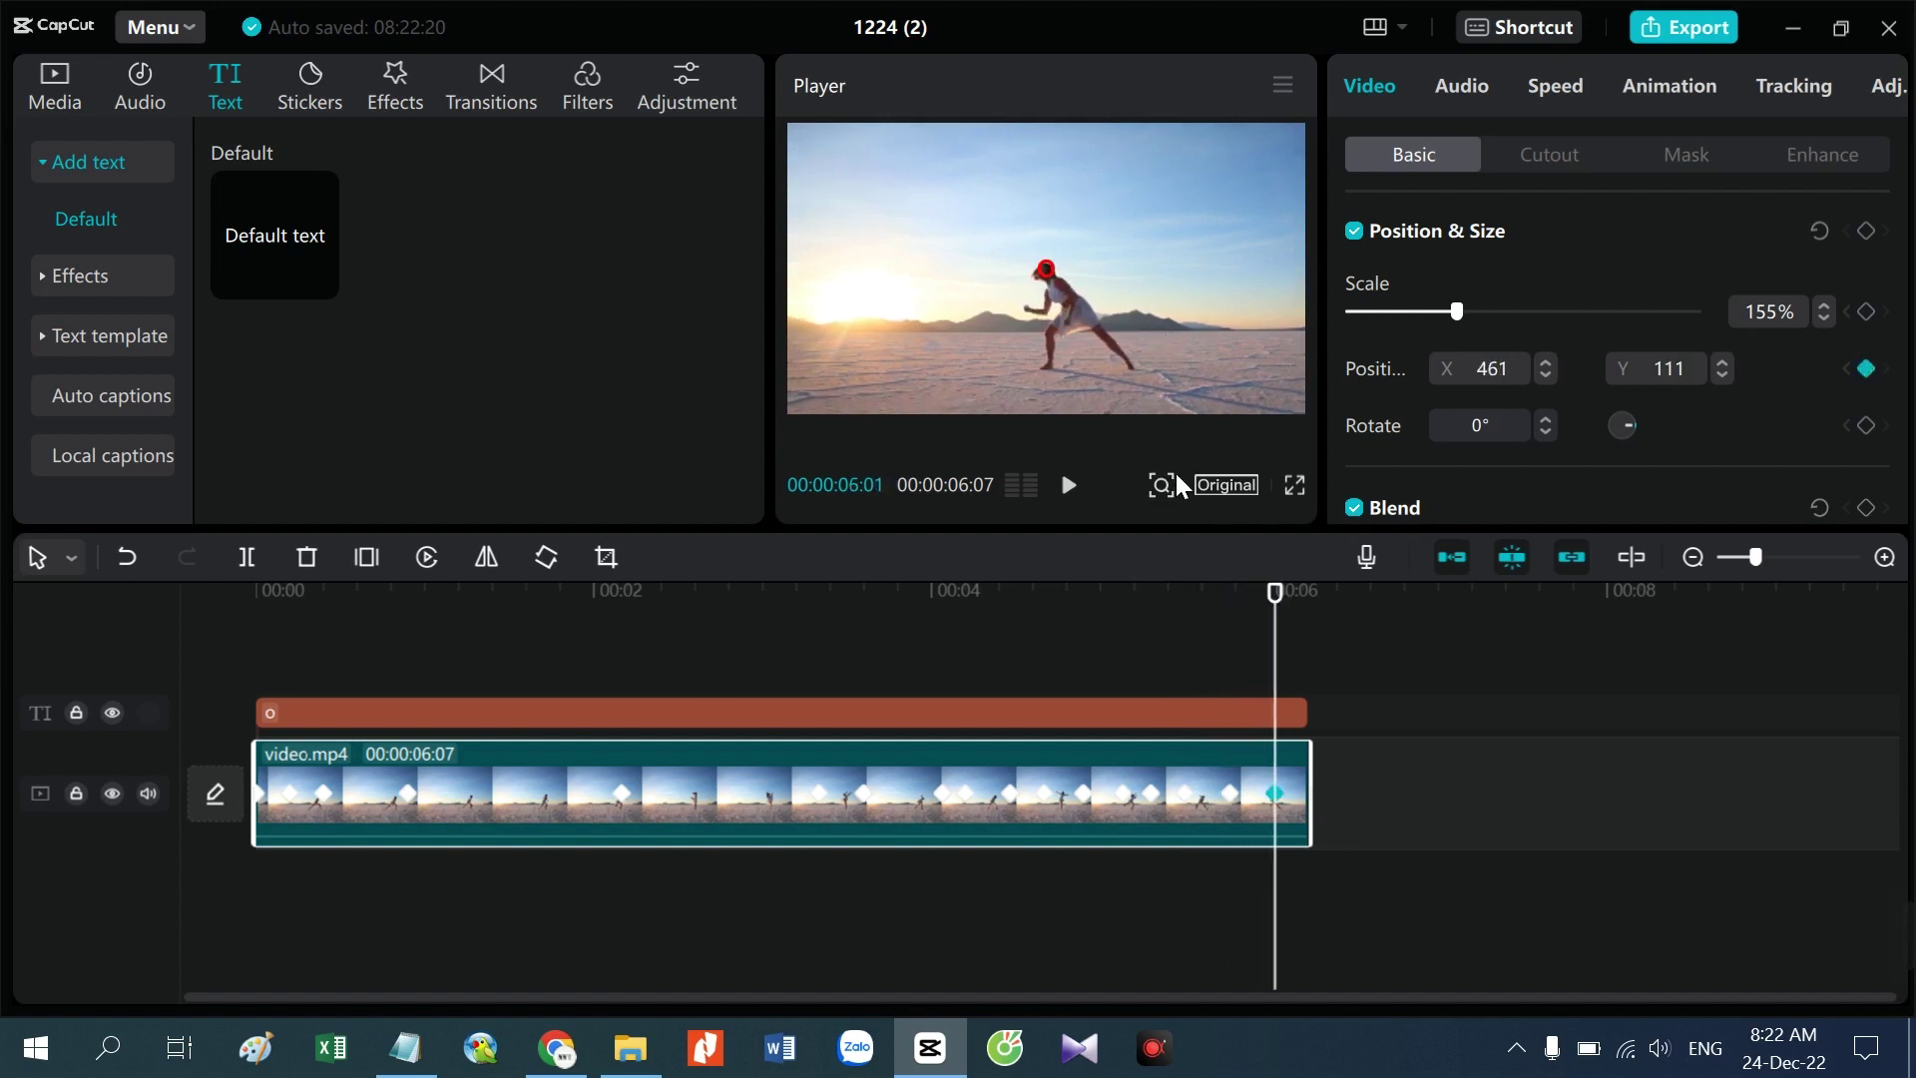
- Play the clip from the start to check that the dancer's head stays on the marker
drag(1293, 606, 764, 599)
drag(475, 599, 112, 597)
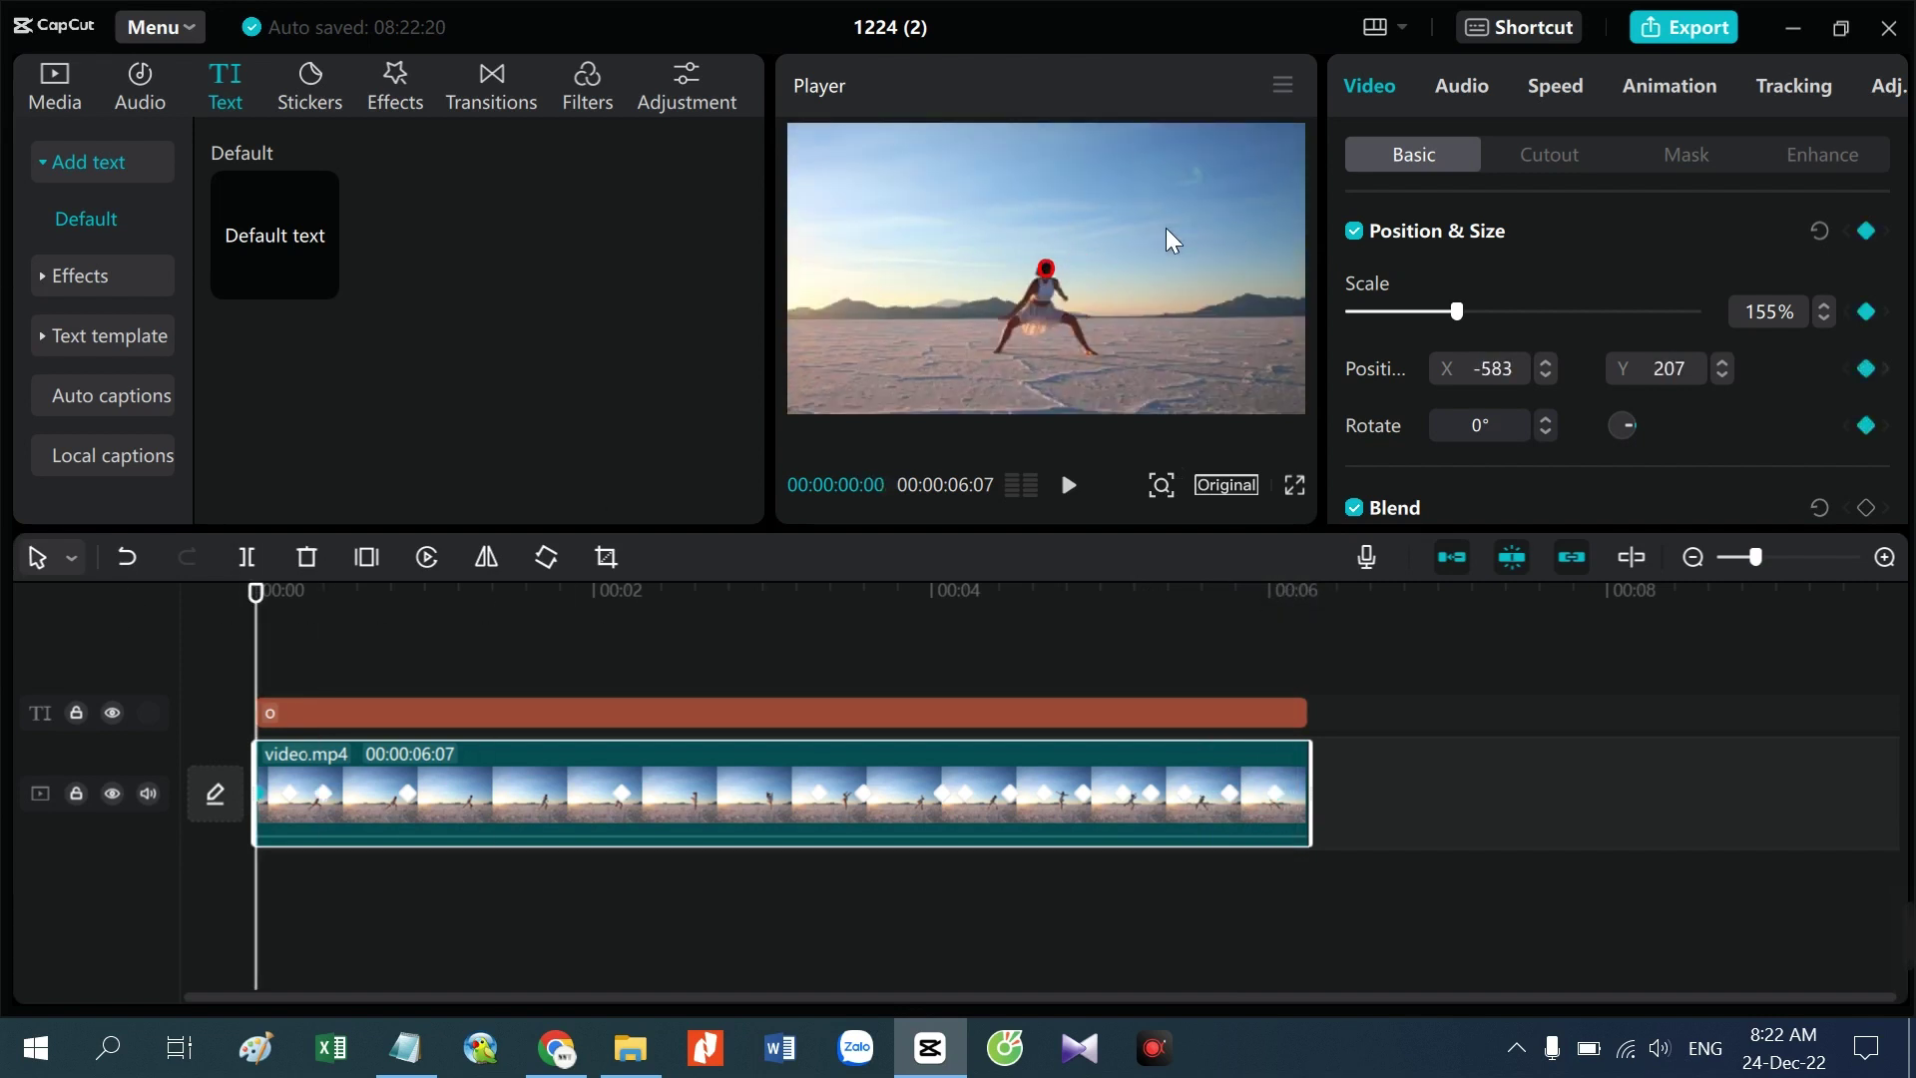
key(space)
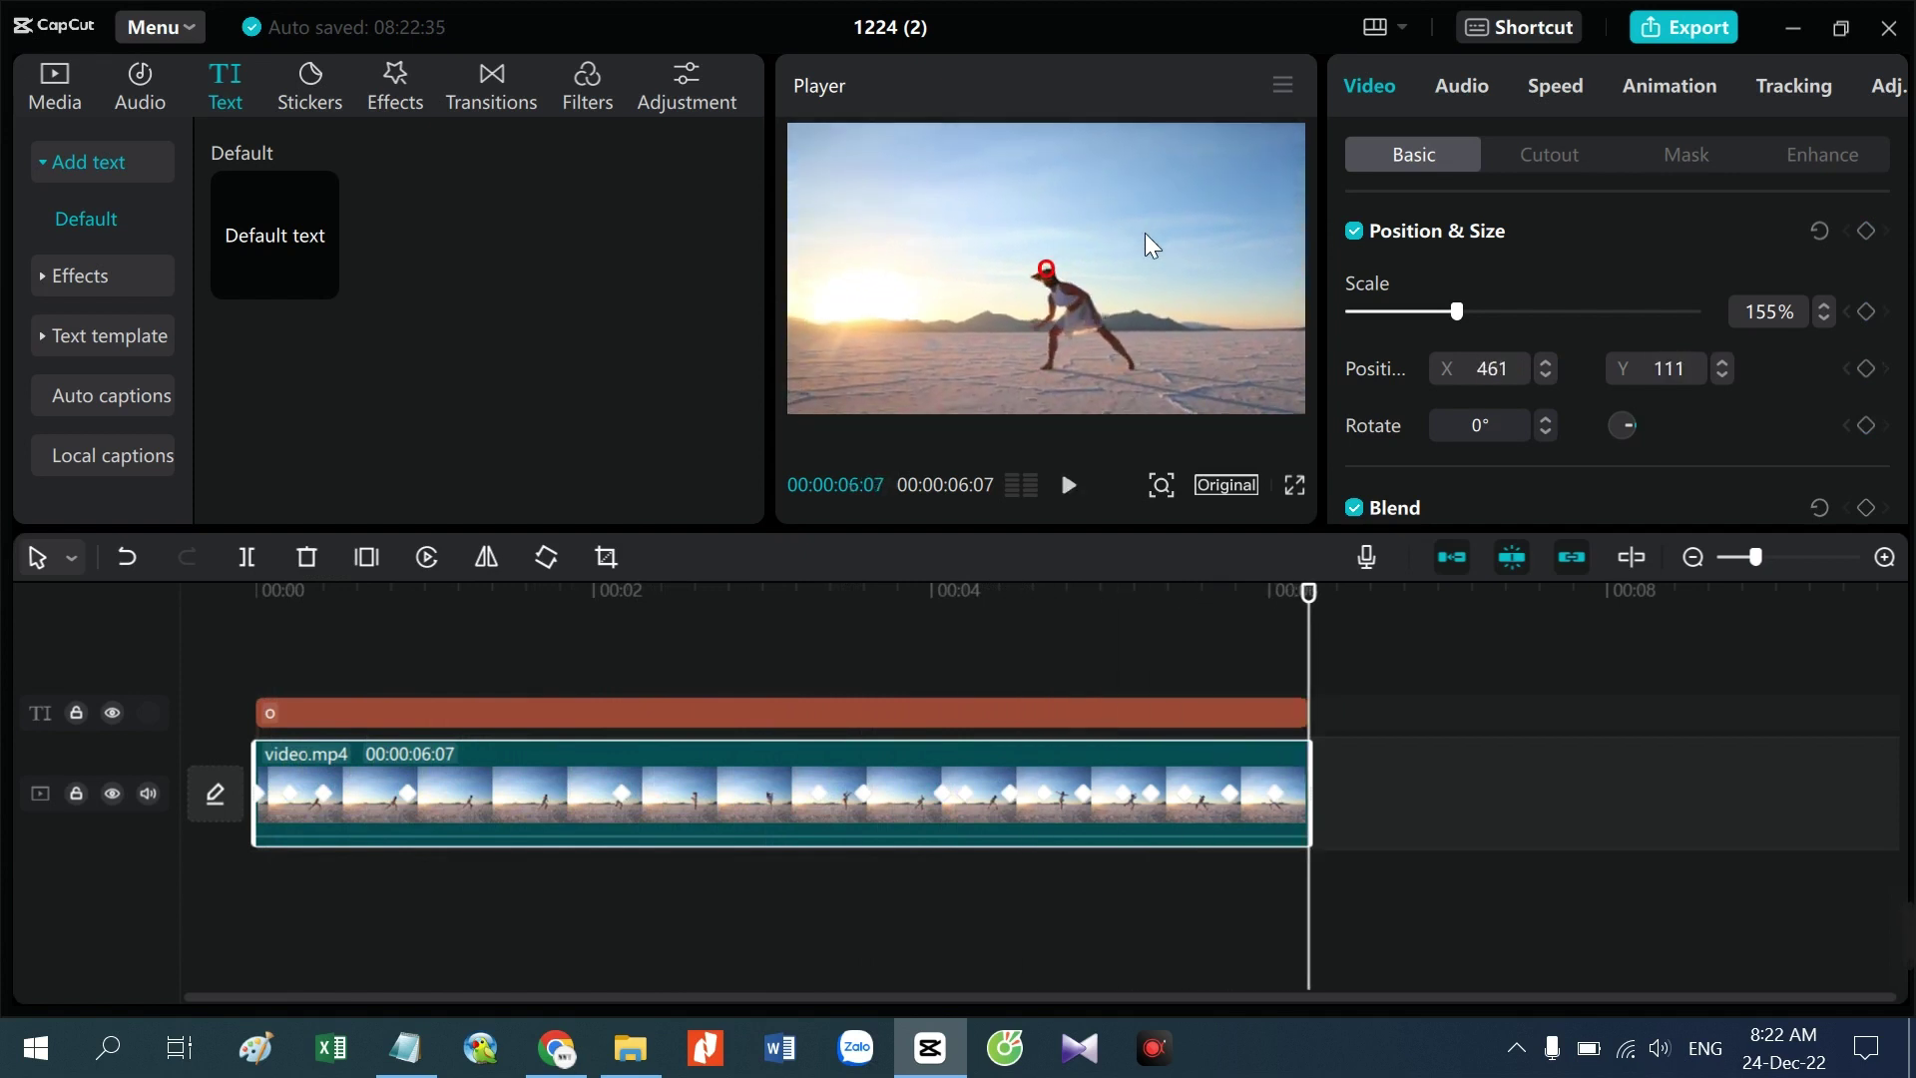
- Delete the red "o" marker text from the timeline
click(1356, 653)
click(1264, 715)
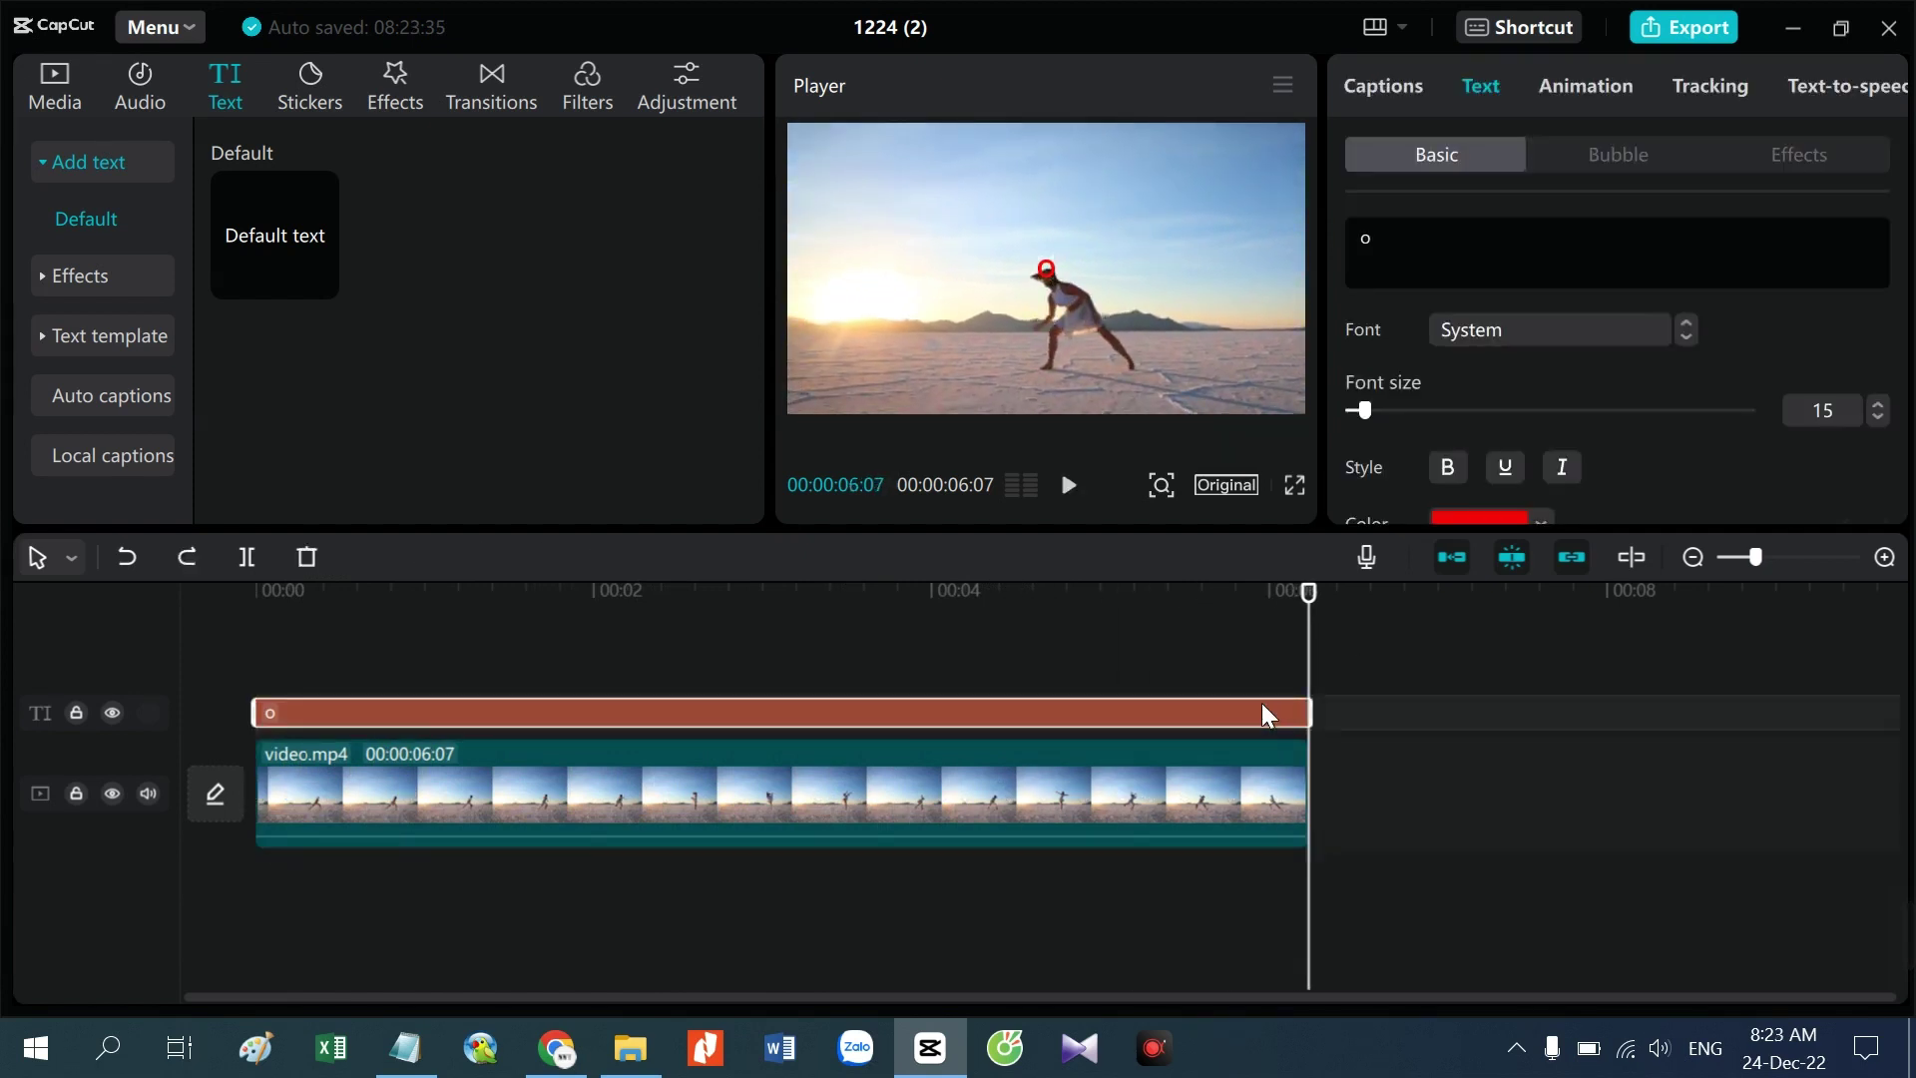
key(Delete)
- Export the project as the 1080P, 30fps mp4 "1224 (2)" and switch to File Explorer's Downloads folder
click(1685, 27)
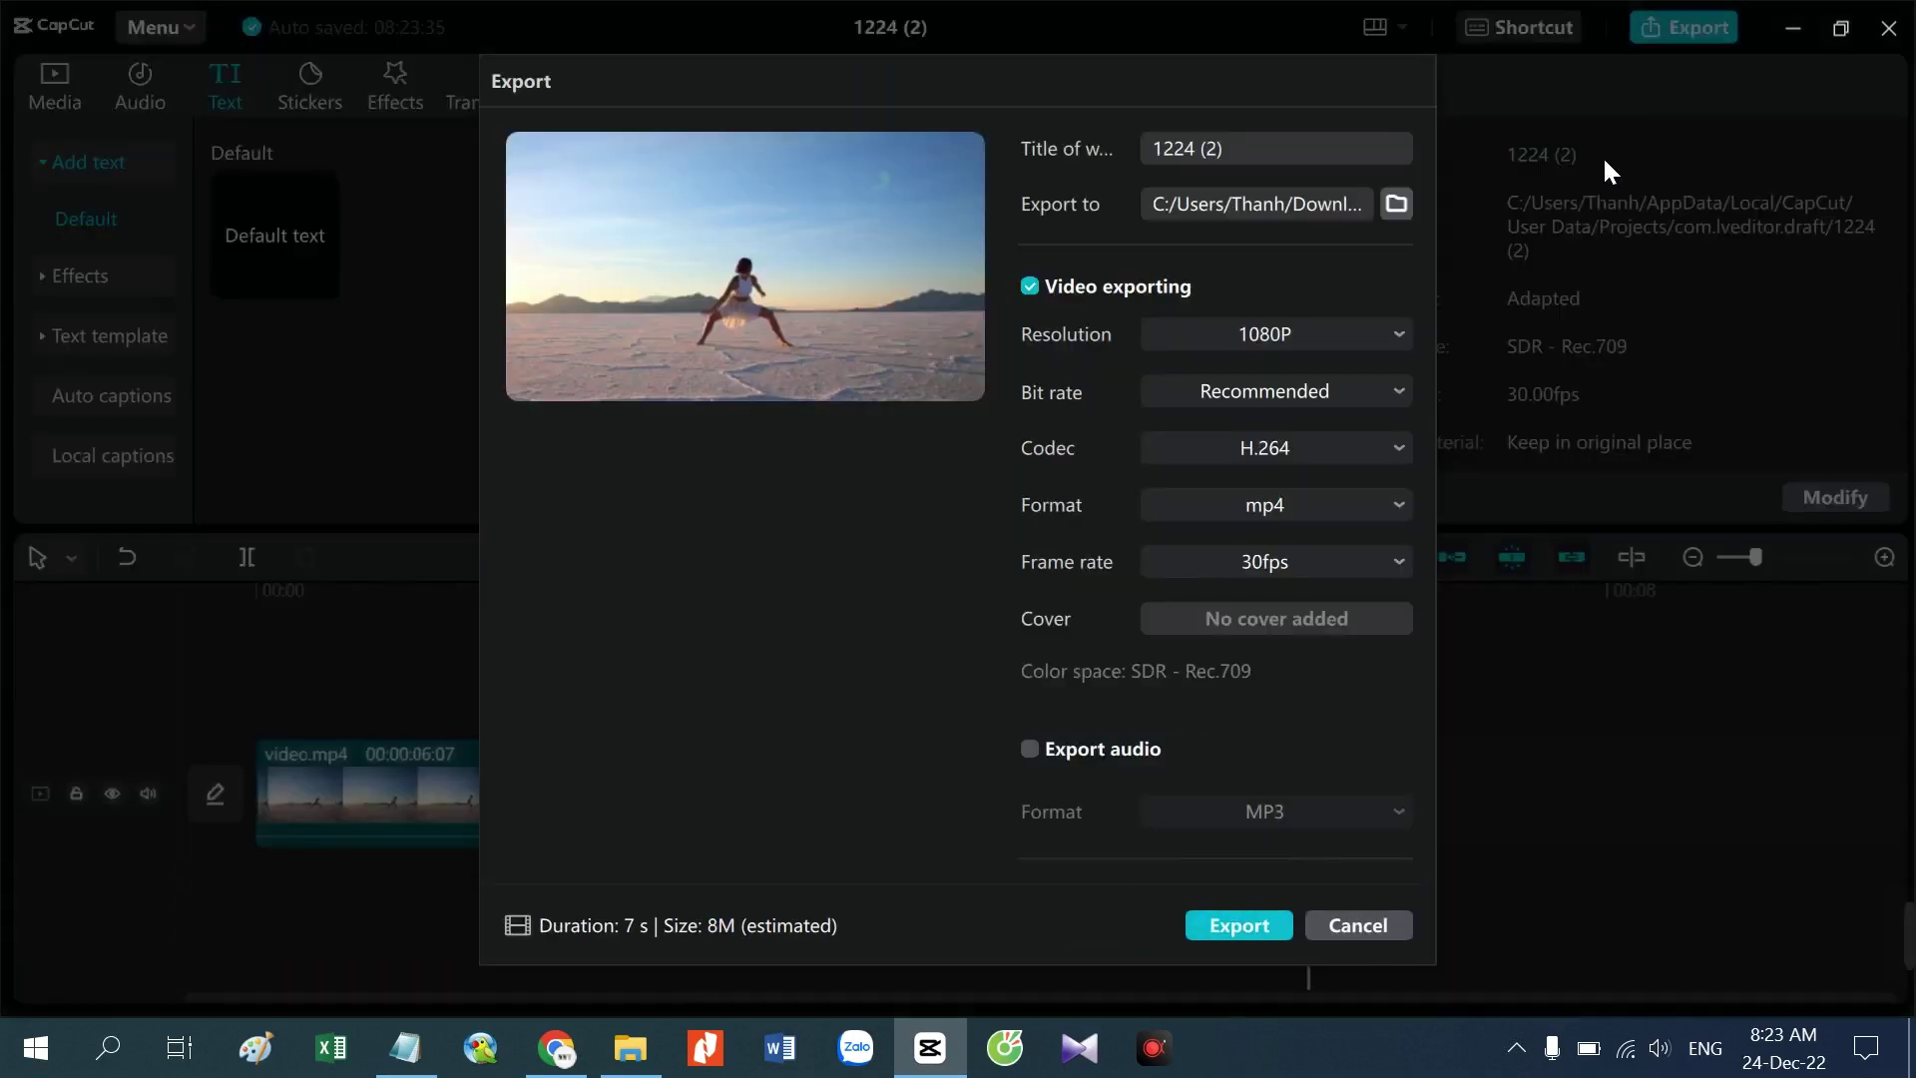
click(1234, 934)
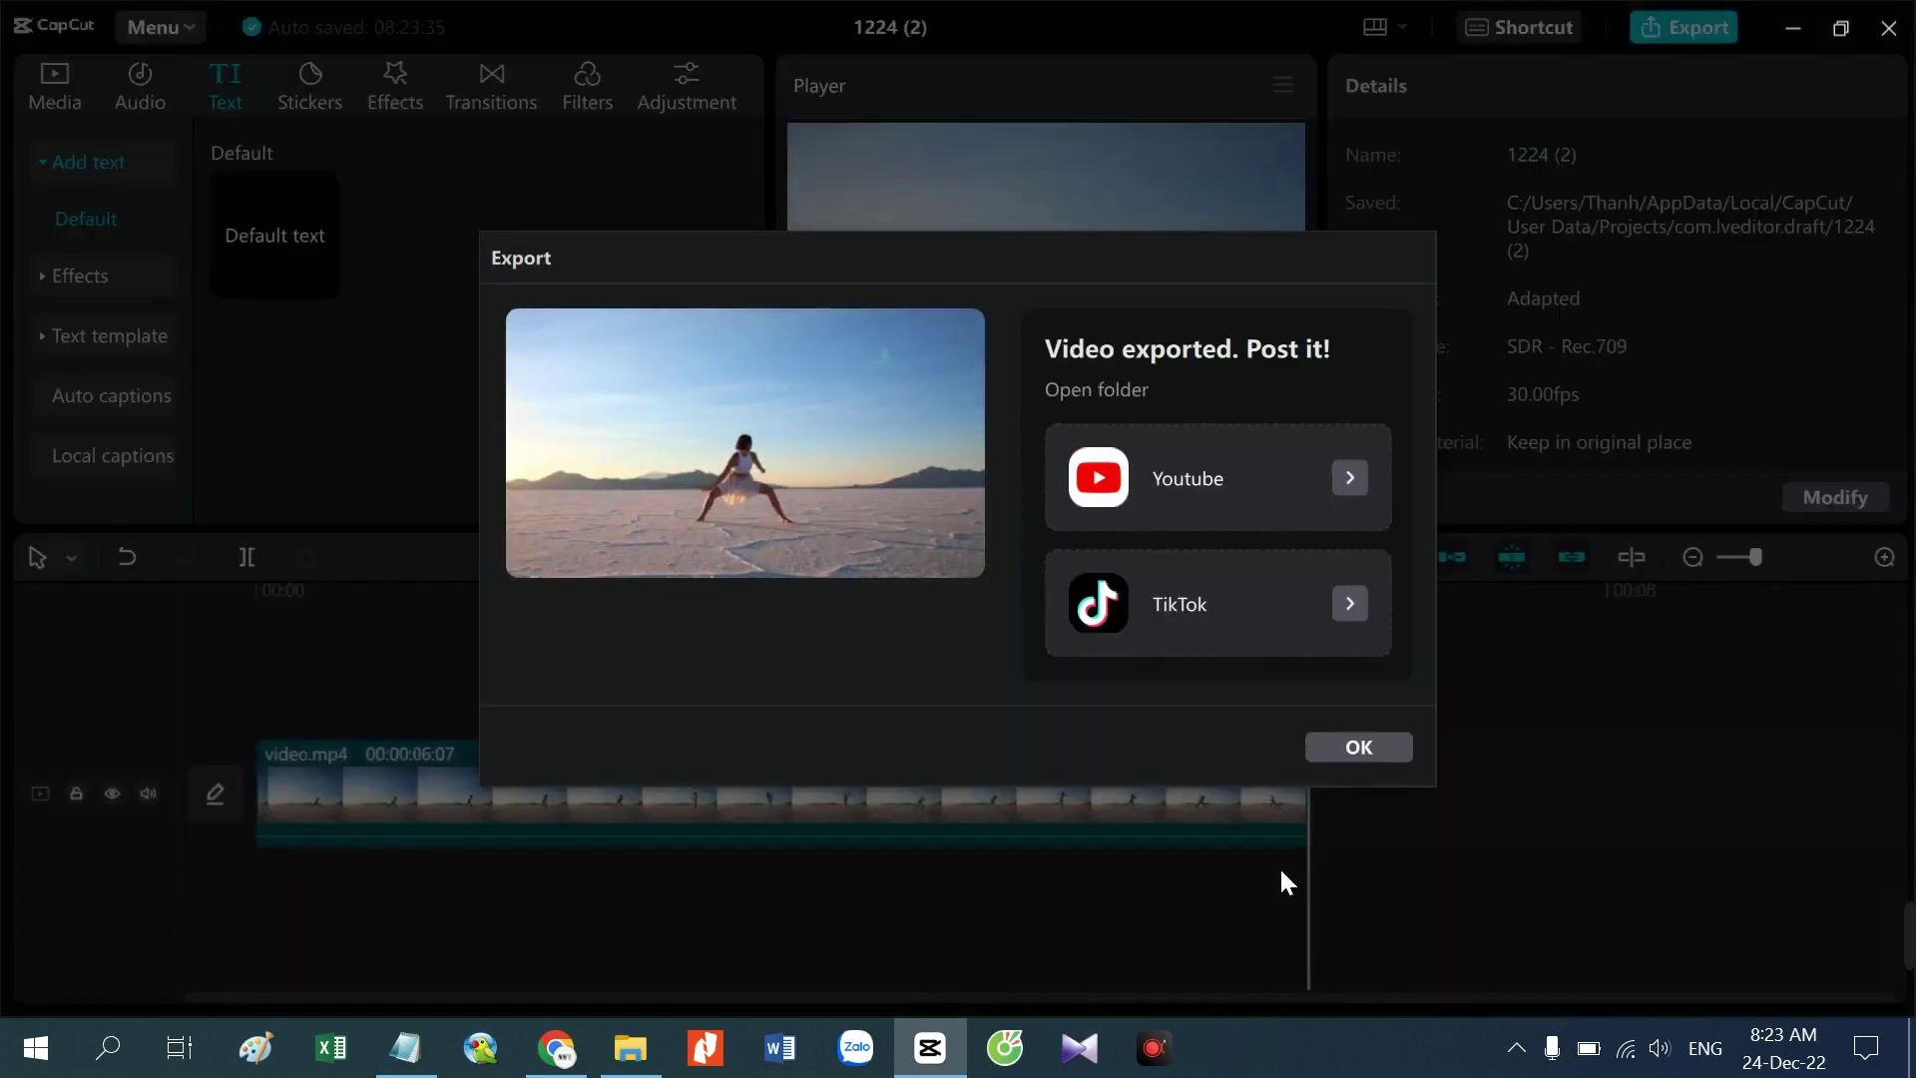
click(1360, 749)
click(631, 1048)
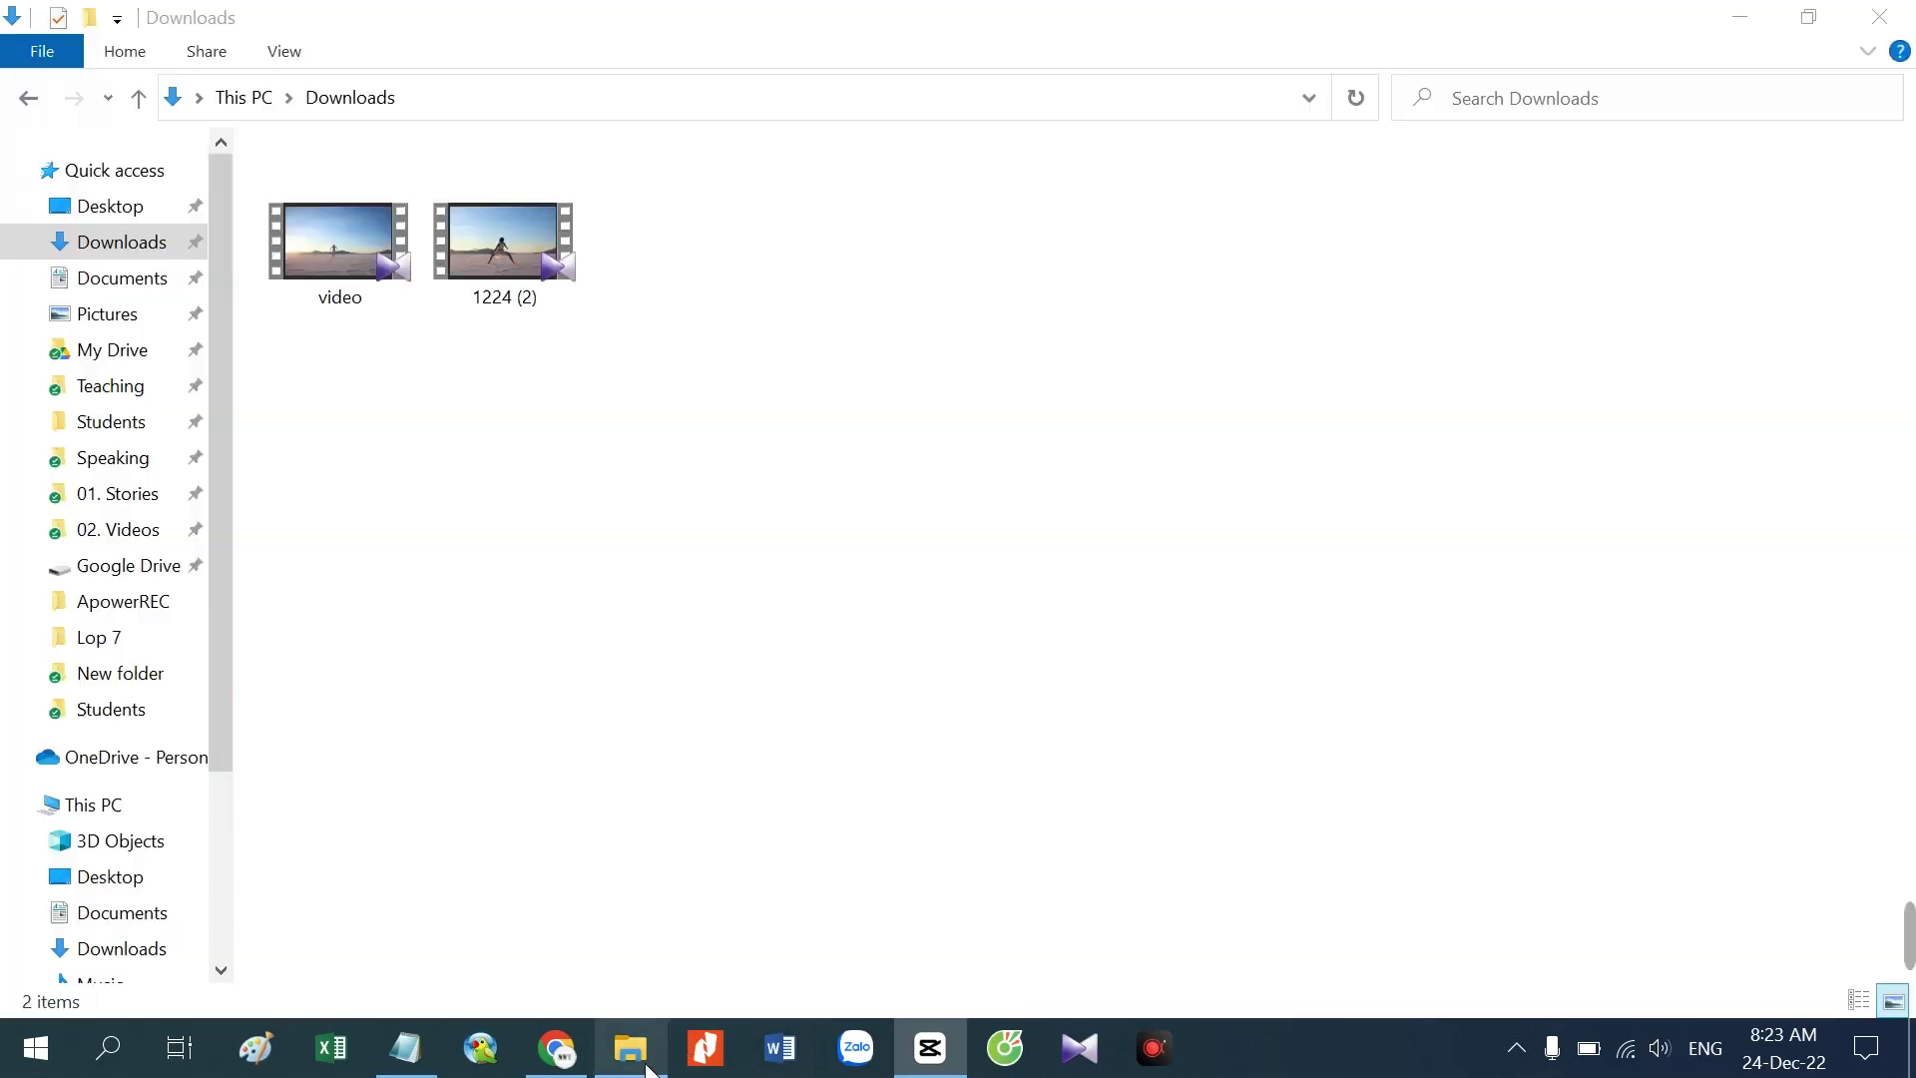